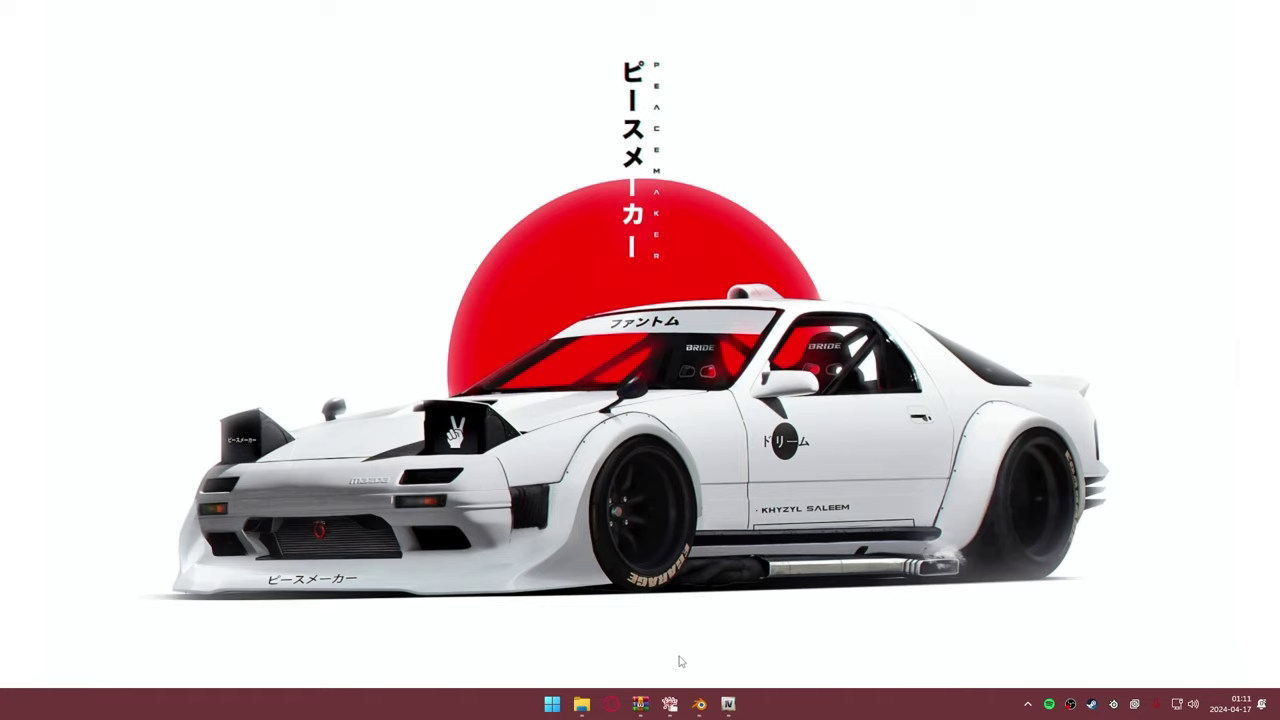
# - Restore the OpenIV window showing dlc.rpf's data and x64 folders
pyautogui.click(728, 704)
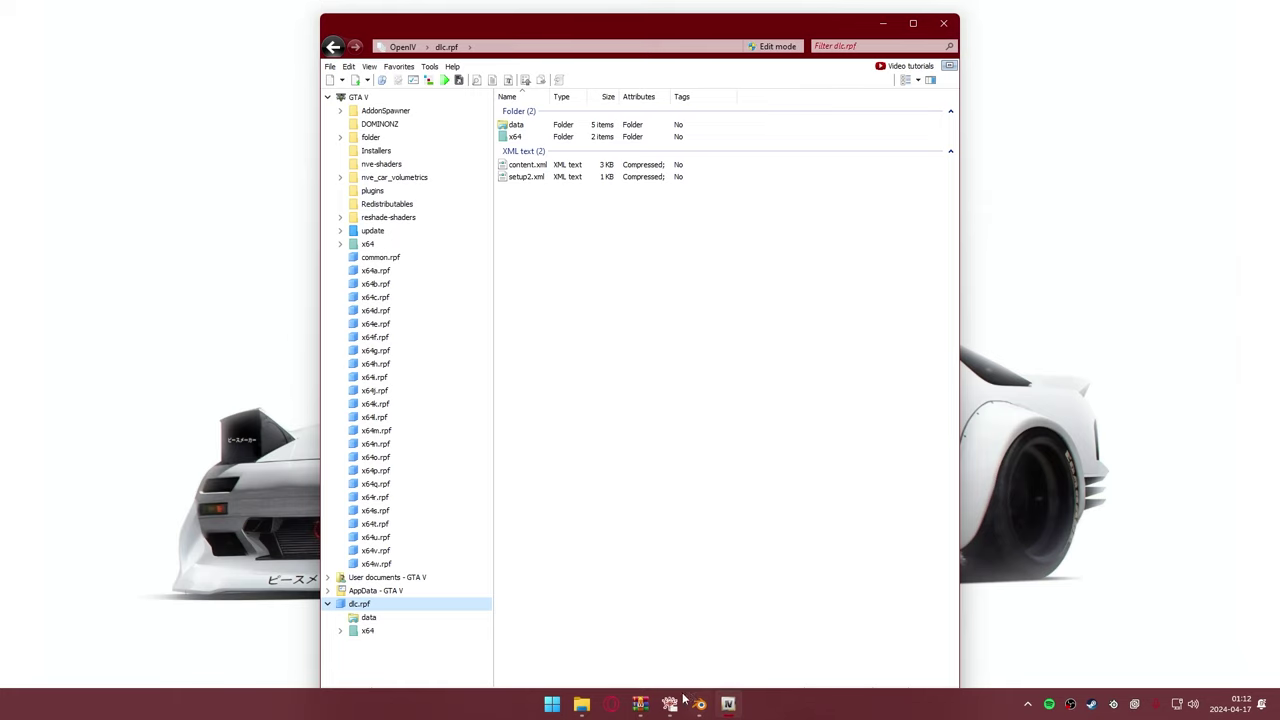
# - Open File Explorer, check the WinRAR archive's top level, then minimize WinRAR
pyautogui.click(581, 704)
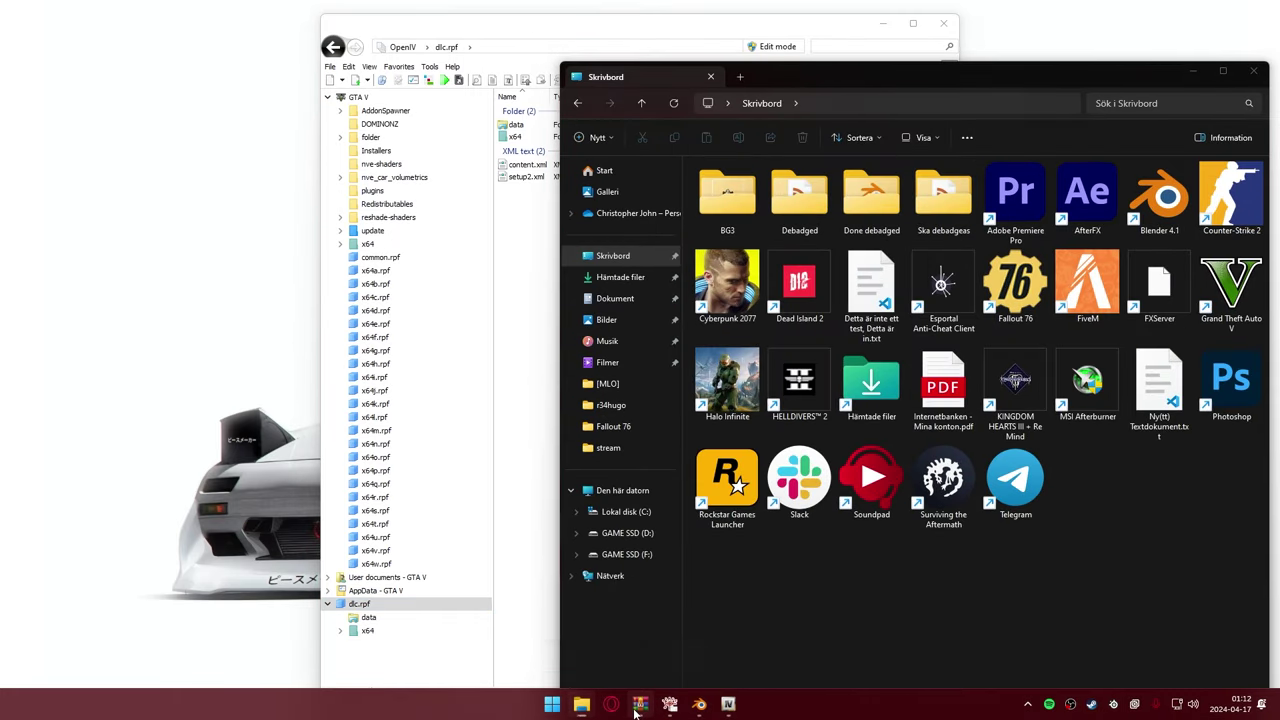
pyautogui.click(638, 706)
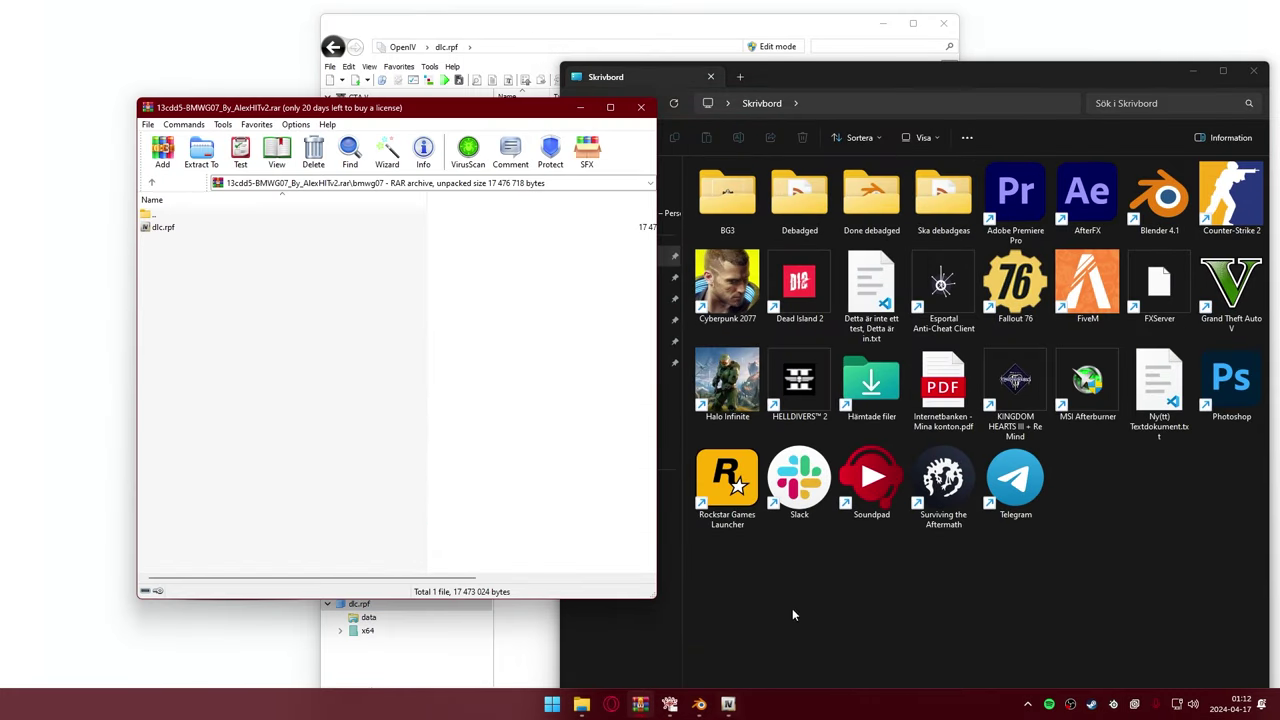
pyautogui.click(151, 182)
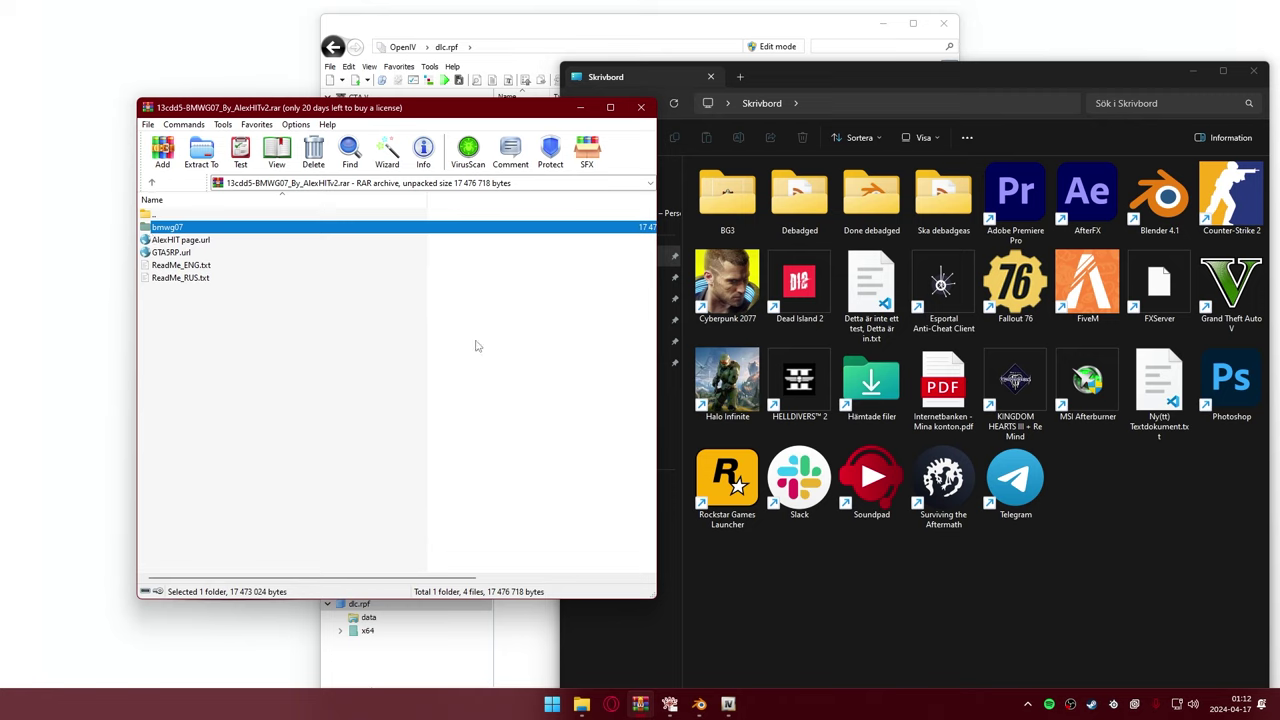
pyautogui.click(580, 107)
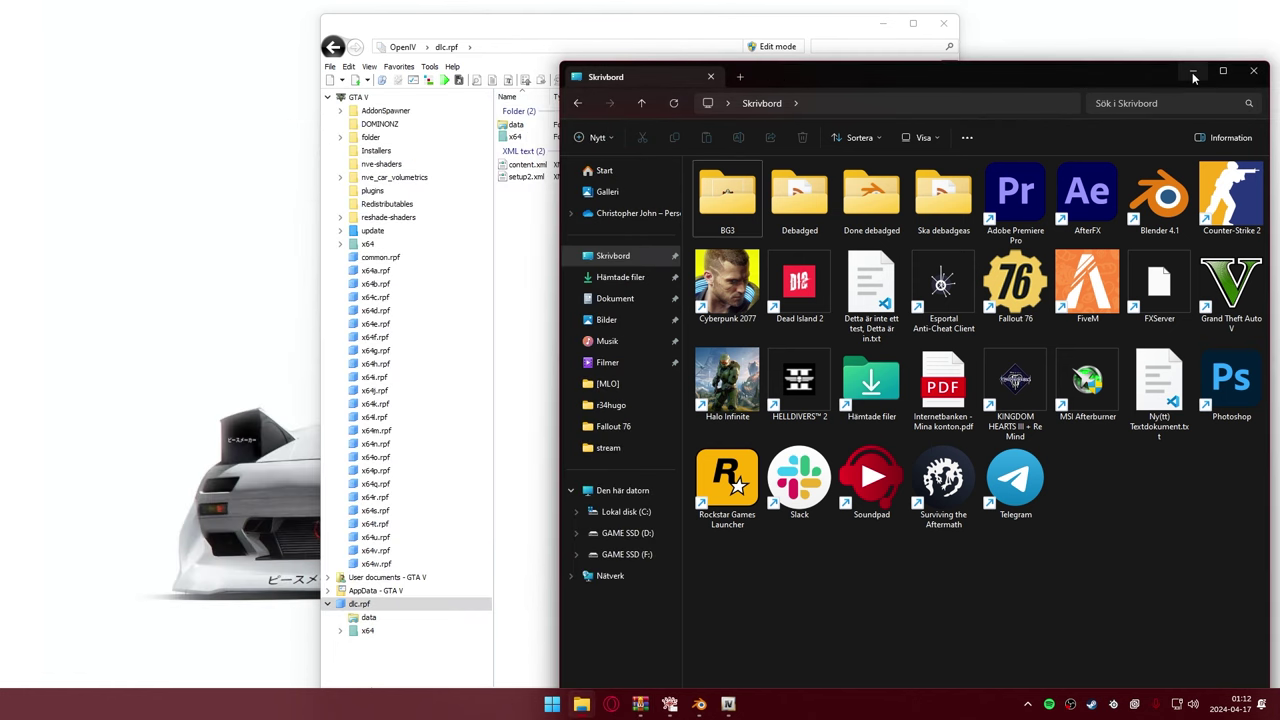
# - Open the desktop's Ska debadgeas folder with its hycgt500 files
pyautogui.click(788, 206)
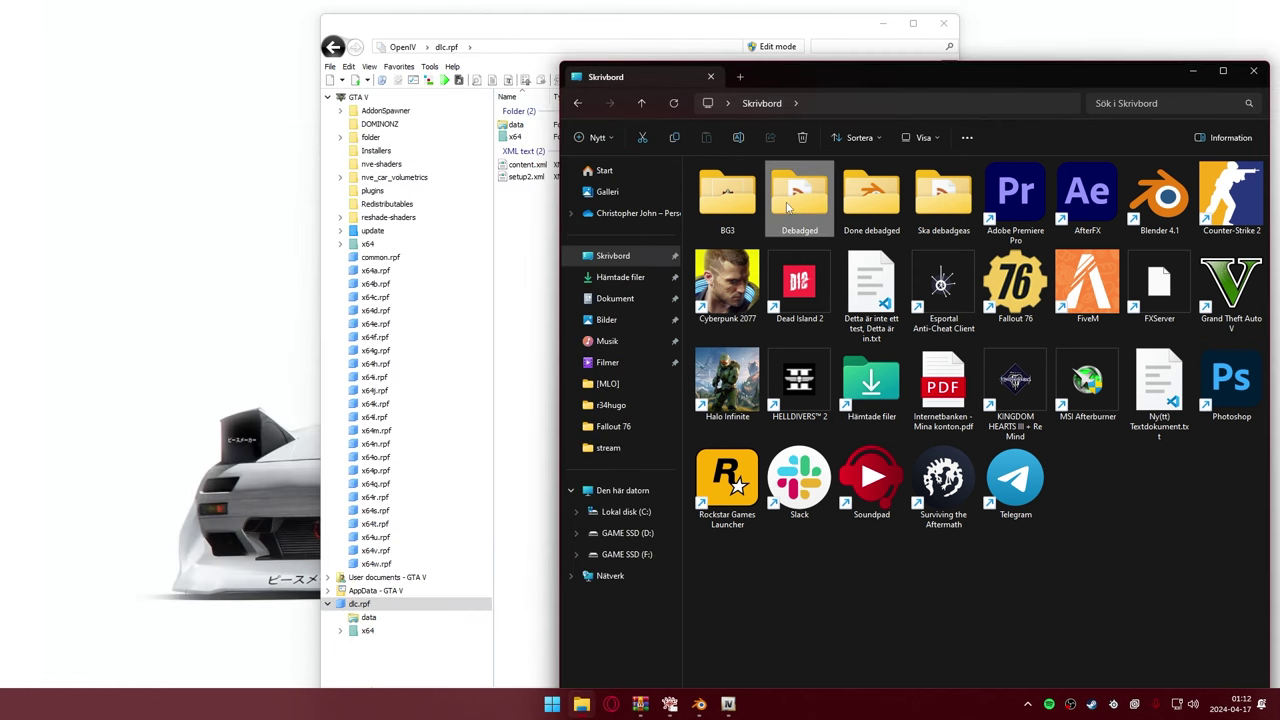
pyautogui.click(932, 208)
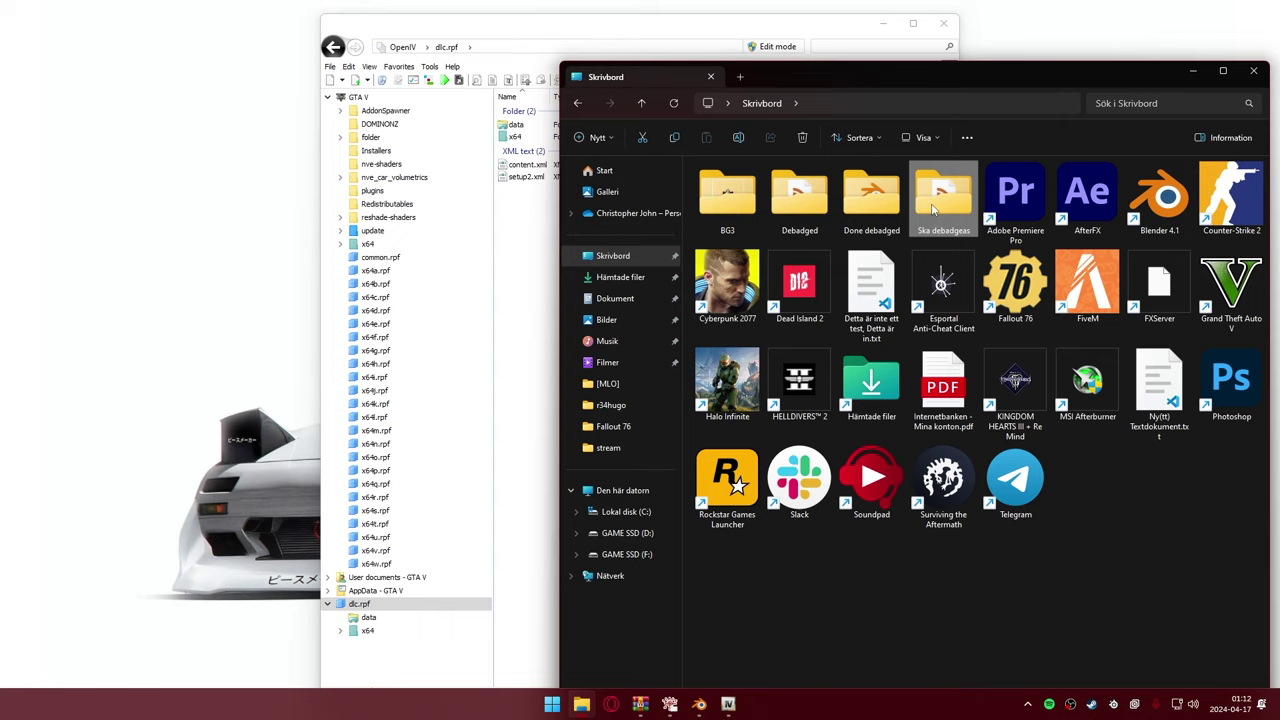
pyautogui.click(864, 210)
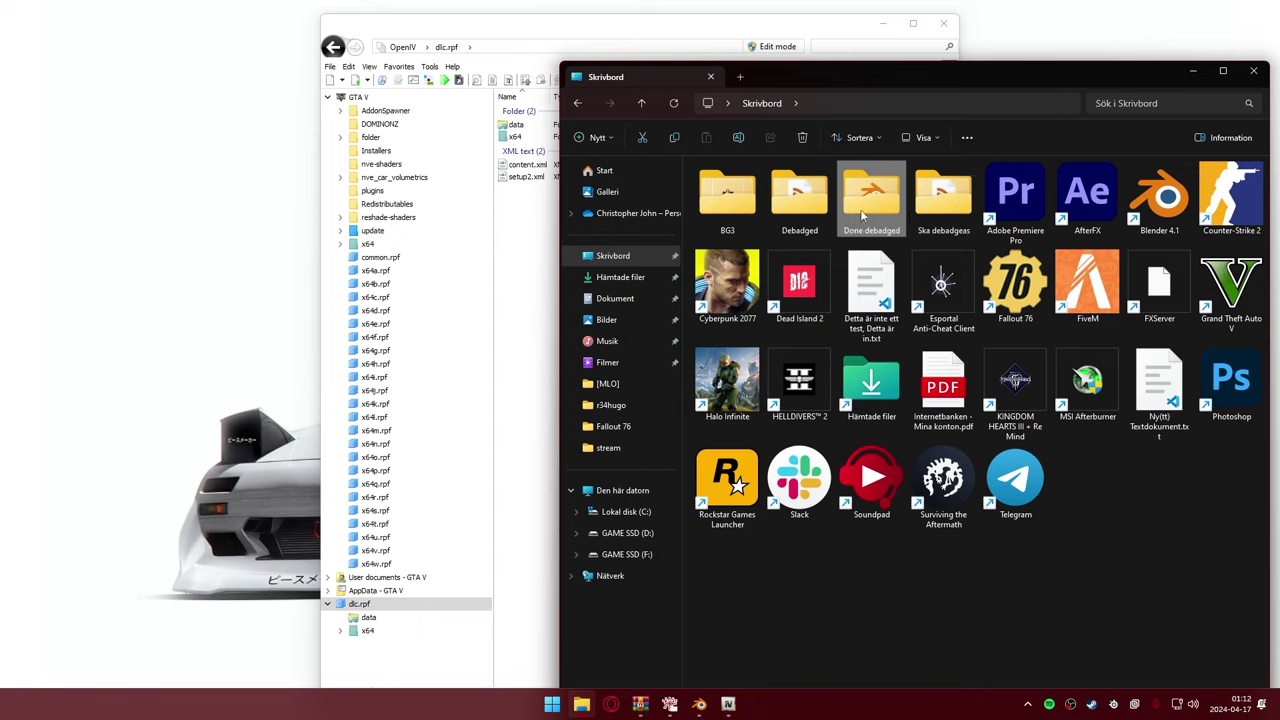
pyautogui.click(779, 197)
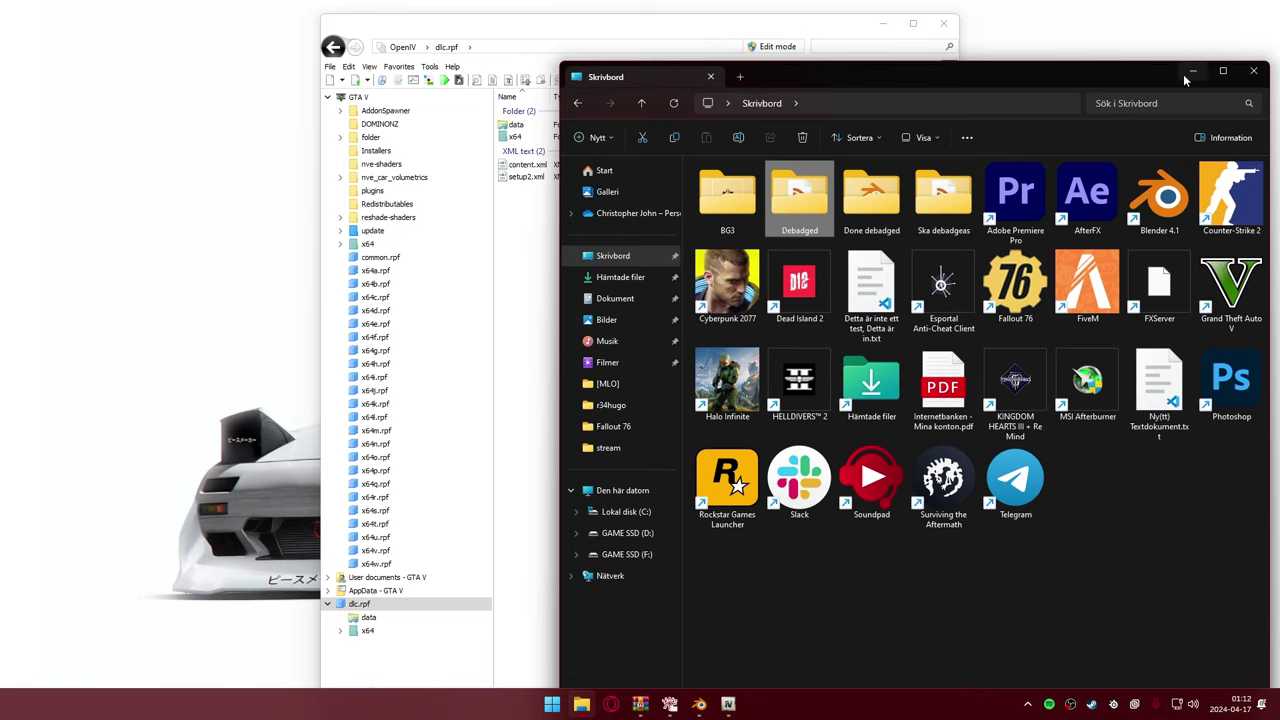
pyautogui.doubleClick(943, 195)
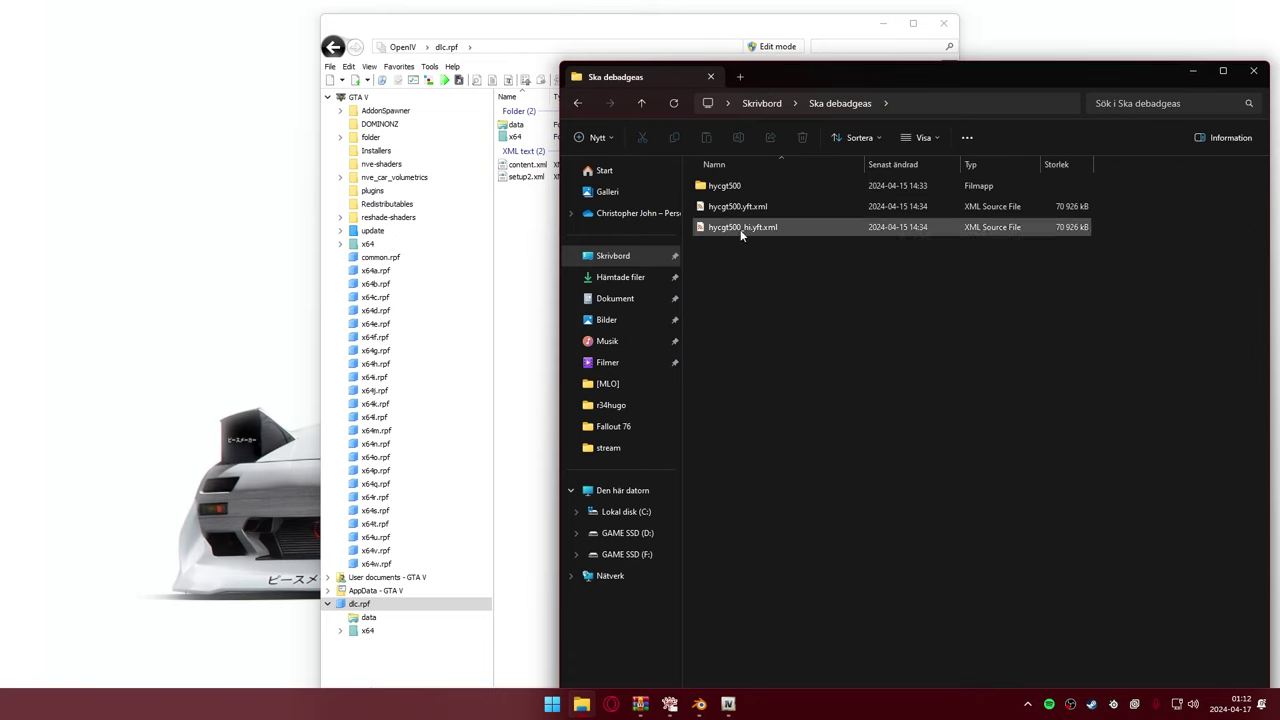
# - Shift the OpenIV window left and bring it back in front of WinRAR
pyautogui.click(728, 704)
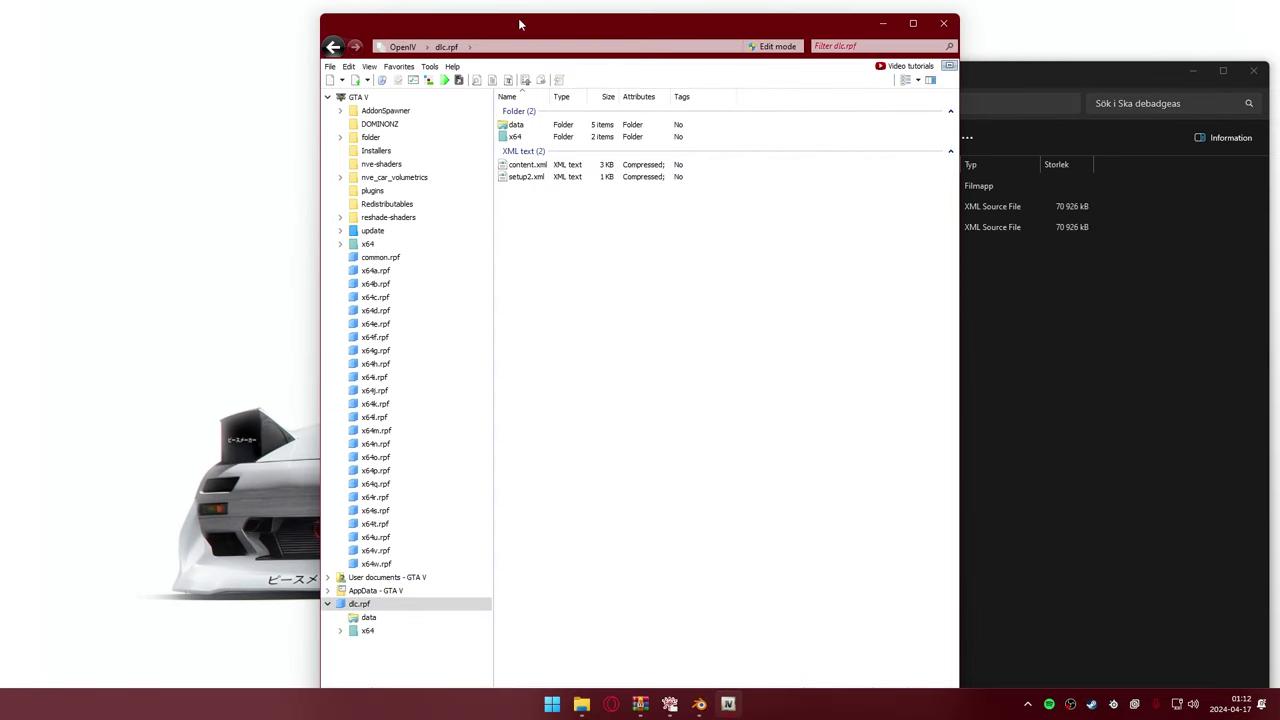
pyautogui.moveTo(625, 32); pyautogui.dragTo(518, 30)
pyautogui.click(640, 704)
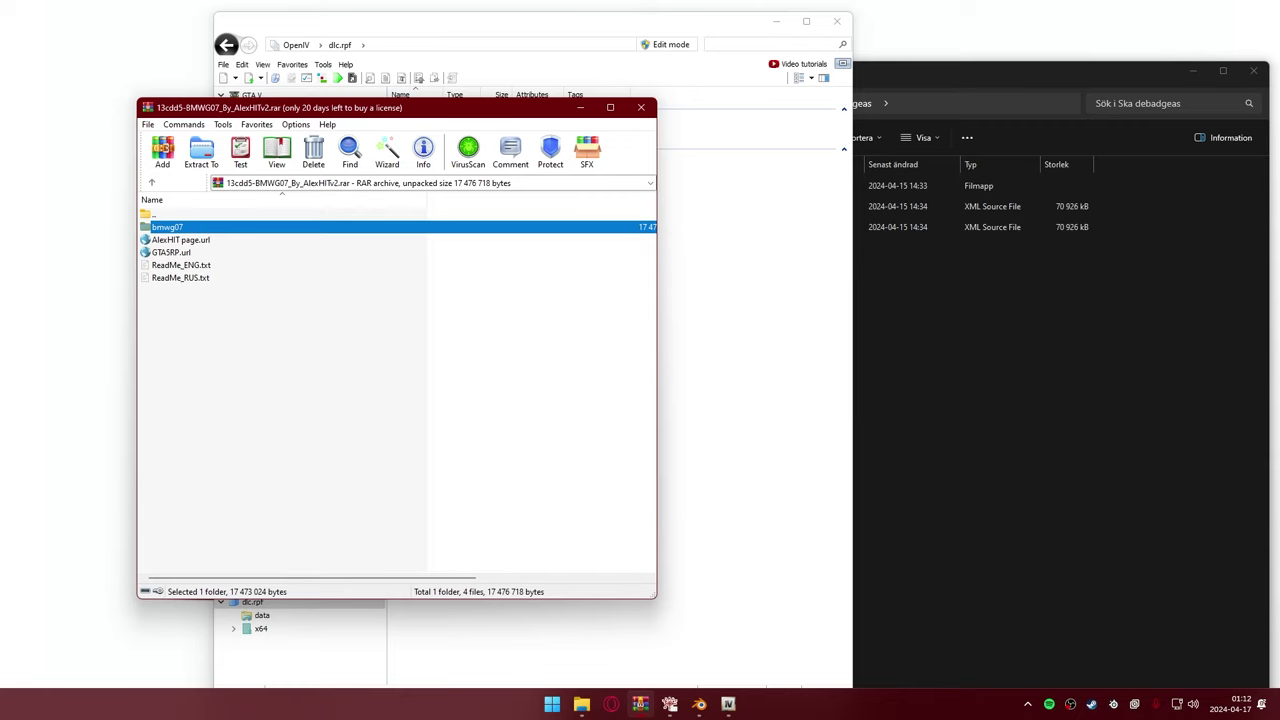
pyautogui.click(88, 620)
pyautogui.click(720, 426)
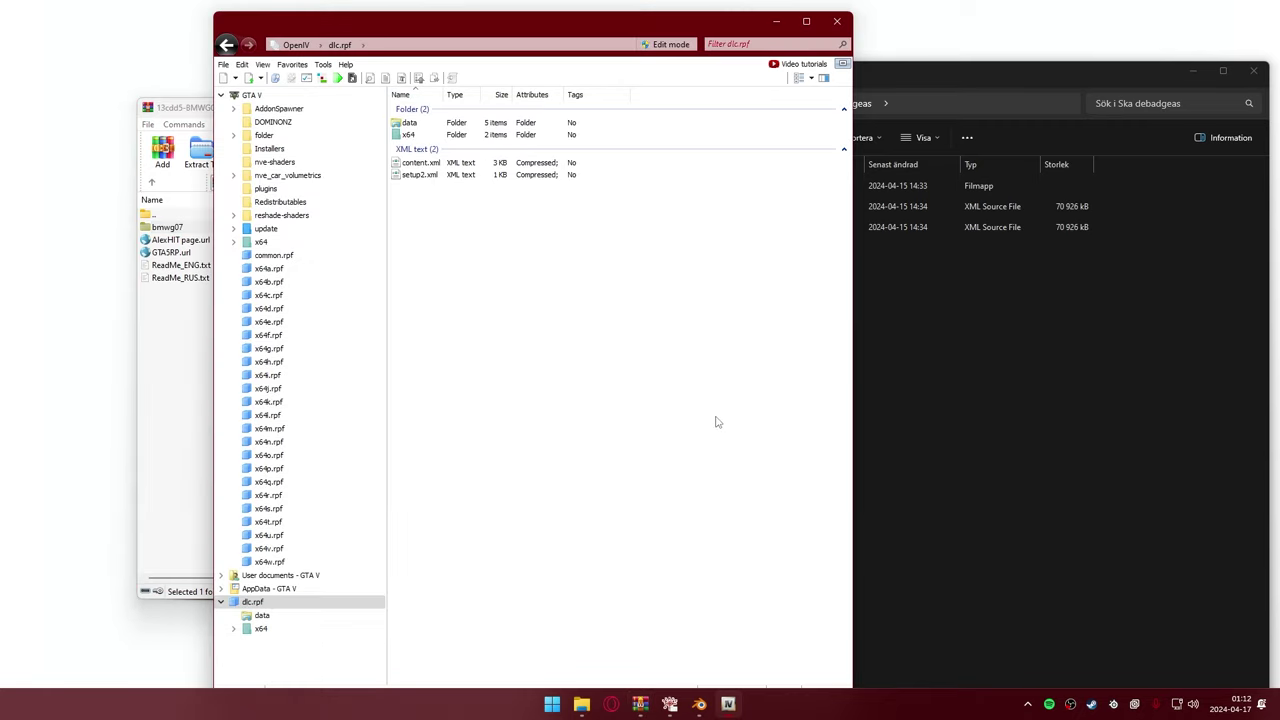
# - Browse OpenIV into x64\vehicles.rpf and select bmwg07.yft and bmwg07_hi.yft
pyautogui.doubleClick(430, 134)
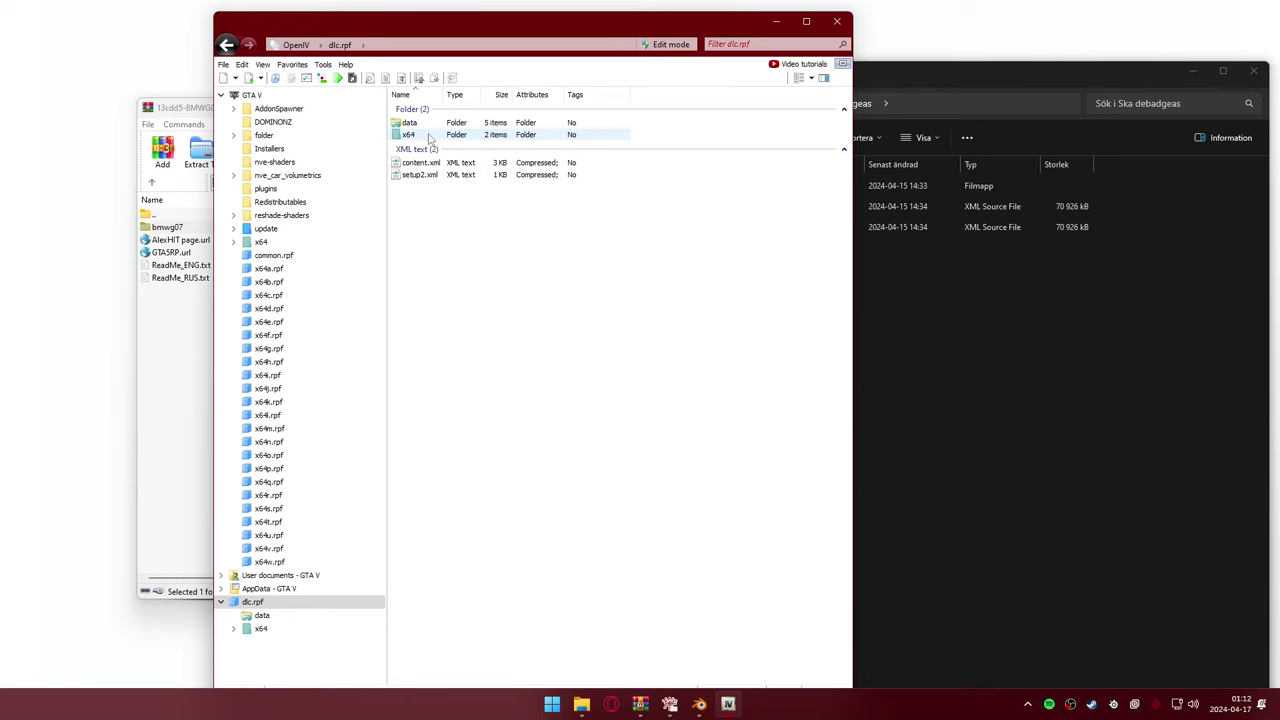
pyautogui.doubleClick(447, 152)
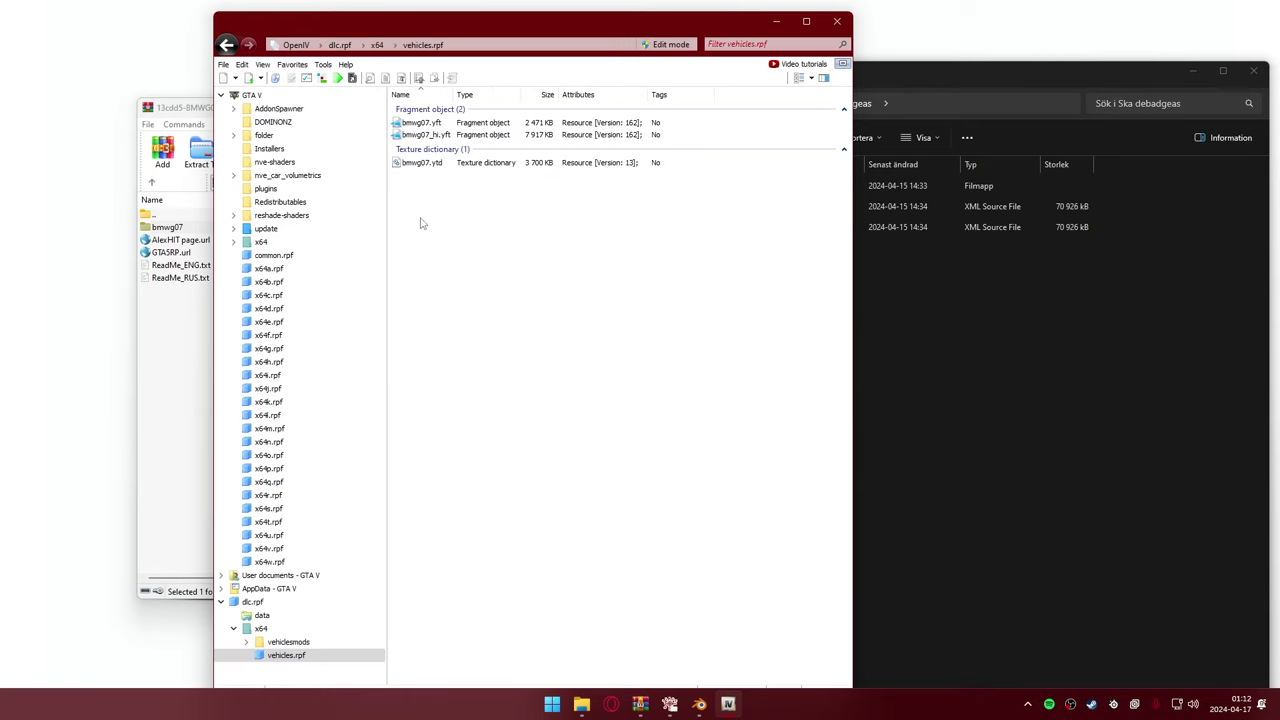
pyautogui.click(440, 123)
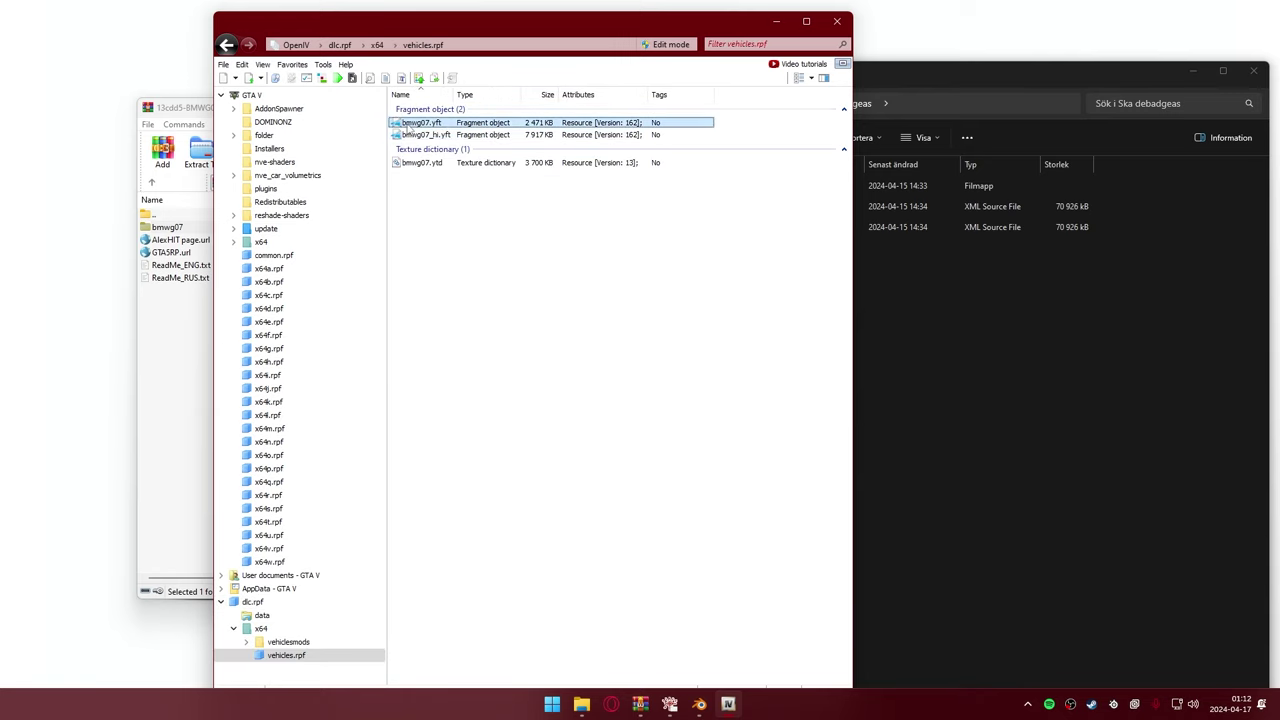
pyautogui.click(460, 135)
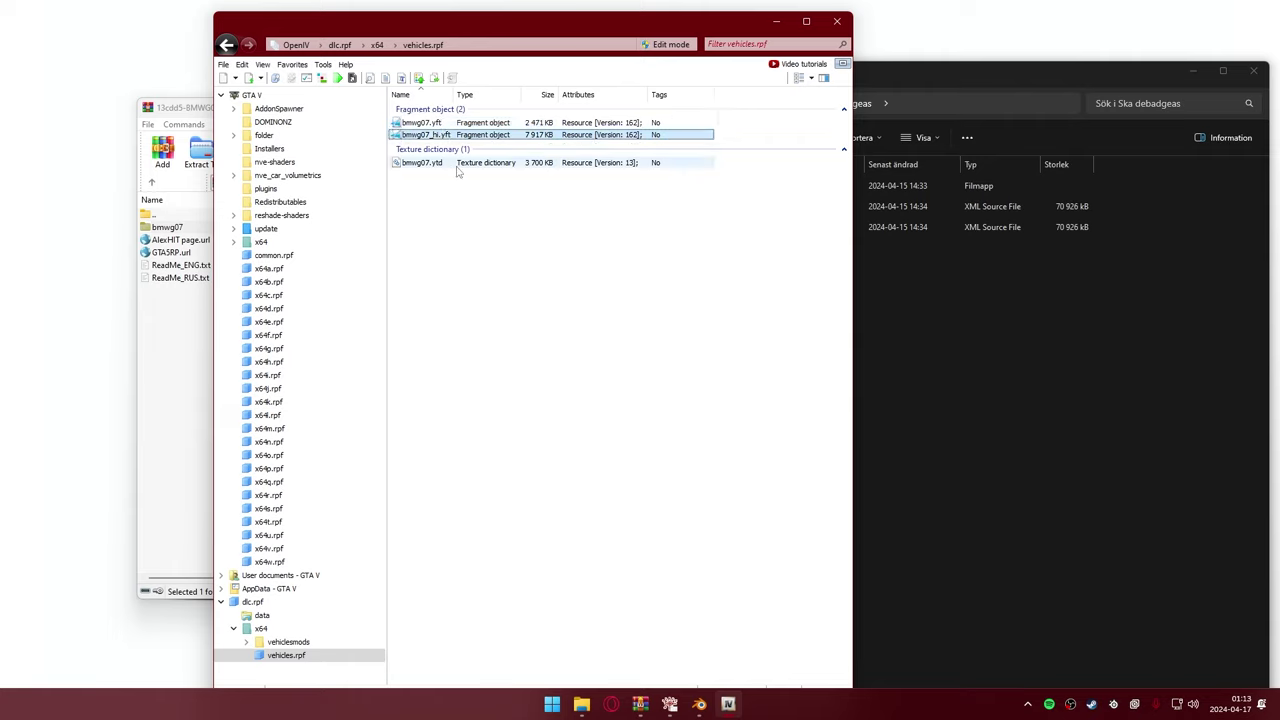
pyautogui.click(200, 112)
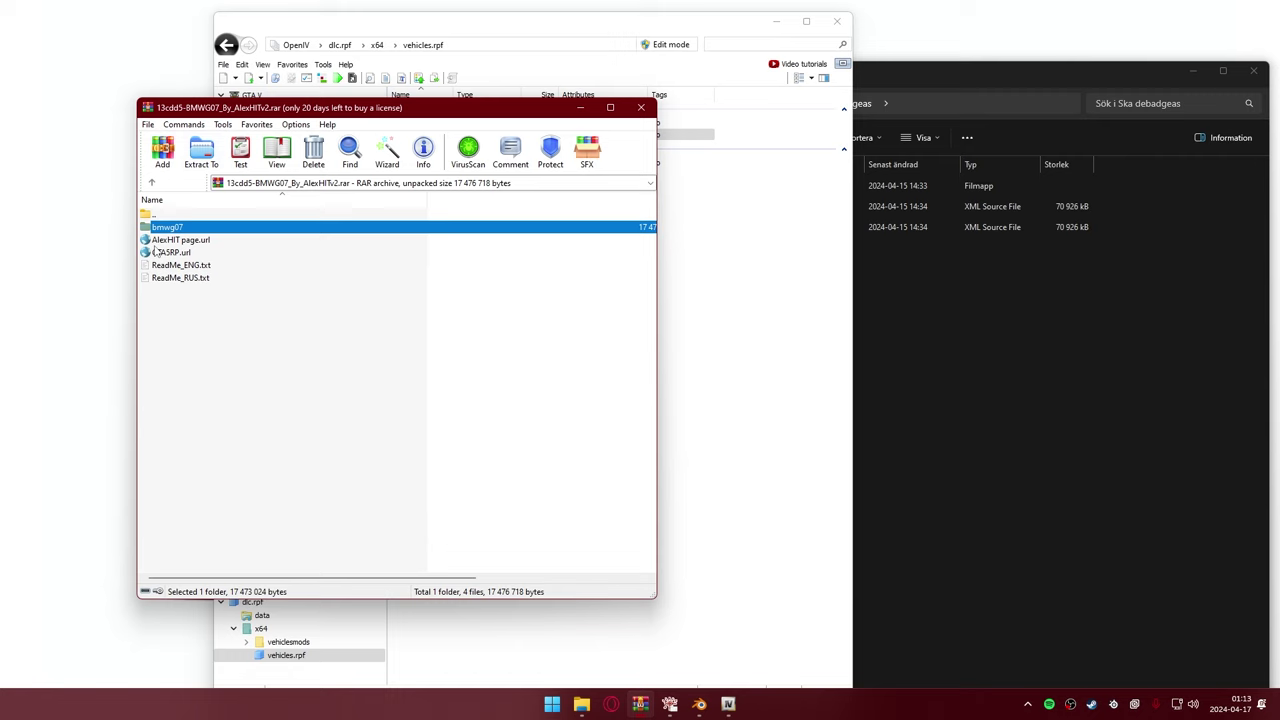
pyautogui.click(945, 381)
# - Create a new folder named bmwg07 in Ska debadgeas and open it
pyautogui.rightClick(738, 337)
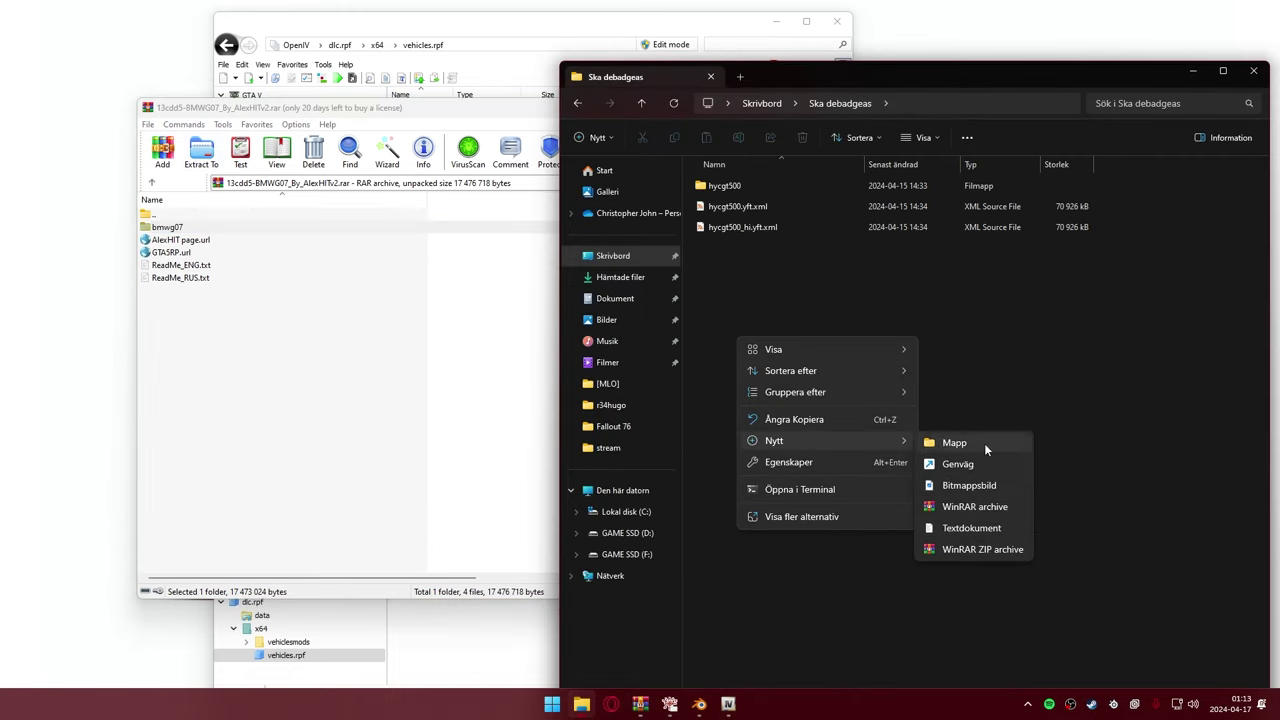
pyautogui.click(984, 443)
pyautogui.write('bm')
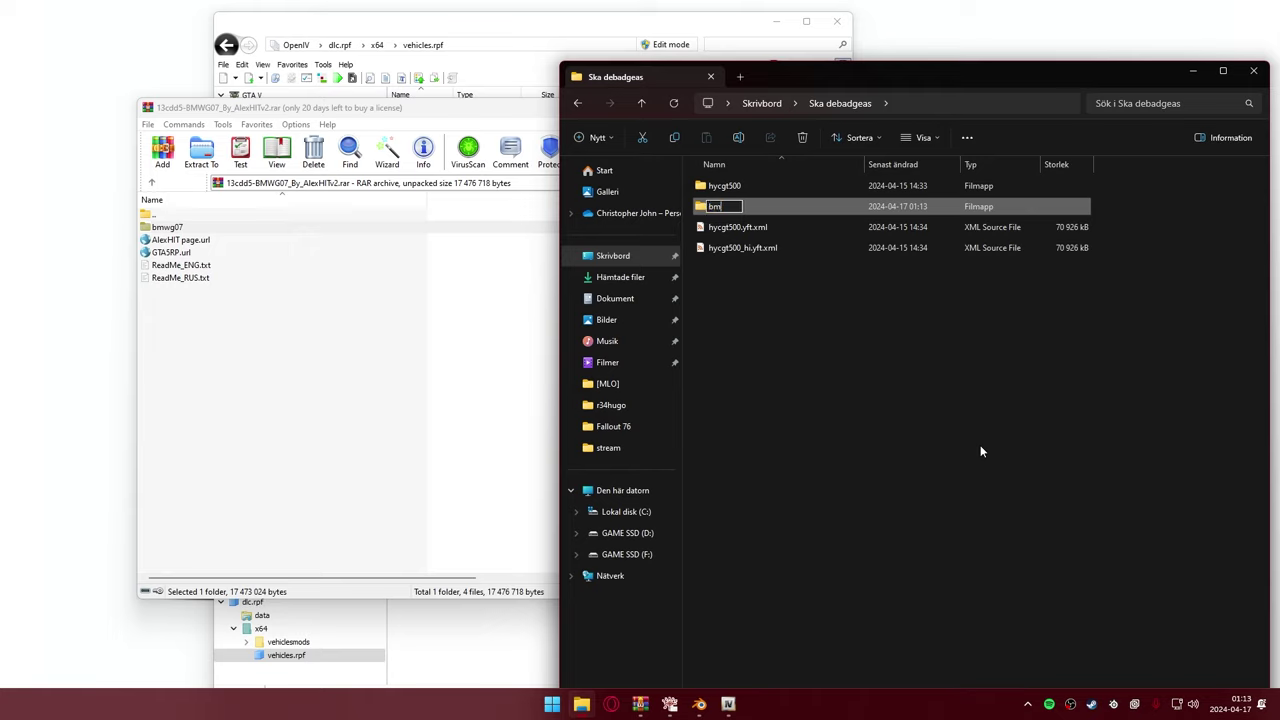
pyautogui.write('w')
pyautogui.write('g07')
pyautogui.press('Return')
pyautogui.doubleClick(789, 206)
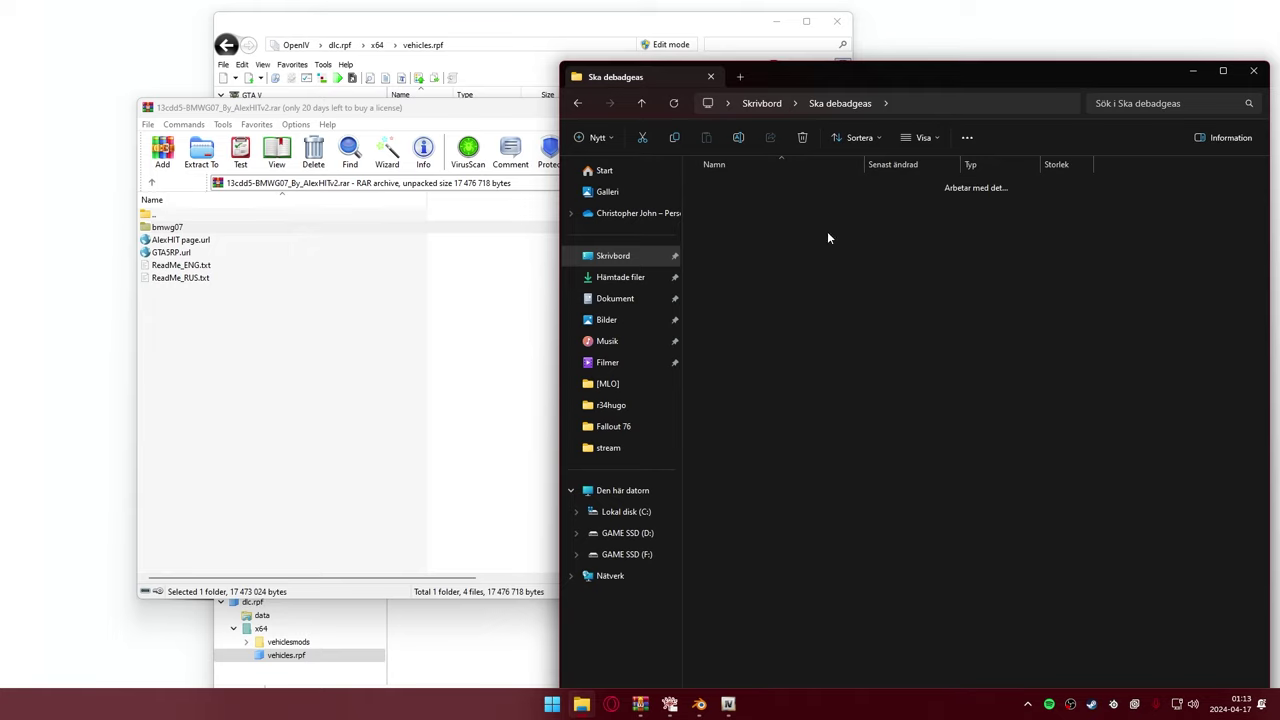
# - Create data and stream subfolders inside bmwg07
pyautogui.rightClick(766, 287)
pyautogui.click(1014, 365)
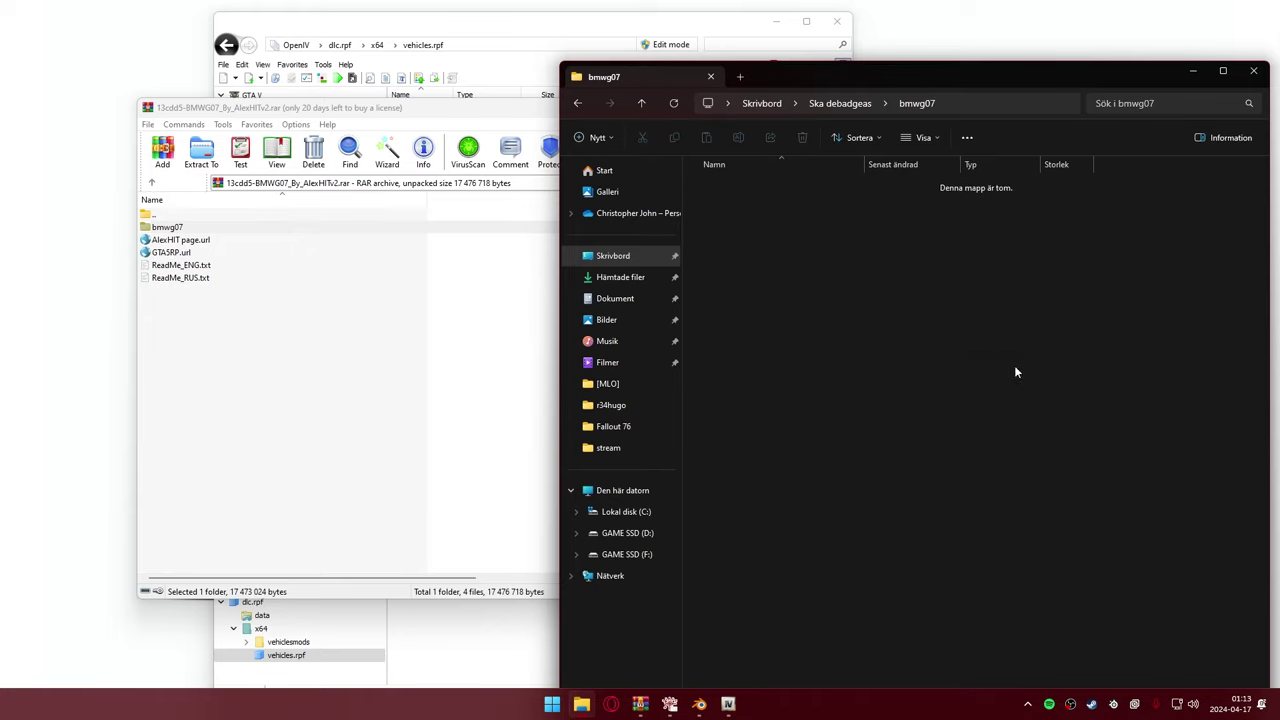
pyautogui.write('data')
pyautogui.press('Return')
pyautogui.rightClick(813, 309)
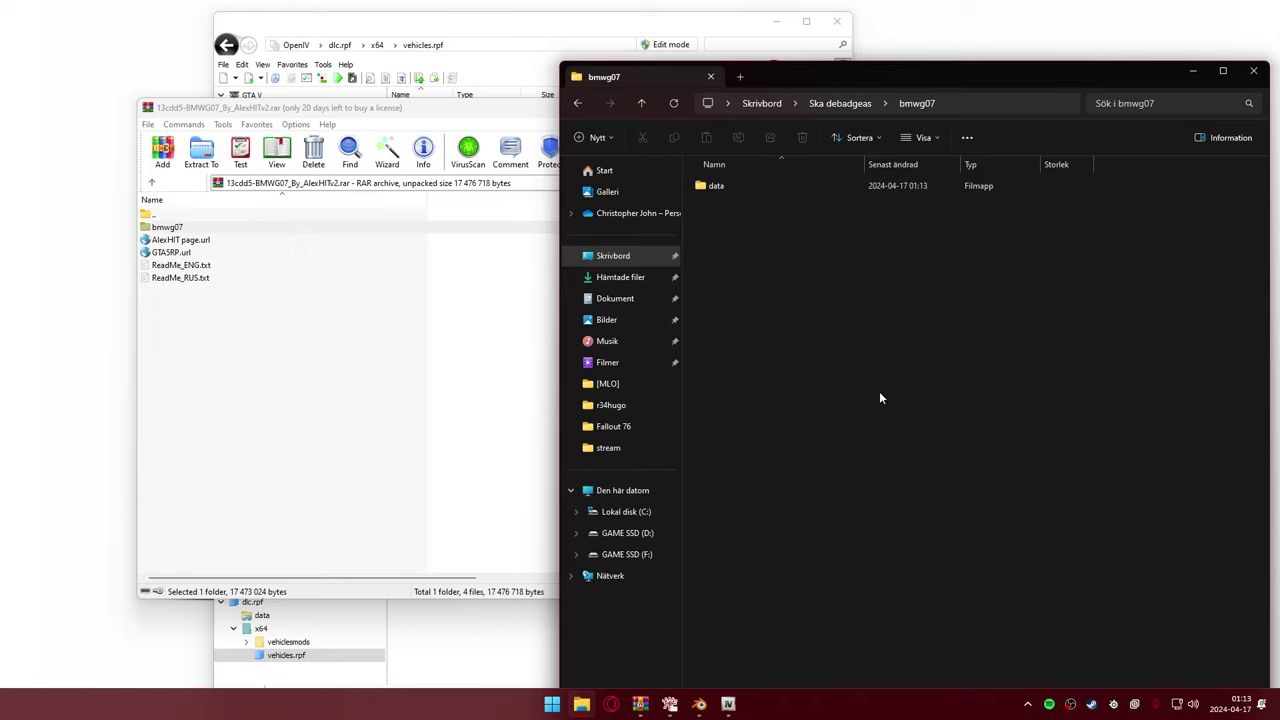
pyautogui.click(1044, 407)
pyautogui.write('st')
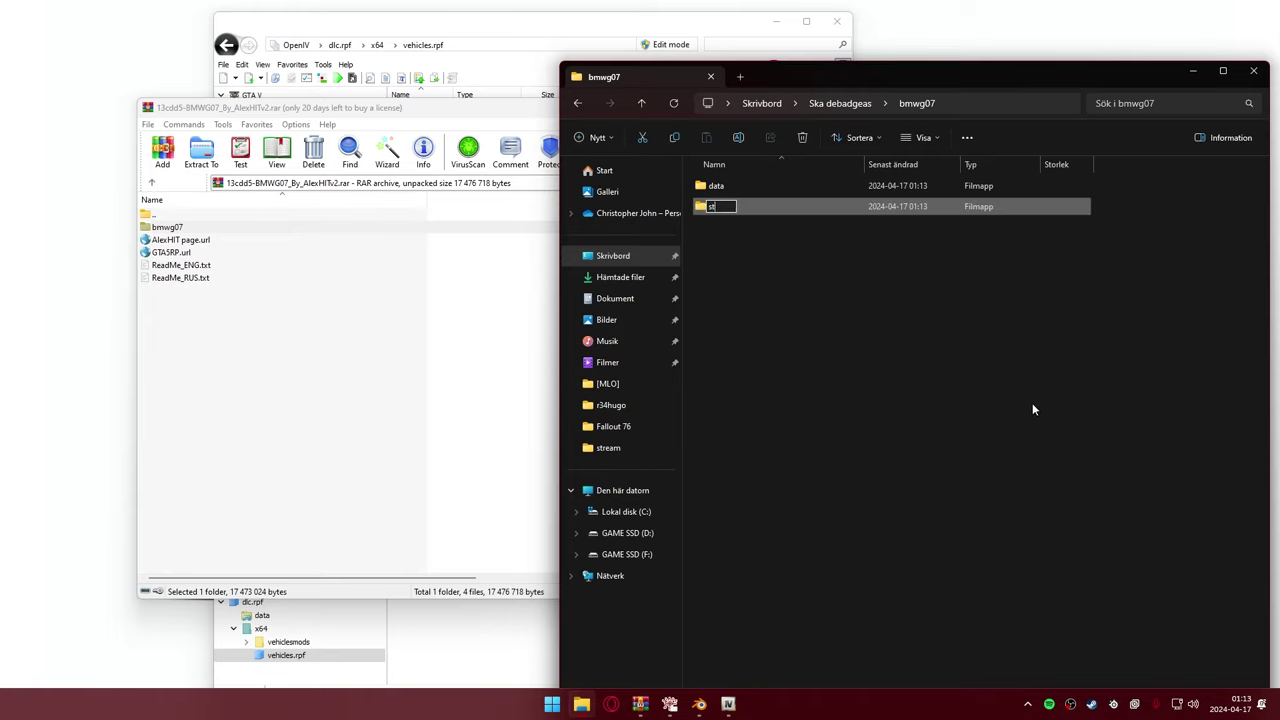
pyautogui.write('ream')
pyautogui.press('Return')
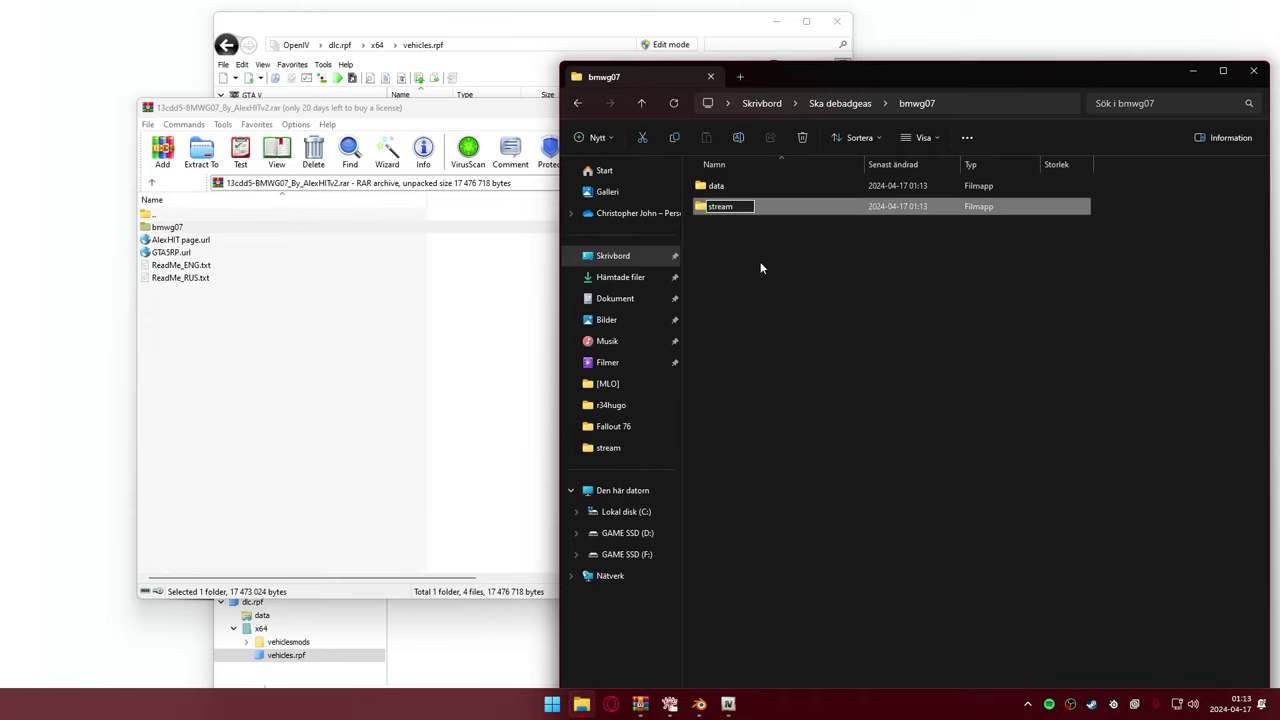
pyautogui.click(750, 236)
# - Add a db subfolder, then open the empty stream folder
pyautogui.rightClick(819, 331)
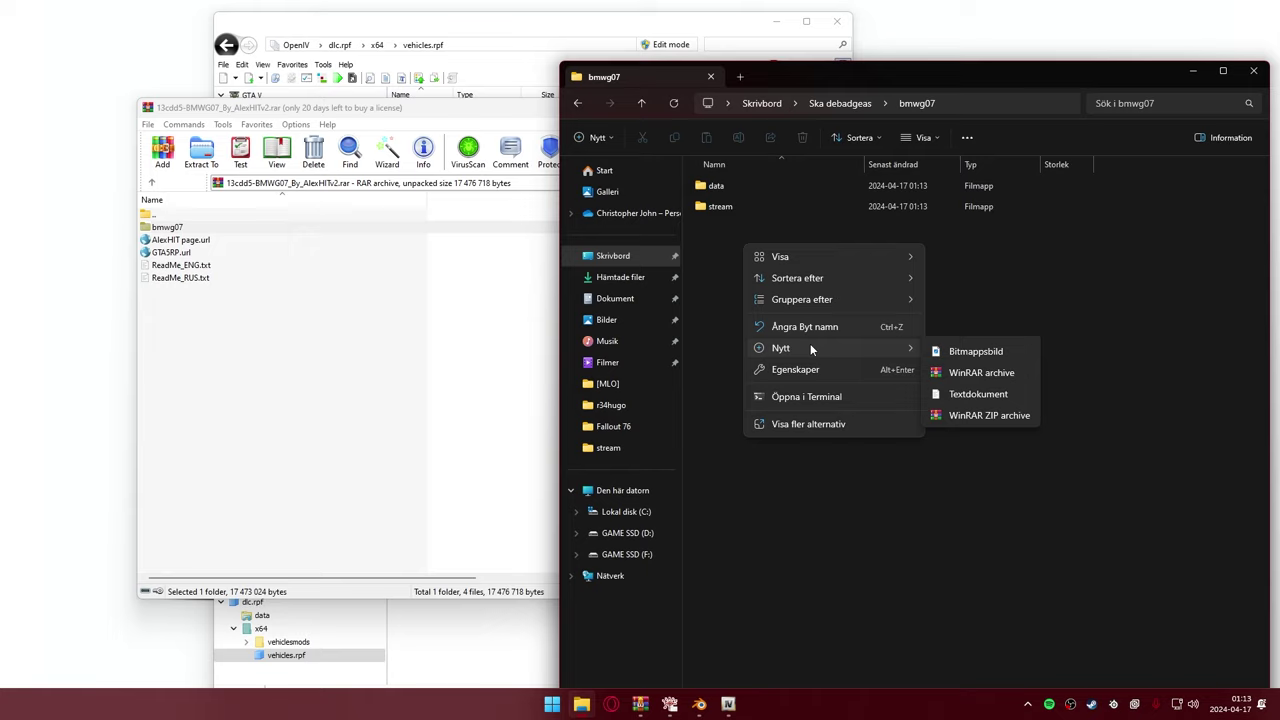
pyautogui.click(994, 351)
pyautogui.write('db')
pyautogui.press('Return')
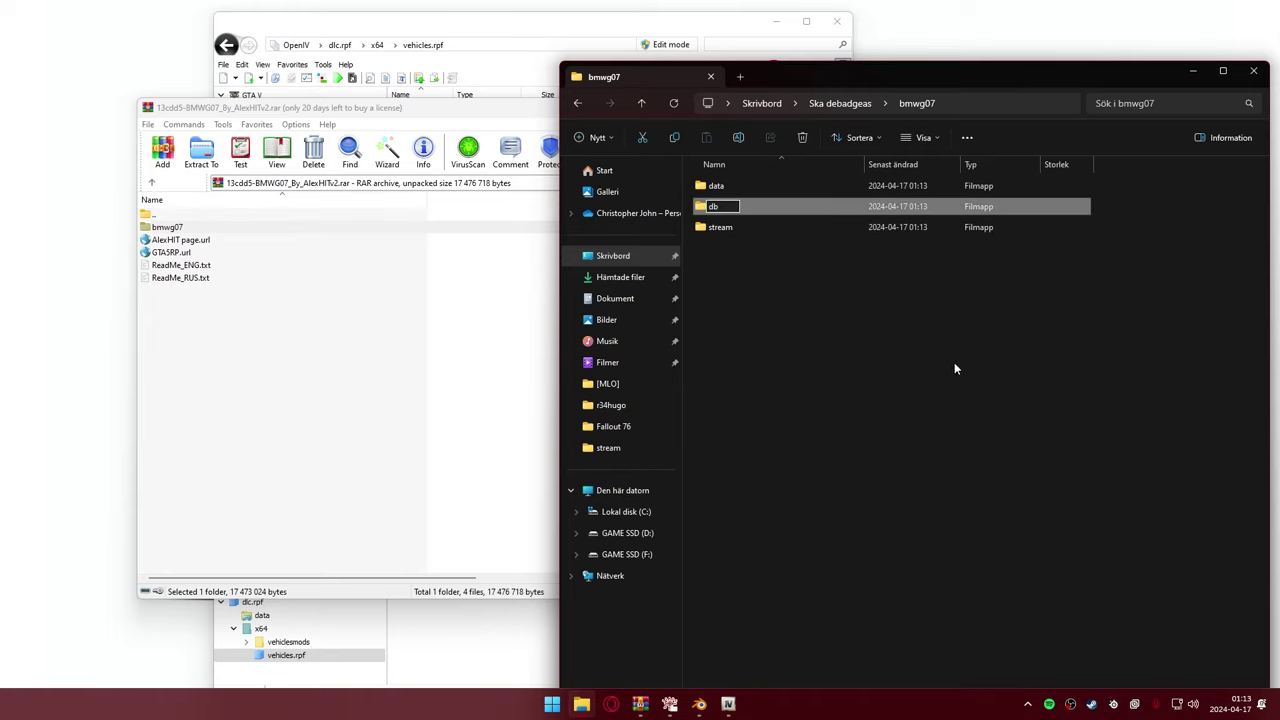
pyautogui.click(954, 362)
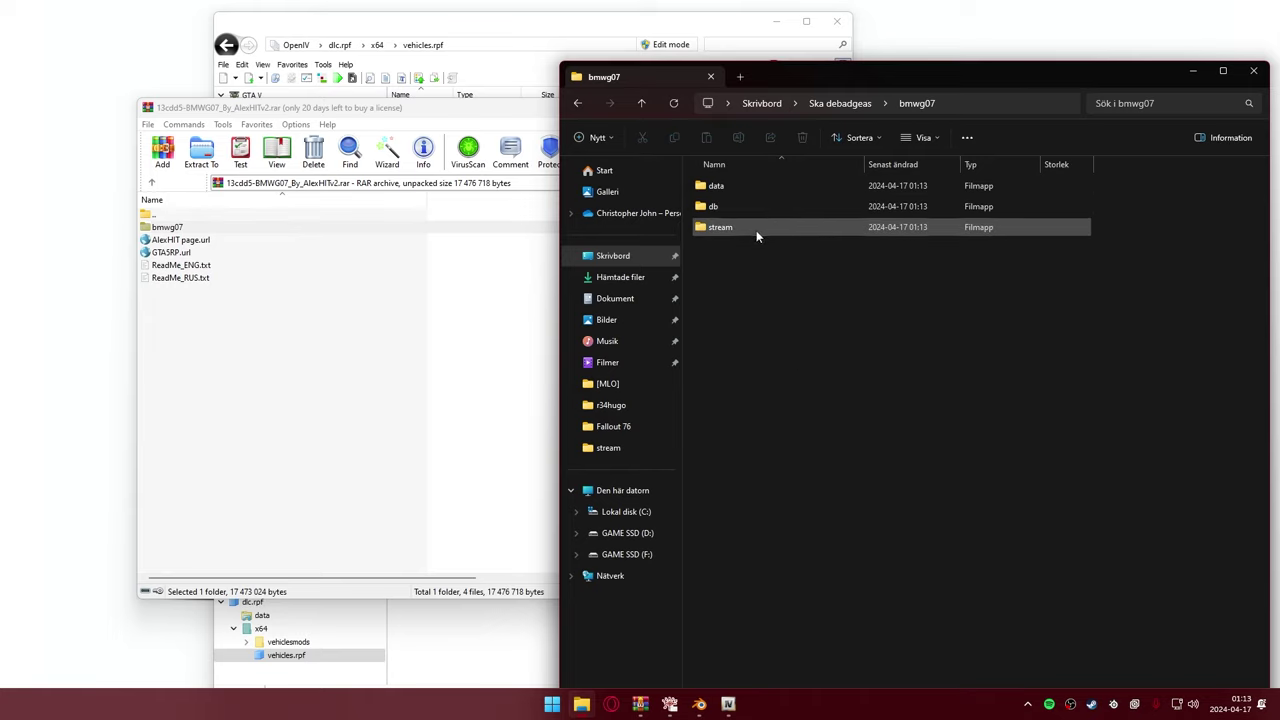
pyautogui.doubleClick(756, 229)
# - Place OpenIV beside Explorer and copy bmwg07.yft, bmwg07_hi.yft and bmwg07.ytd into stream
pyautogui.click(493, 13)
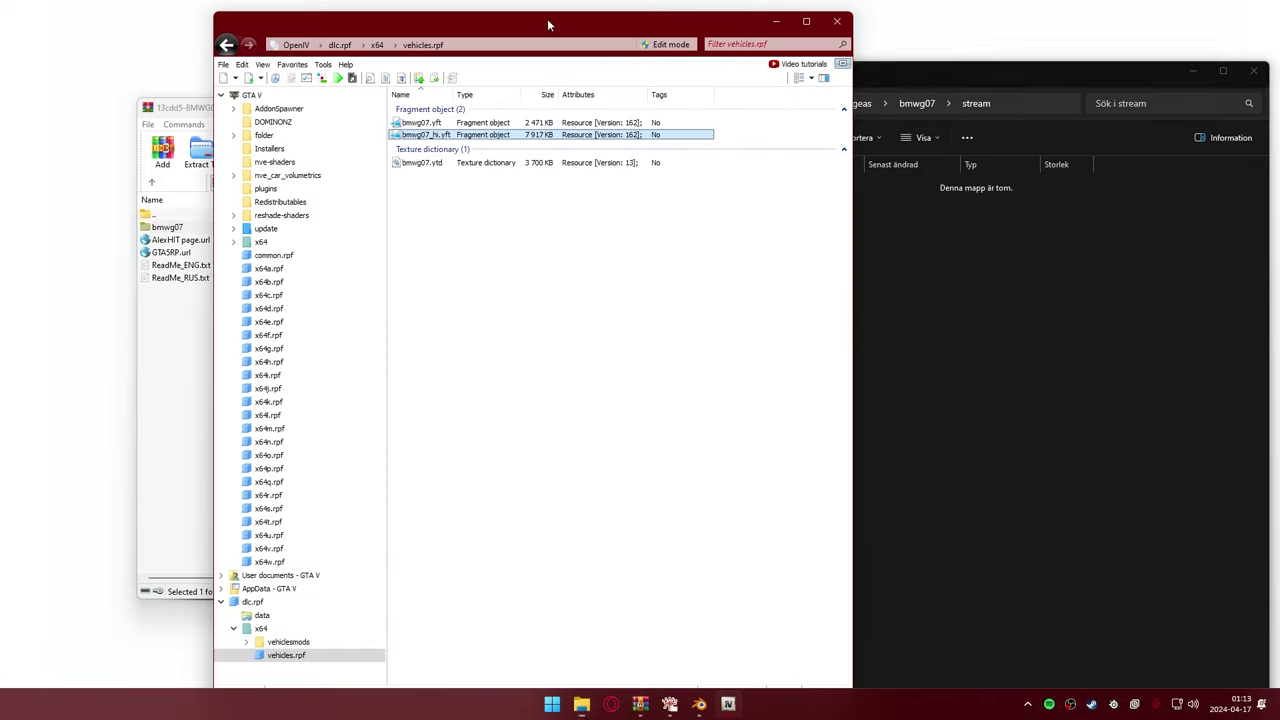
pyautogui.moveTo(735, 17); pyautogui.dragTo(539, 29)
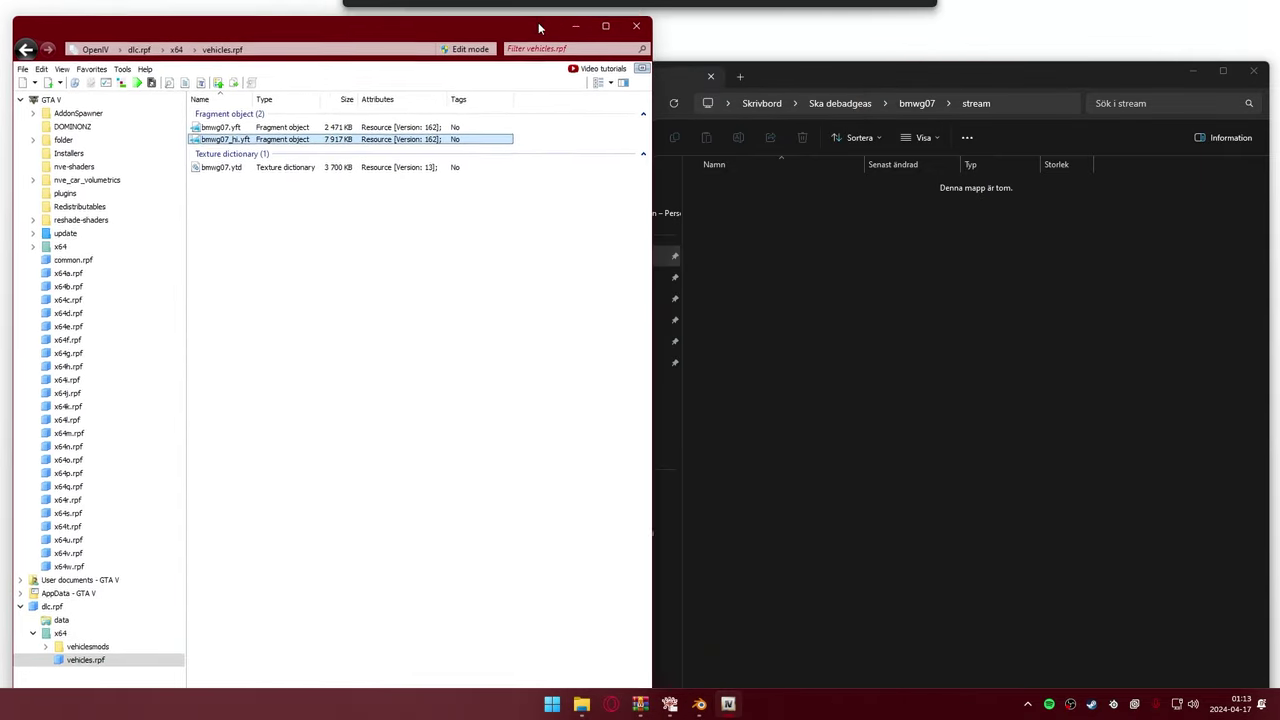
pyautogui.moveTo(841, 80)
pyautogui.mouseDown()
pyautogui.moveTo(872, 58)
pyautogui.moveTo(938, 51)
pyautogui.mouseUp()
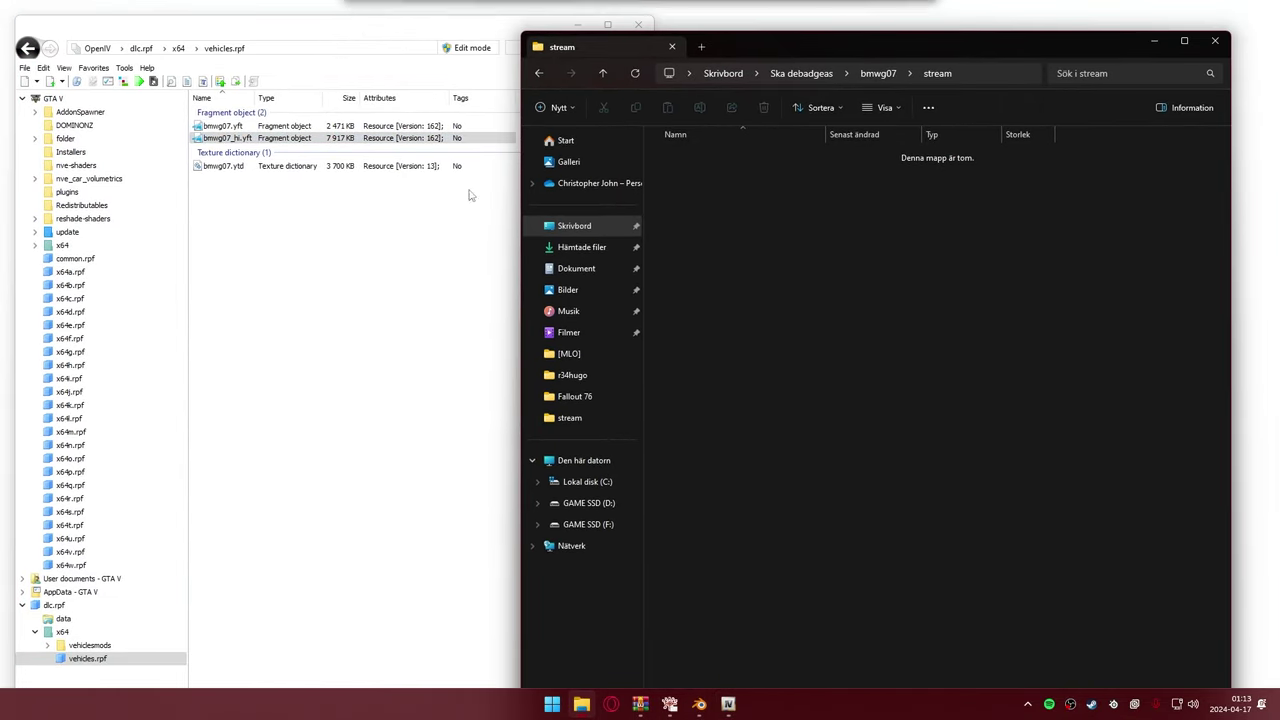
pyautogui.moveTo(311, 257); pyautogui.dragTo(232, 128)
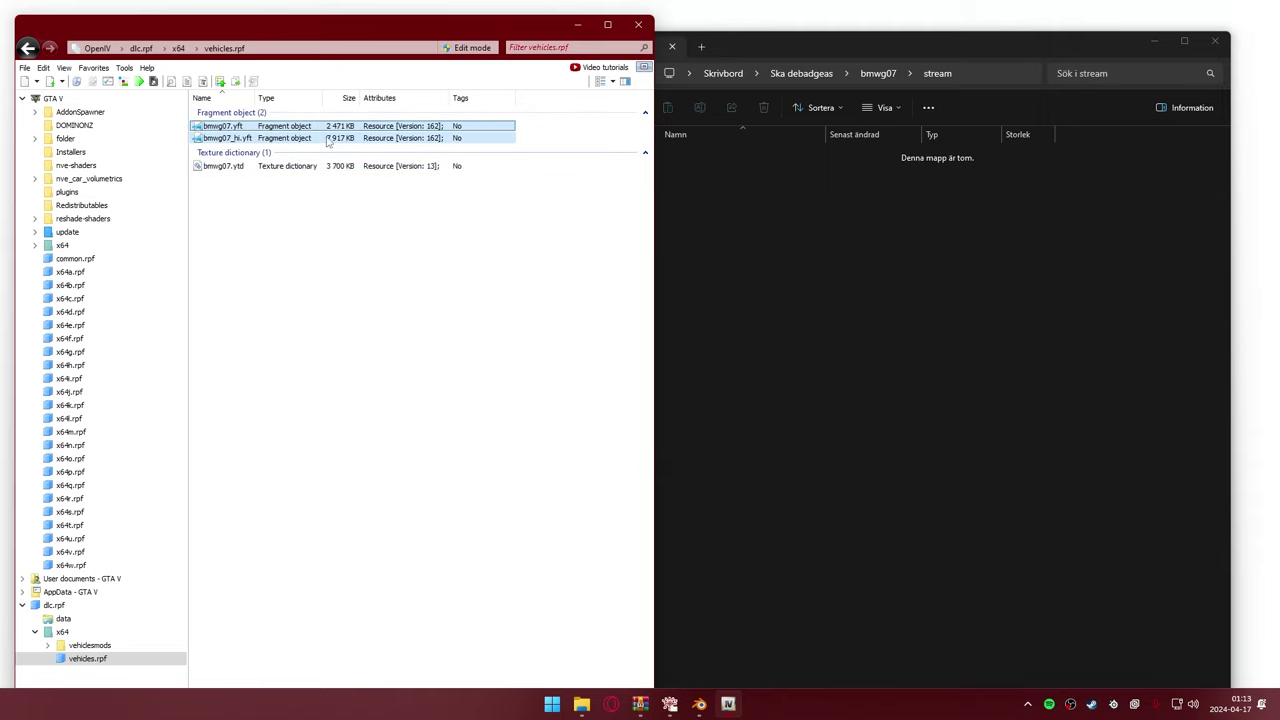
pyautogui.keyDown('ctrl'); pyautogui.click(225, 166); pyautogui.keyUp('ctrl')
pyautogui.keyDown('ctrl'); pyautogui.click(236, 137); pyautogui.keyUp('ctrl')
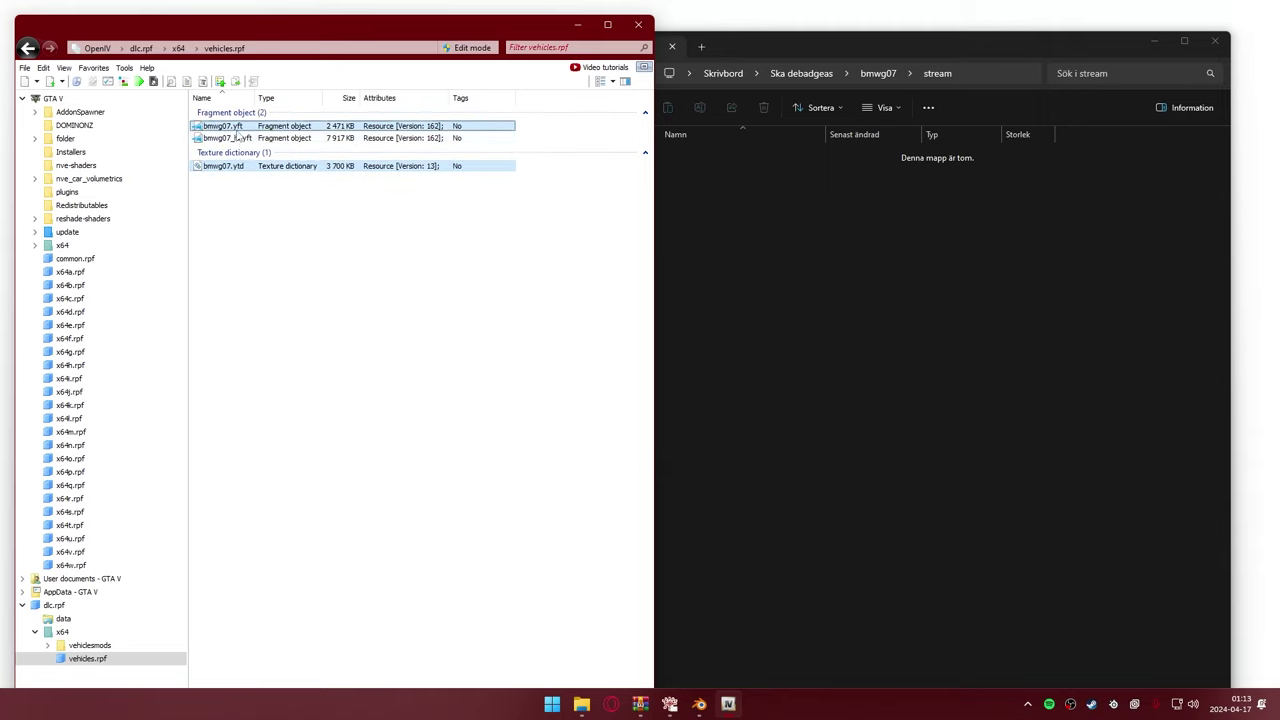
pyautogui.moveTo(243, 229)
pyautogui.mouseDown()
pyautogui.moveTo(228, 124)
pyautogui.moveTo(800, 222)
pyautogui.mouseUp()
pyautogui.click(820, 298)
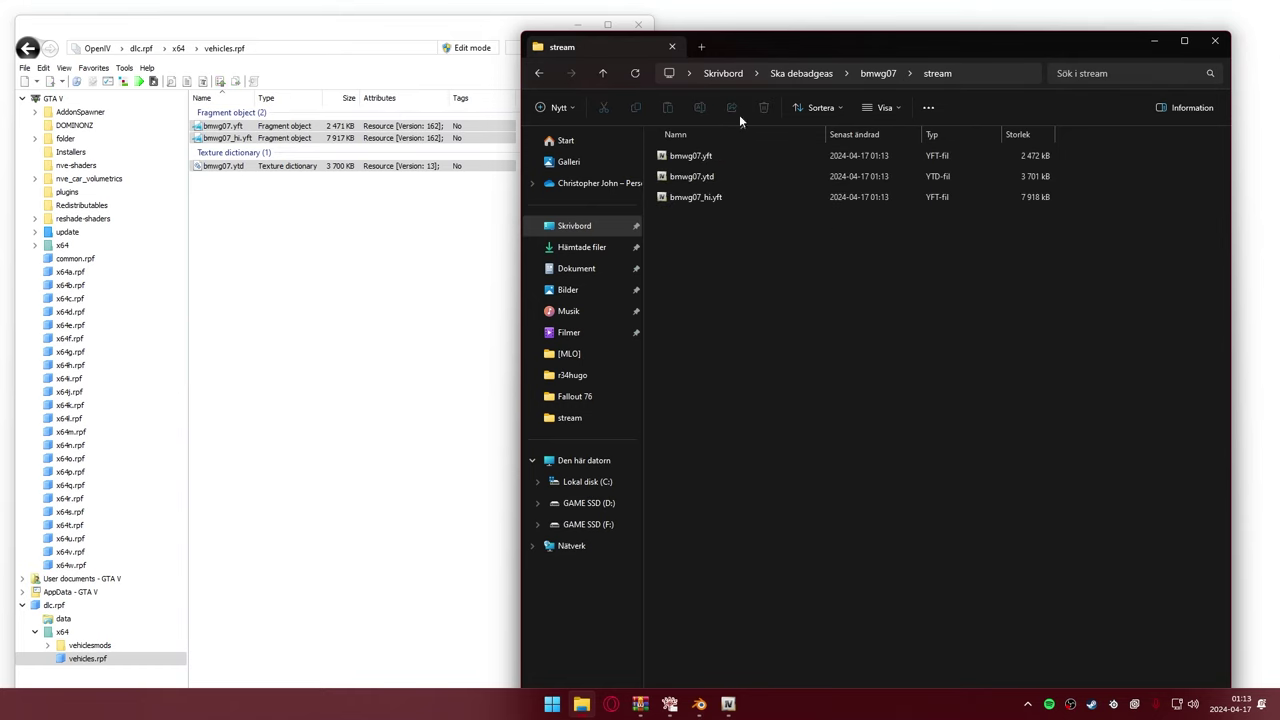
# - Return OpenIV to x64 and Explorer to bmwg07, then minimize CodeWalker
pyautogui.hotkey('alt', 'Tab')
pyautogui.press('BackSpace')
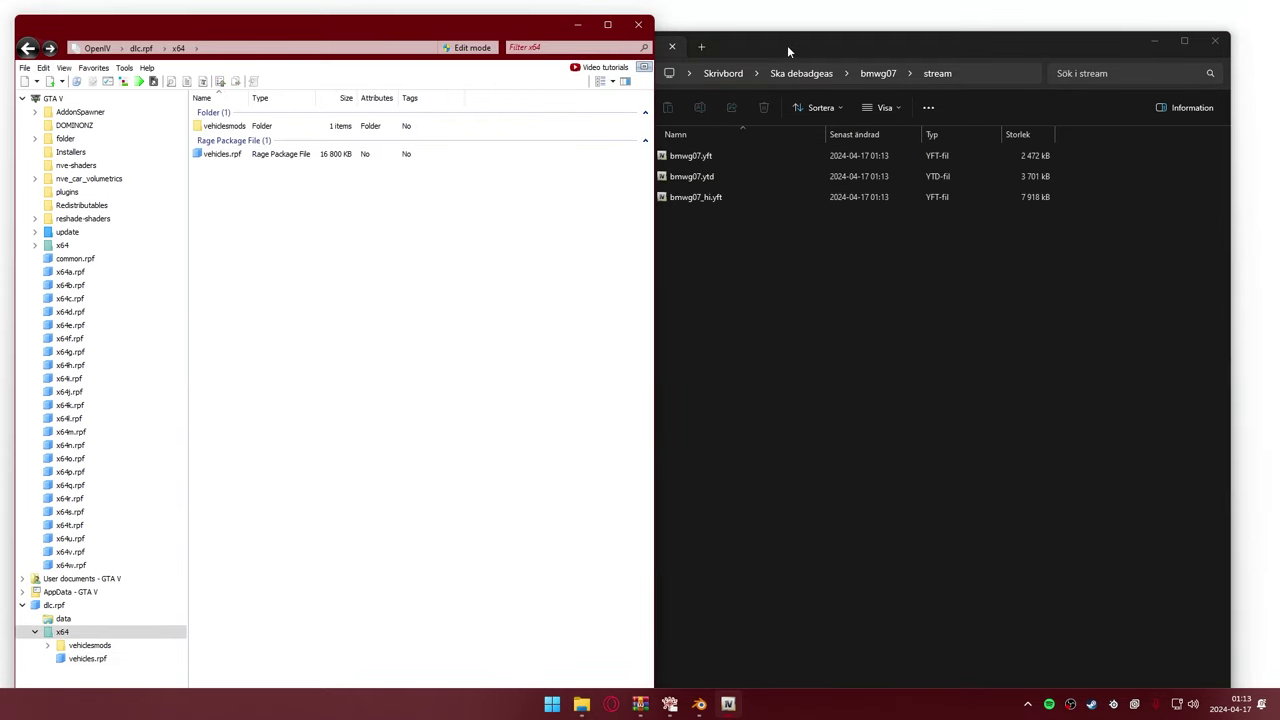
pyautogui.click(787, 45)
pyautogui.press('BackSpace')
pyautogui.moveTo(778, 52); pyautogui.dragTo(1266, 194)
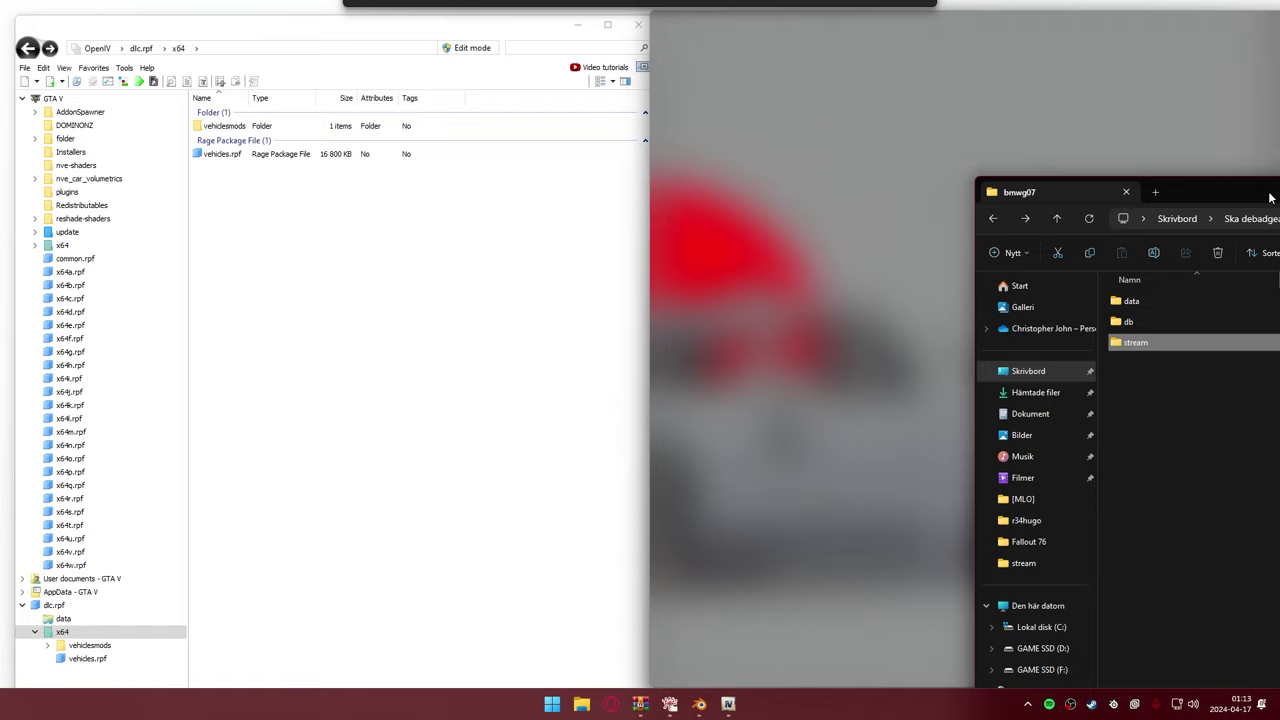
pyautogui.click(432, 157)
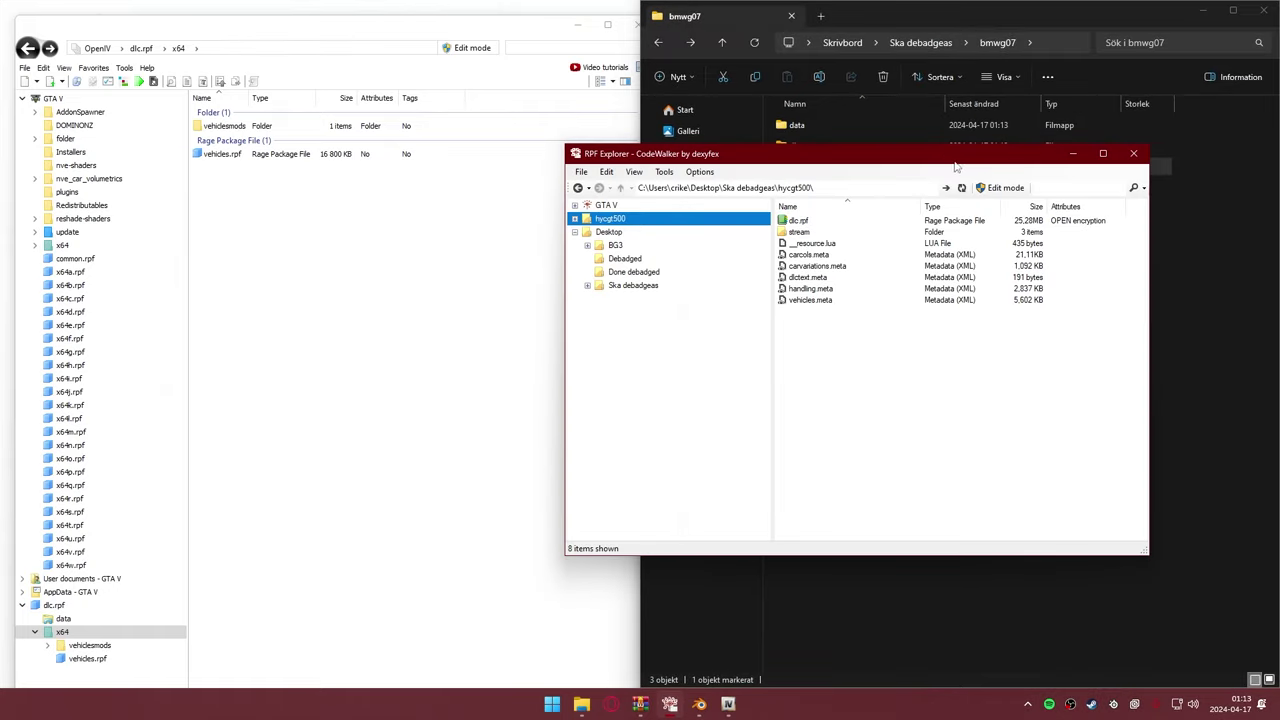
pyautogui.moveTo(1067, 157); pyautogui.dragTo(807, 177)
pyautogui.click(811, 174)
# - Extract the six bmwg07_mods.rpf parts (bumf, bumr, door_lr, door_rr, skirt, spoil) into stream
pyautogui.click(224, 126)
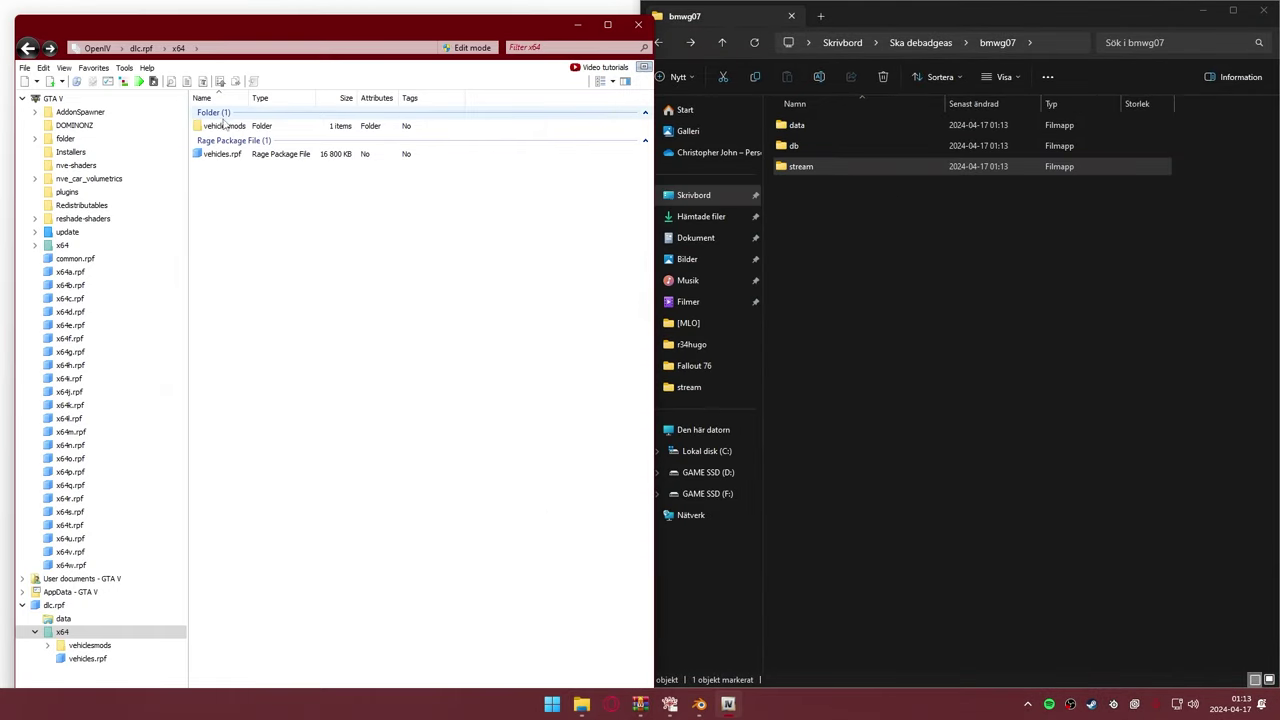
pyautogui.doubleClick(224, 126)
pyautogui.doubleClick(232, 126)
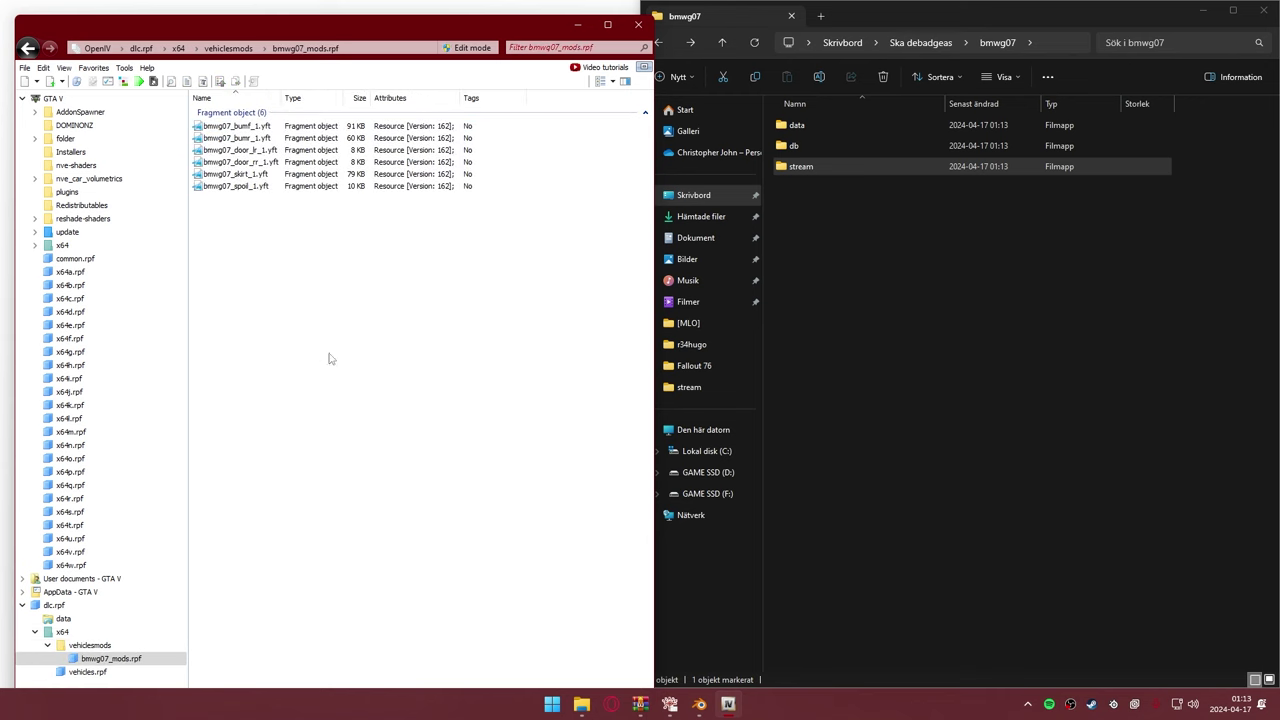
pyautogui.moveTo(333, 338); pyautogui.dragTo(186, 118)
pyautogui.moveTo(362, 147); pyautogui.dragTo(866, 220)
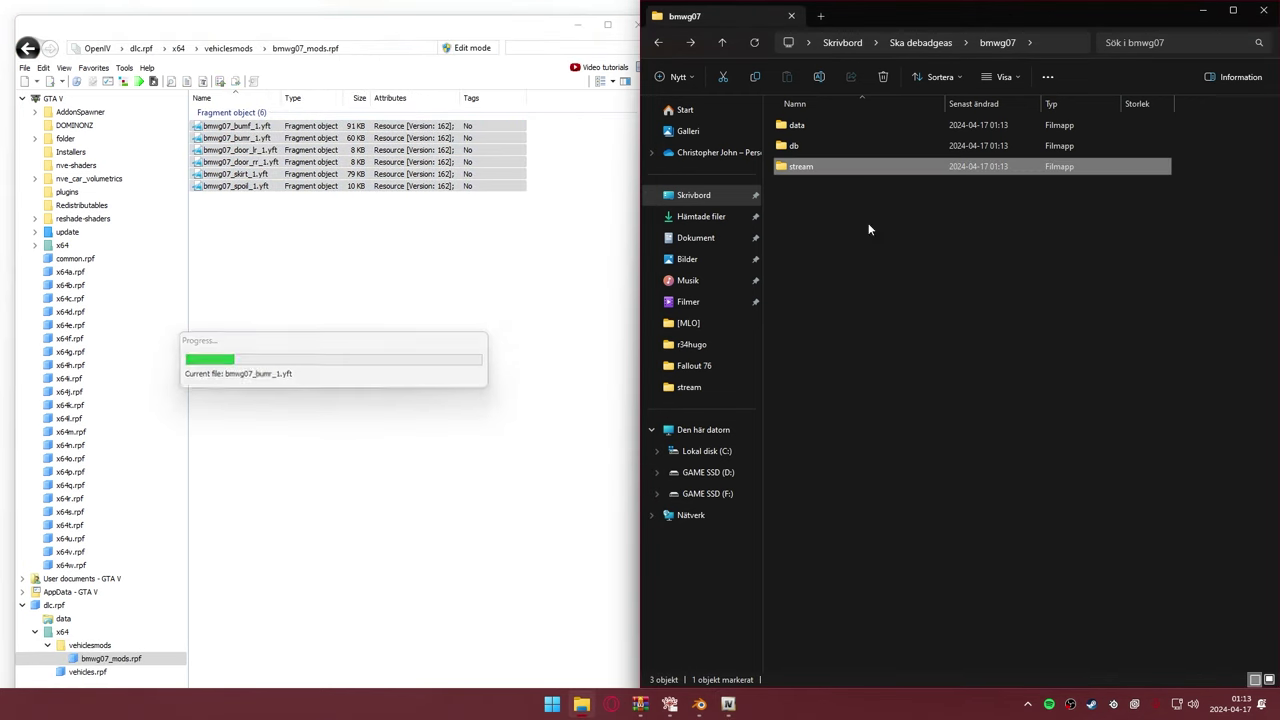
pyautogui.moveTo(909, 380)
pyautogui.mouseDown()
pyautogui.moveTo(886, 190)
pyautogui.moveTo(850, 167)
pyautogui.mouseUp()
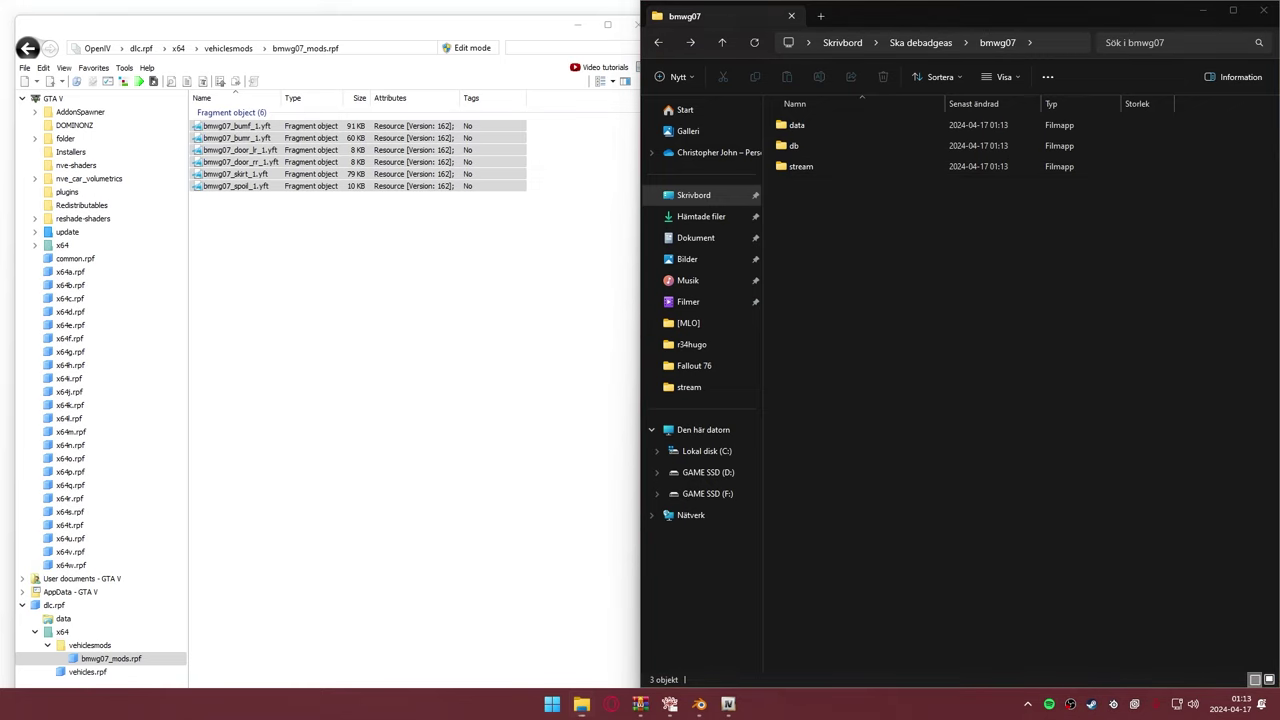
pyautogui.click(305, 434)
pyautogui.click(27, 48)
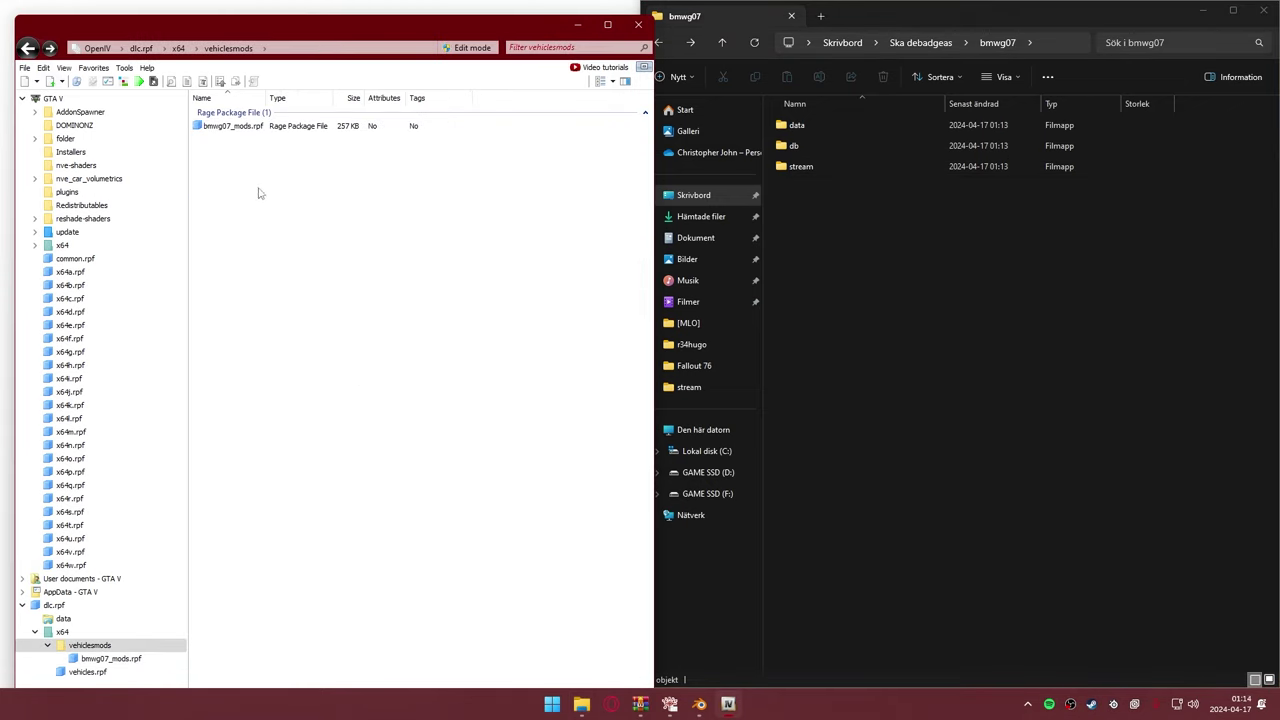
pyautogui.click(27, 48)
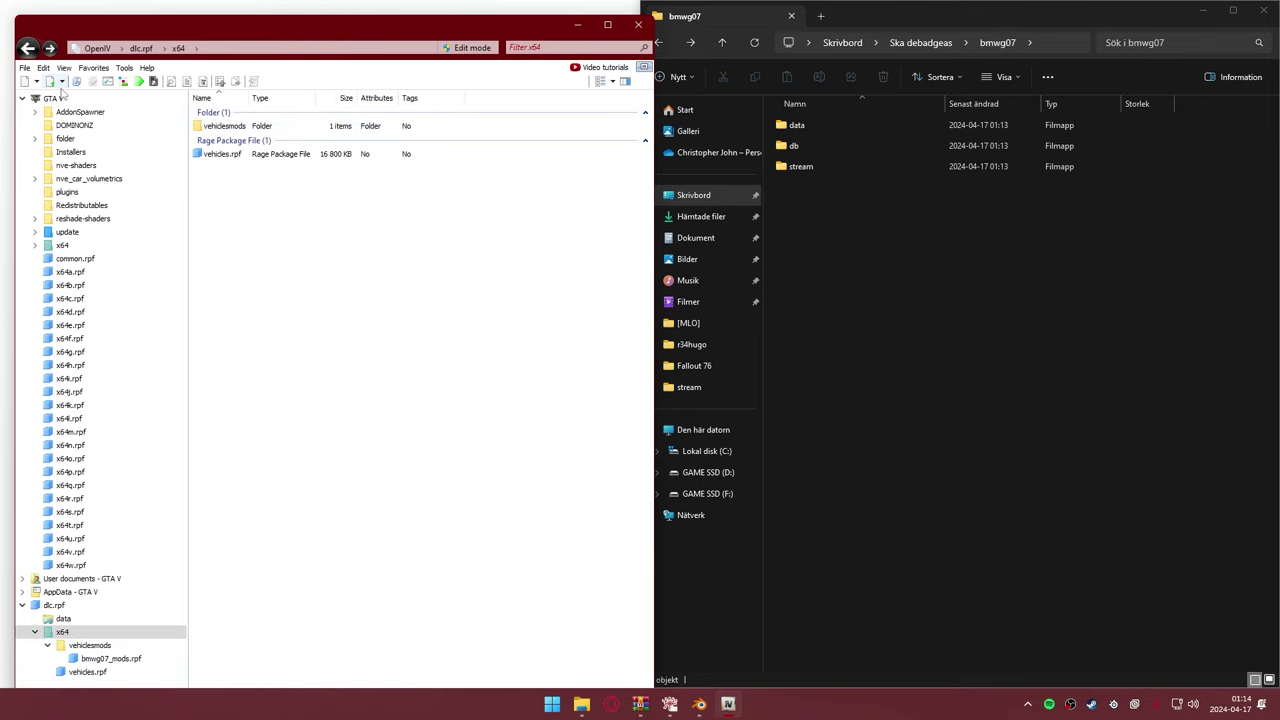
# - Copy carcols, carvariations, dlctext, handling and vehicles.meta from dlc.rpf\data into bmwg07\data
pyautogui.click(27, 48)
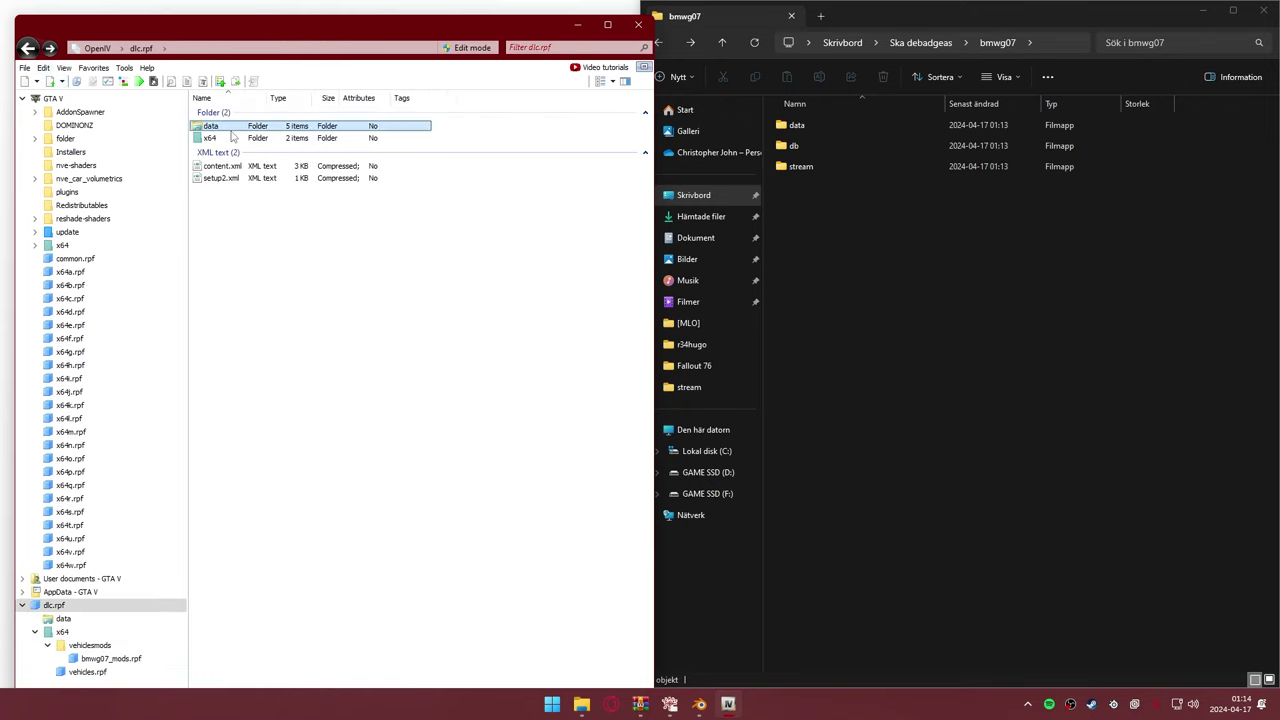
pyautogui.doubleClick(225, 126)
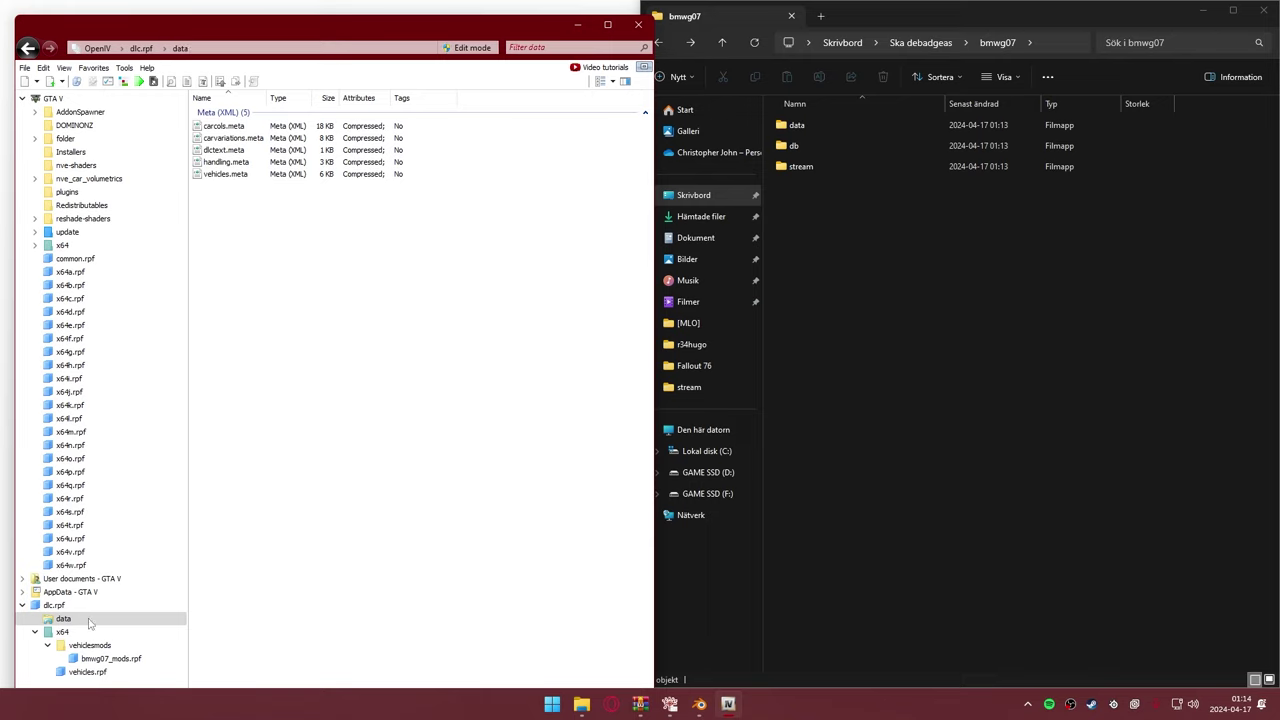
pyautogui.moveTo(282, 295); pyautogui.dragTo(225, 158)
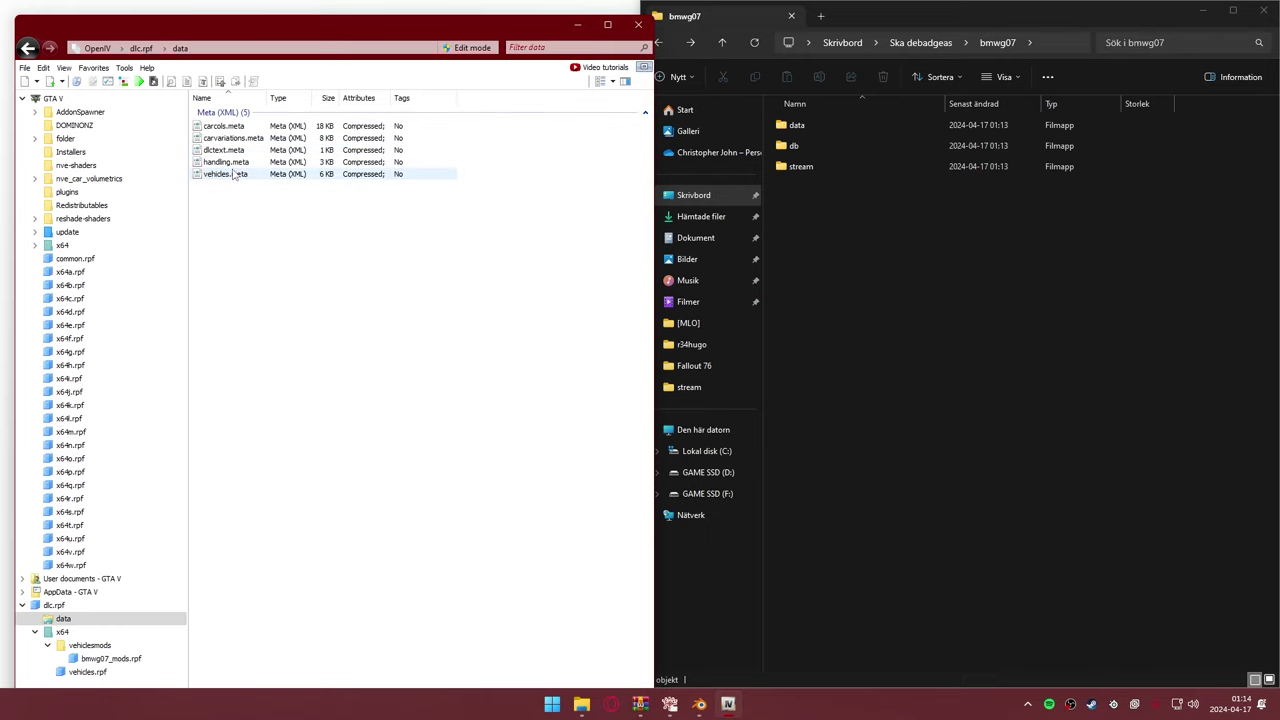
pyautogui.click(233, 174)
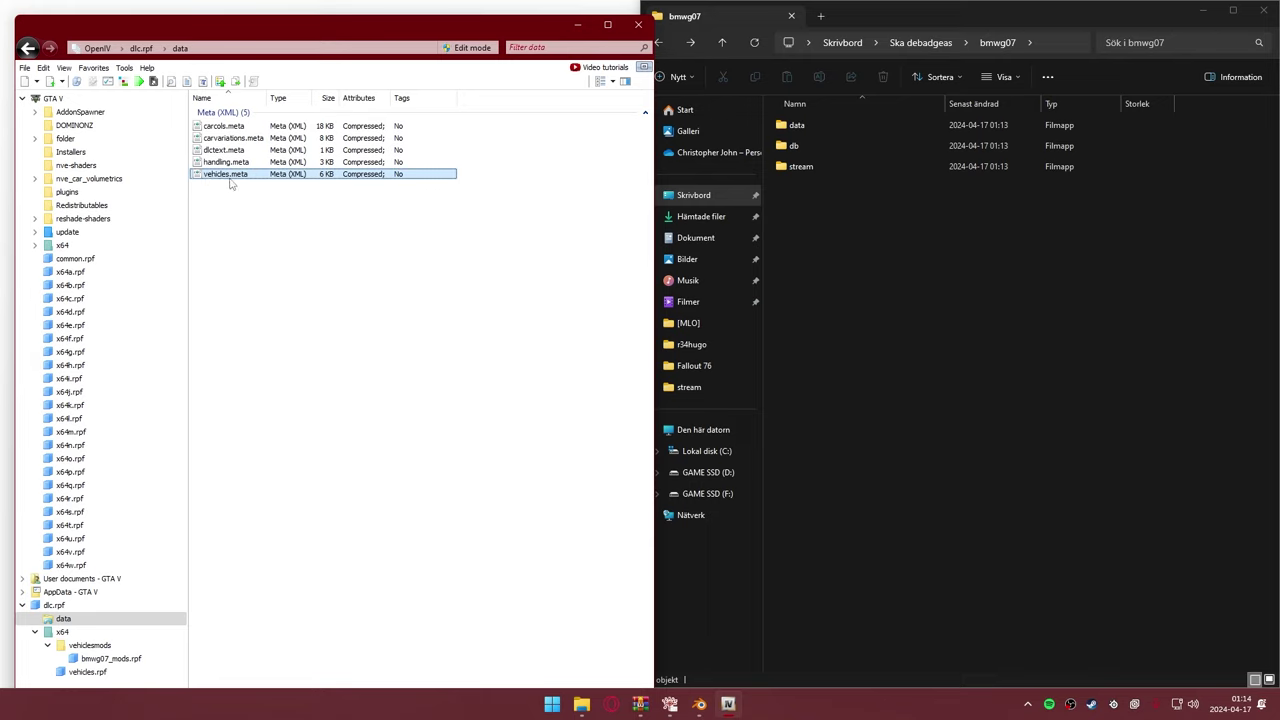
pyautogui.click(334, 283)
pyautogui.click(905, 263)
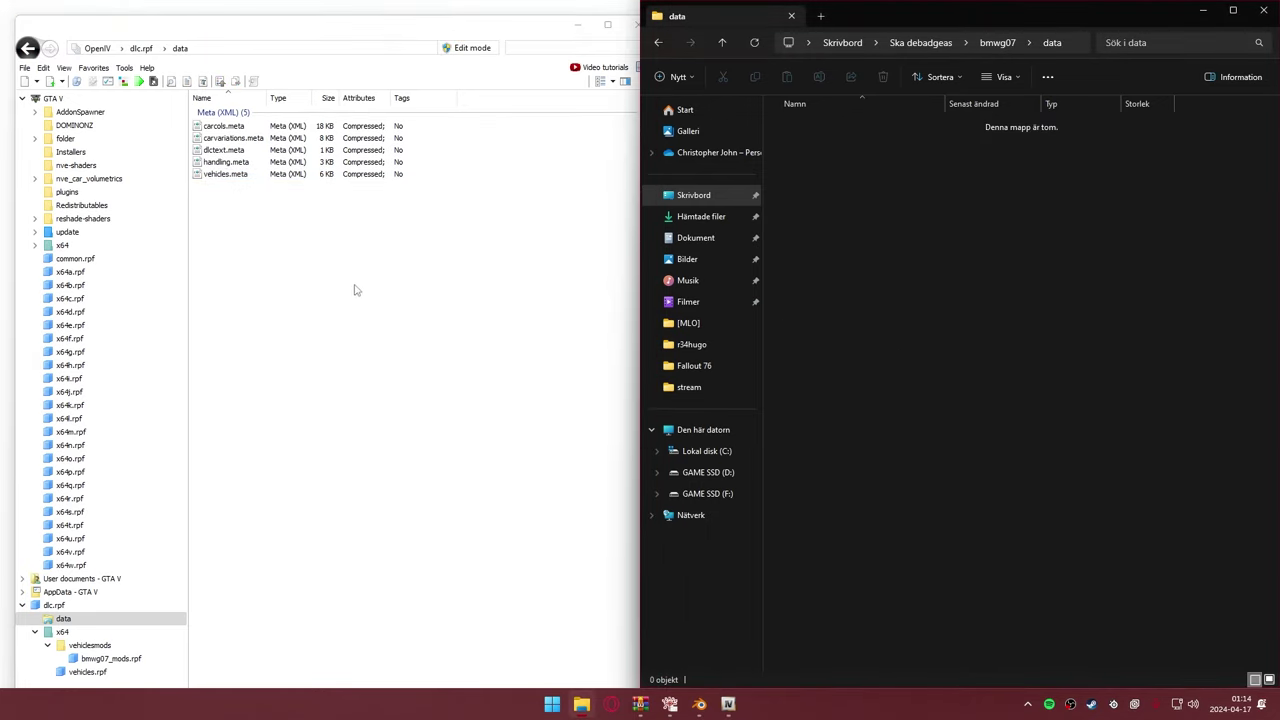
pyautogui.moveTo(356, 289)
pyautogui.mouseDown()
pyautogui.moveTo(250, 132)
pyautogui.moveTo(900, 250)
pyautogui.mouseUp()
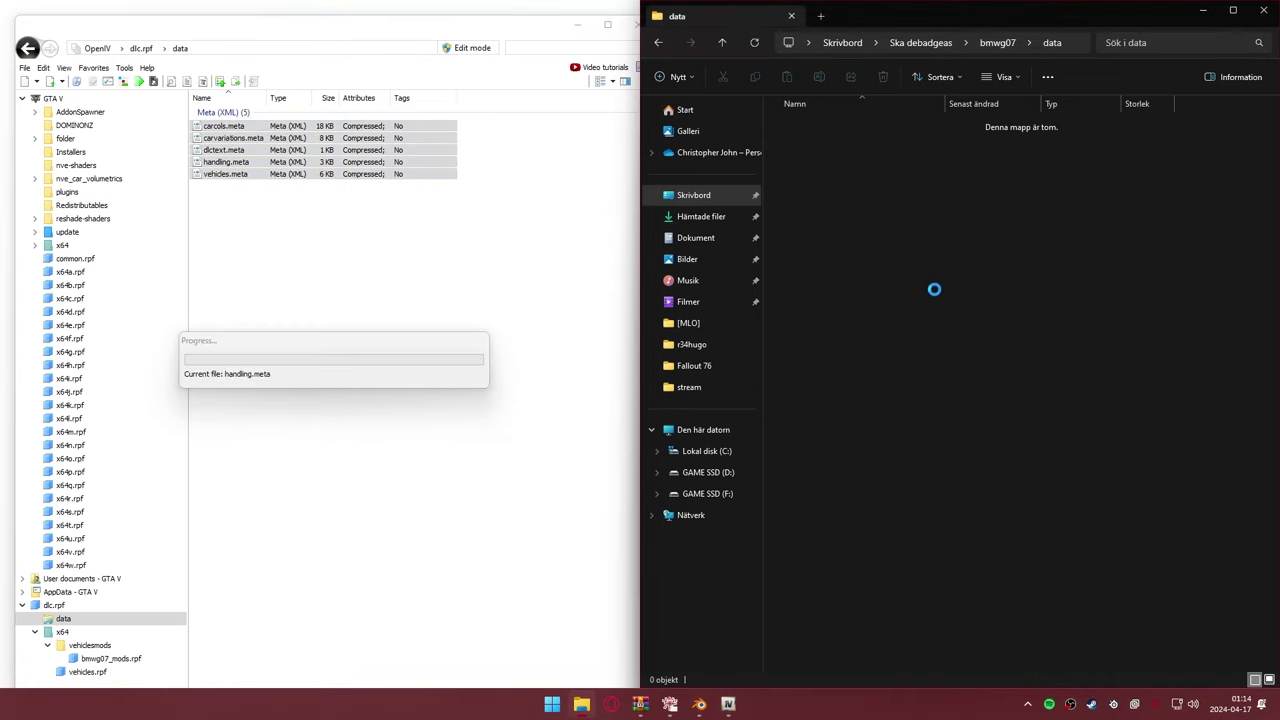
pyautogui.click(659, 42)
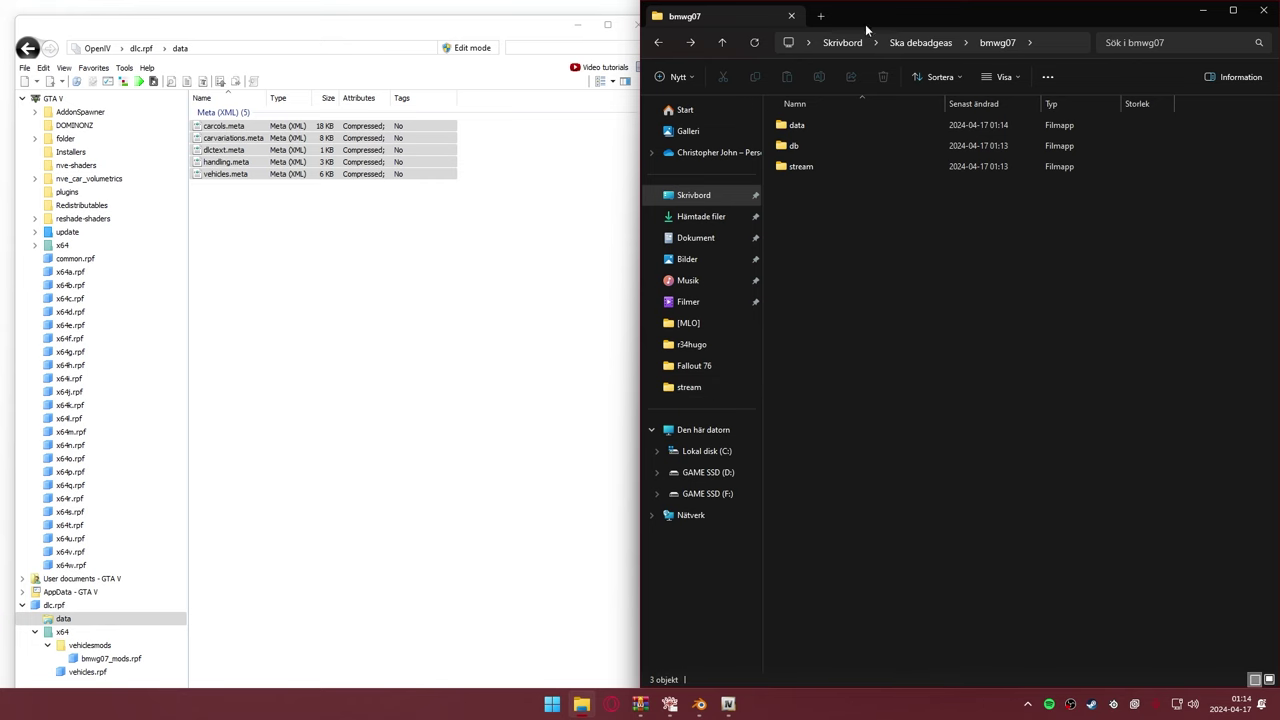
# - Open r34hugo's __resource.lua from the server stream folder in VS Code
pyautogui.click(820, 16)
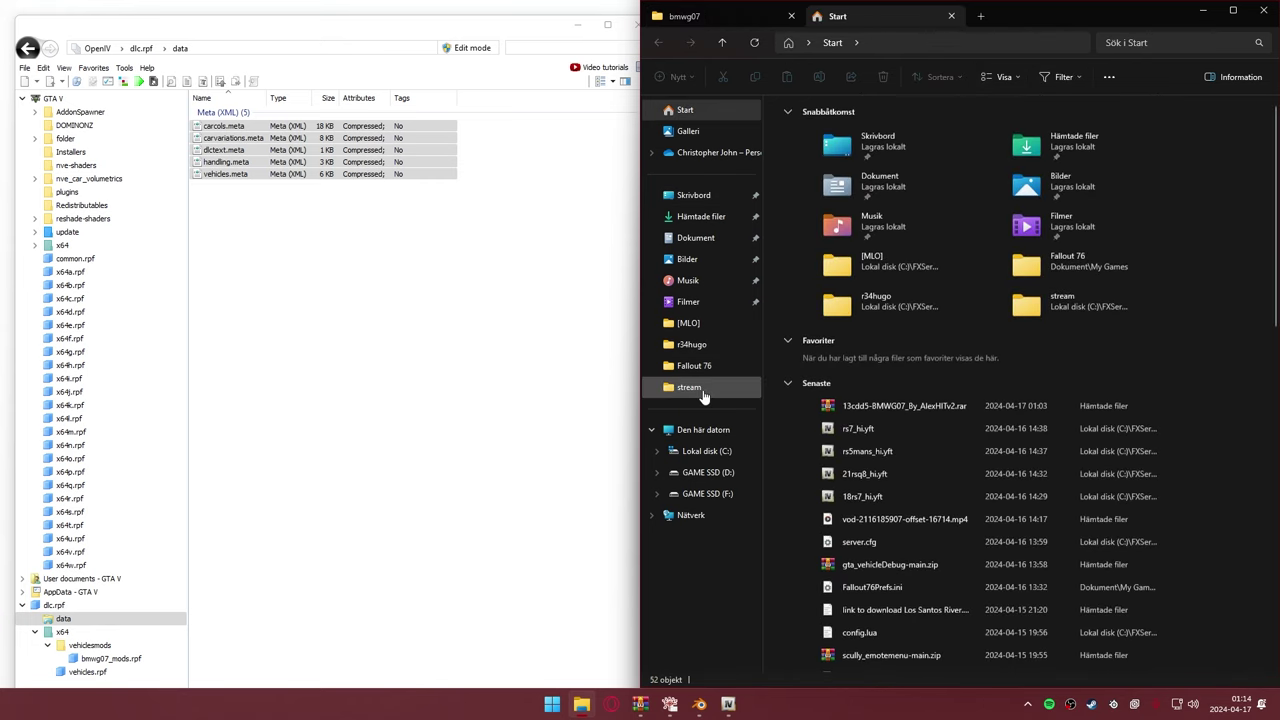
pyautogui.click(690, 387)
pyautogui.click(700, 354)
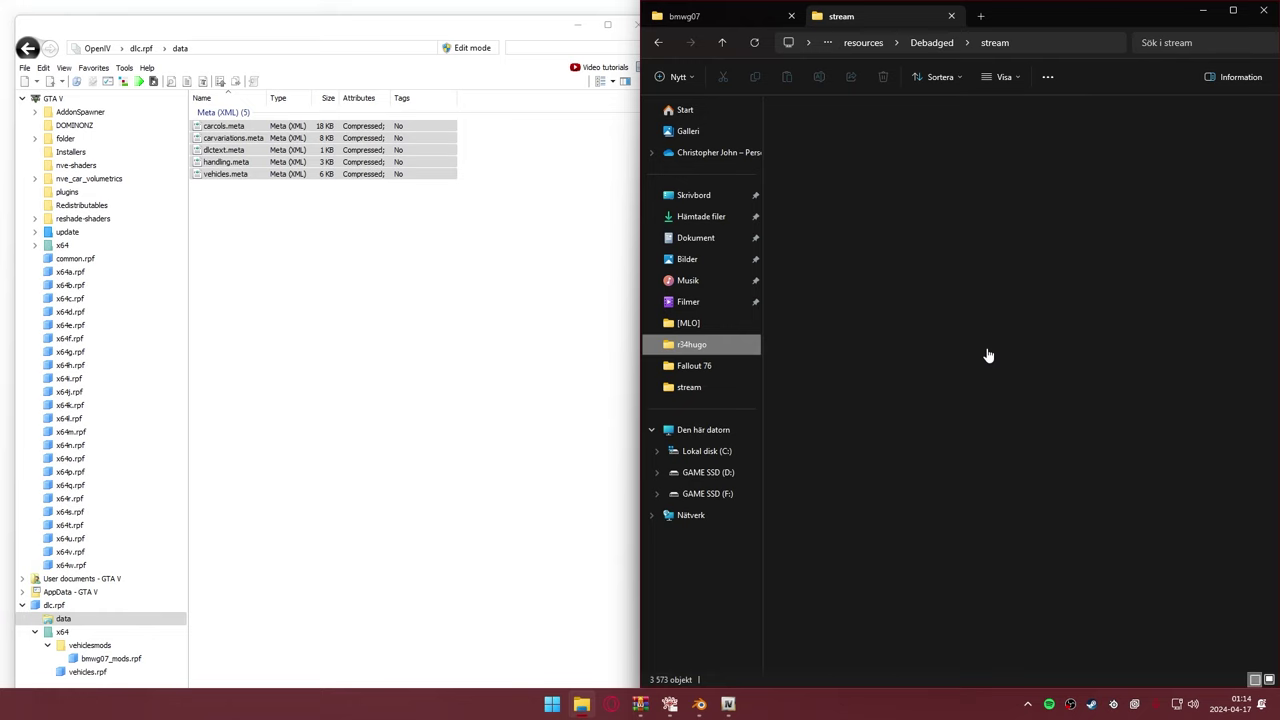
pyautogui.click(830, 170)
pyautogui.doubleClick(838, 167)
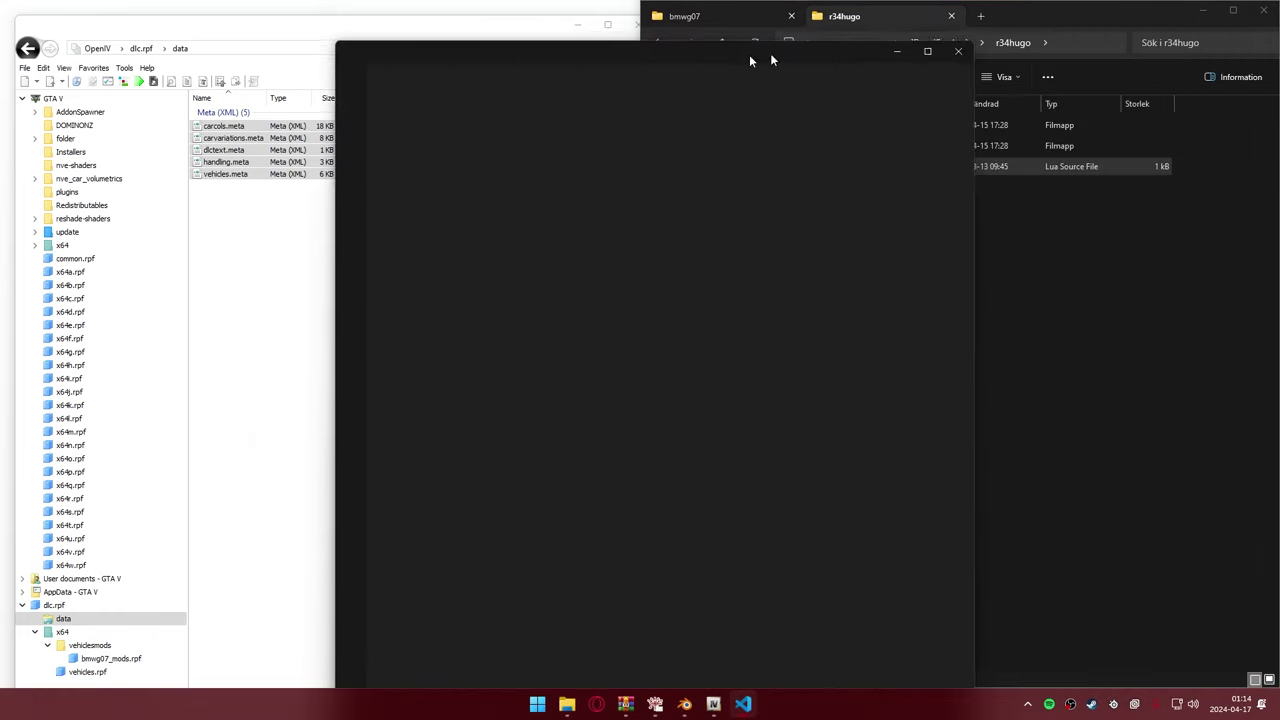
pyautogui.moveTo(1041, 48); pyautogui.dragTo(720, 29)
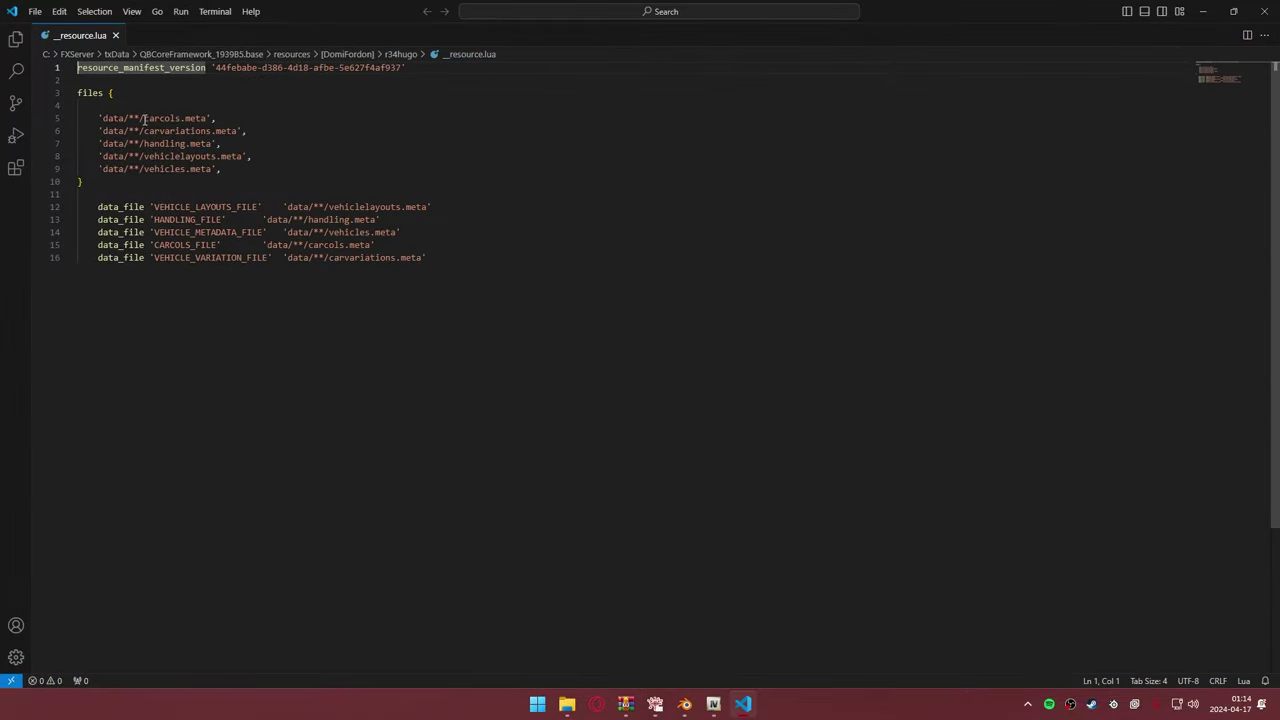
pyautogui.click(1233, 11)
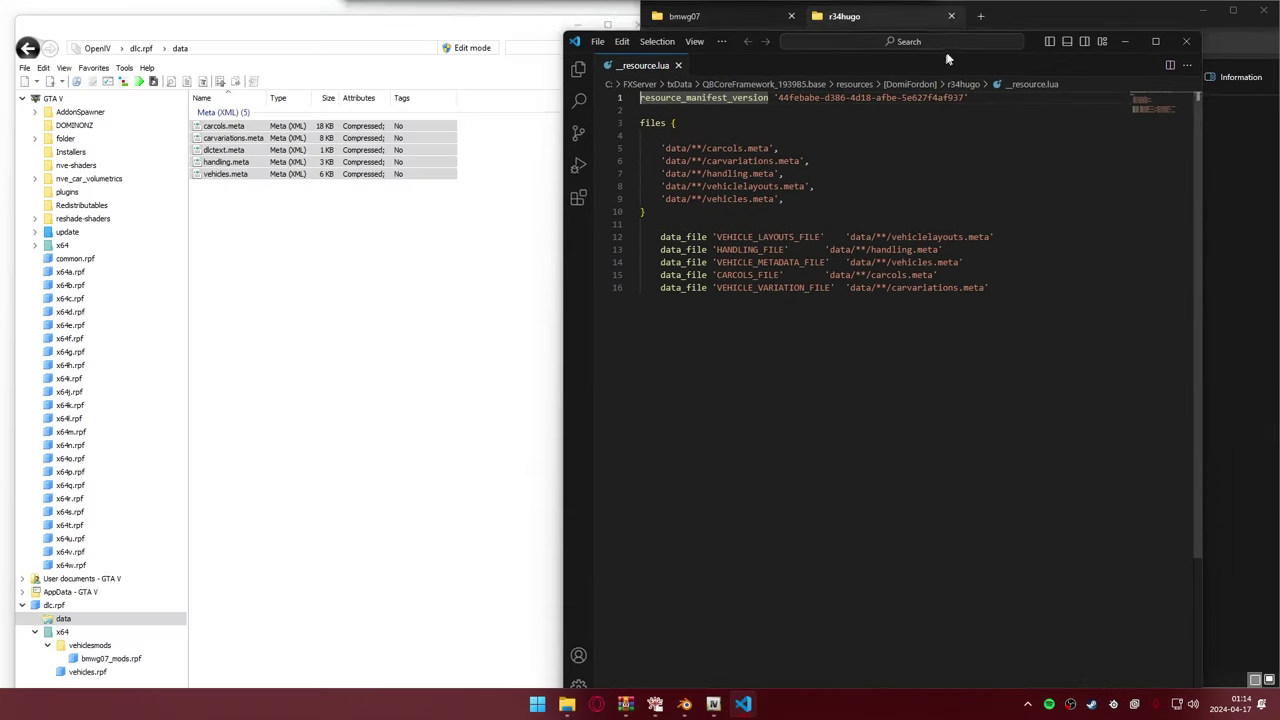
# - Close VS Code and paste a copy of r34hugo's __resource.lua into bmwg07
pyautogui.click(1185, 37)
pyautogui.rightClick(828, 170)
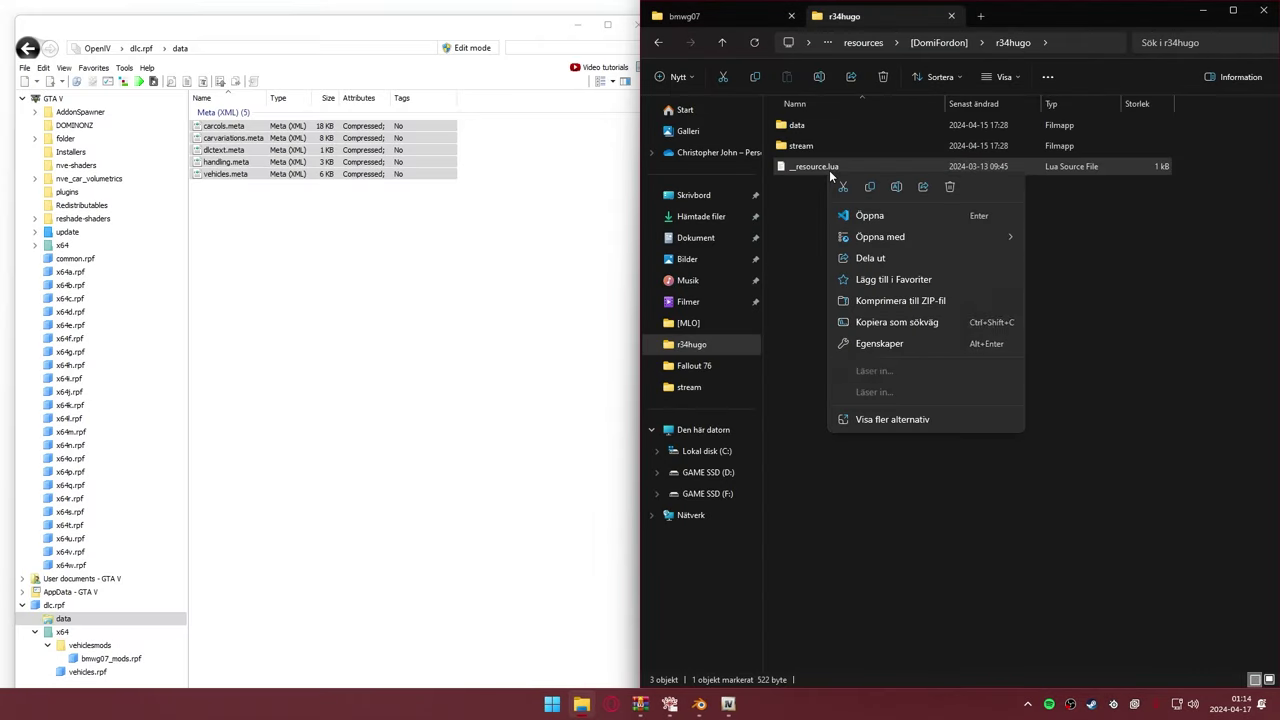
pyautogui.click(872, 188)
pyautogui.click(951, 16)
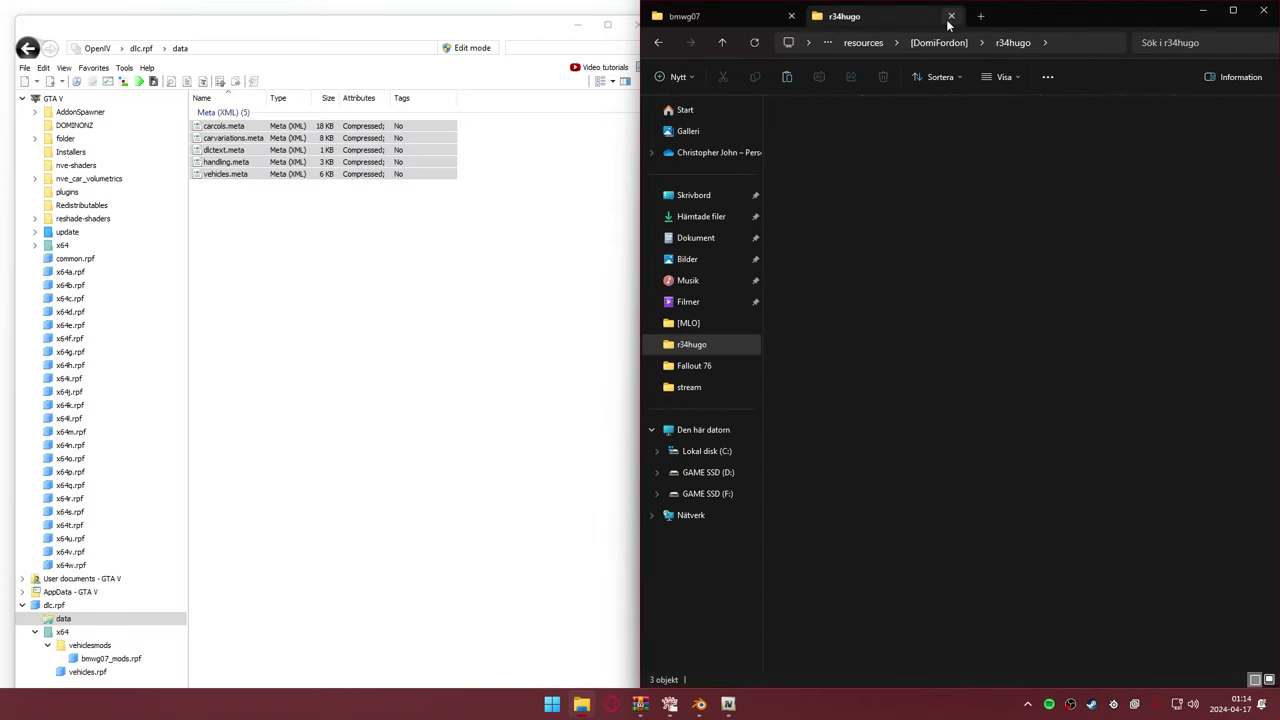
pyautogui.rightClick(820, 222)
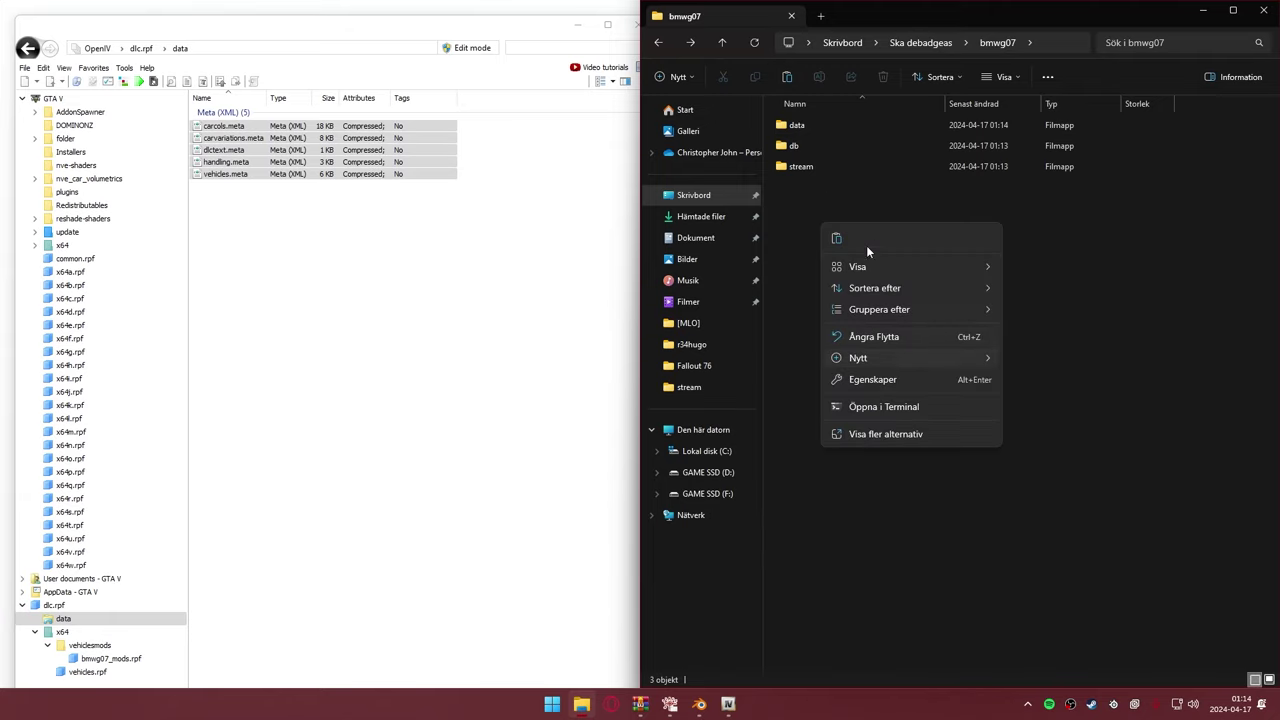
pyautogui.click(838, 237)
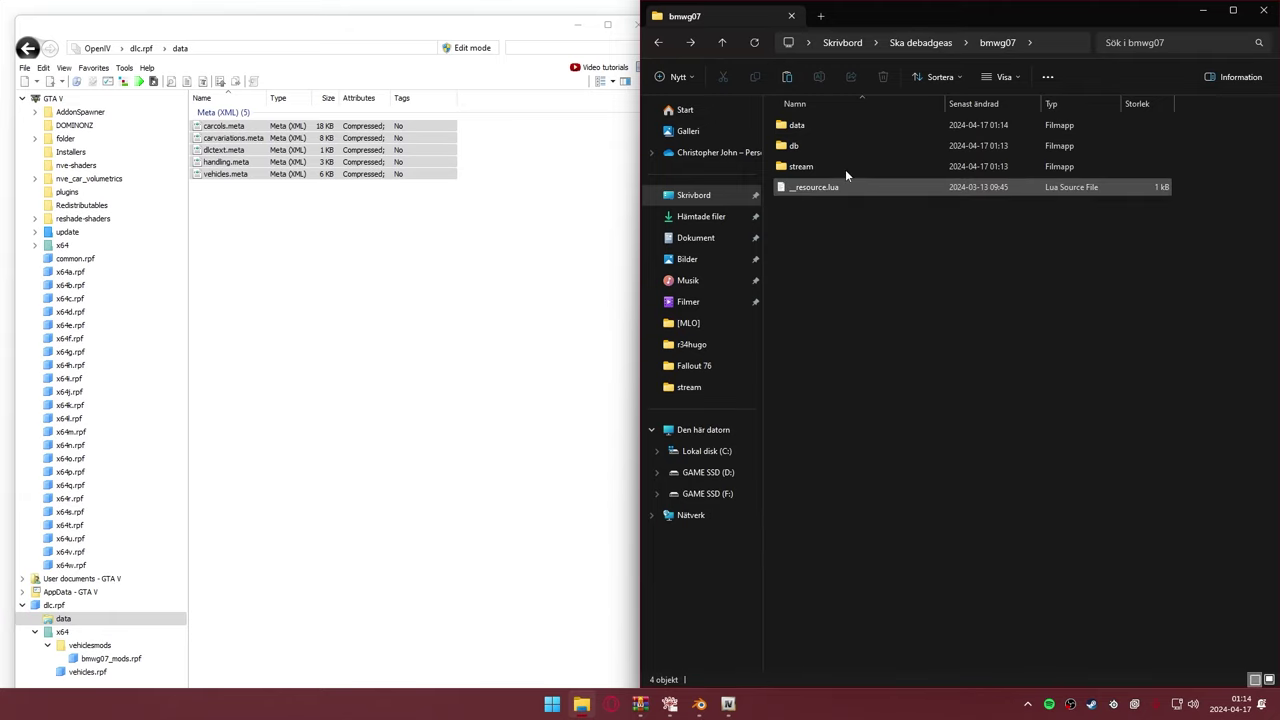
pyautogui.doubleClick(810, 168)
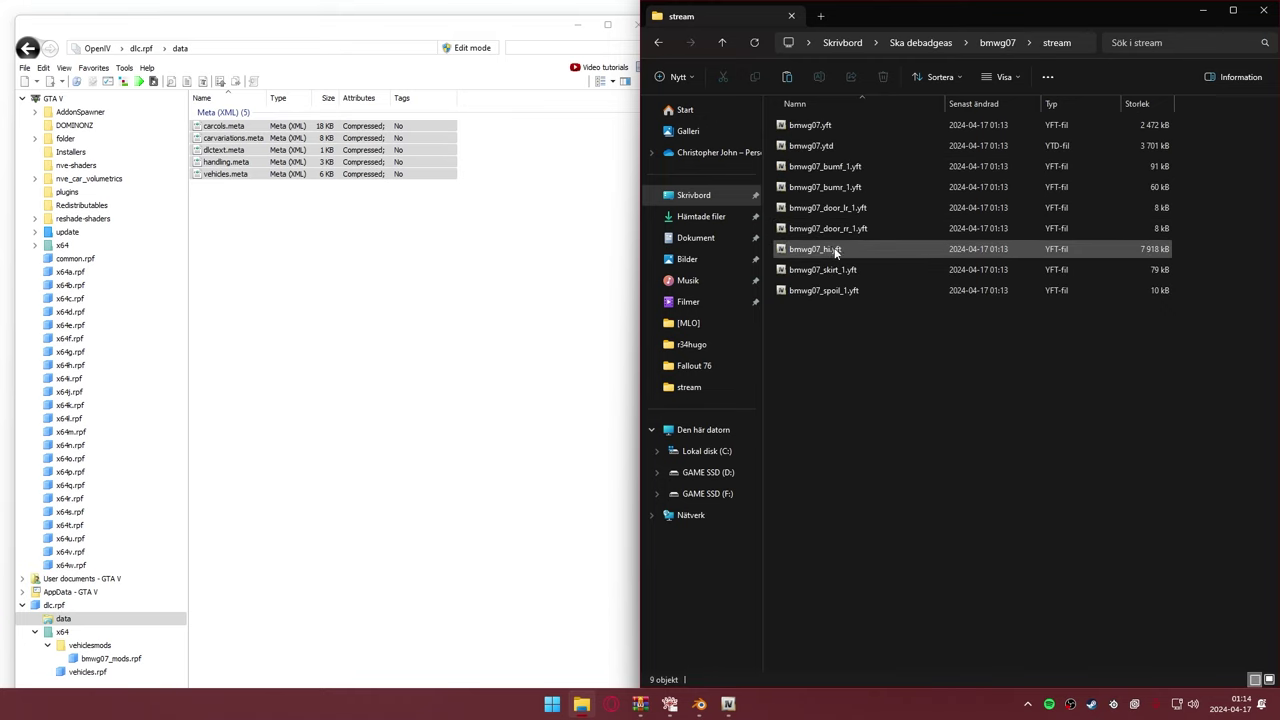
pyautogui.click(835, 249)
pyautogui.keyDown('ctrl'); pyautogui.click(820, 125); pyautogui.keyUp('ctrl')
pyautogui.keyDown('ctrl'); pyautogui.click(846, 145); pyautogui.keyUp('ctrl')
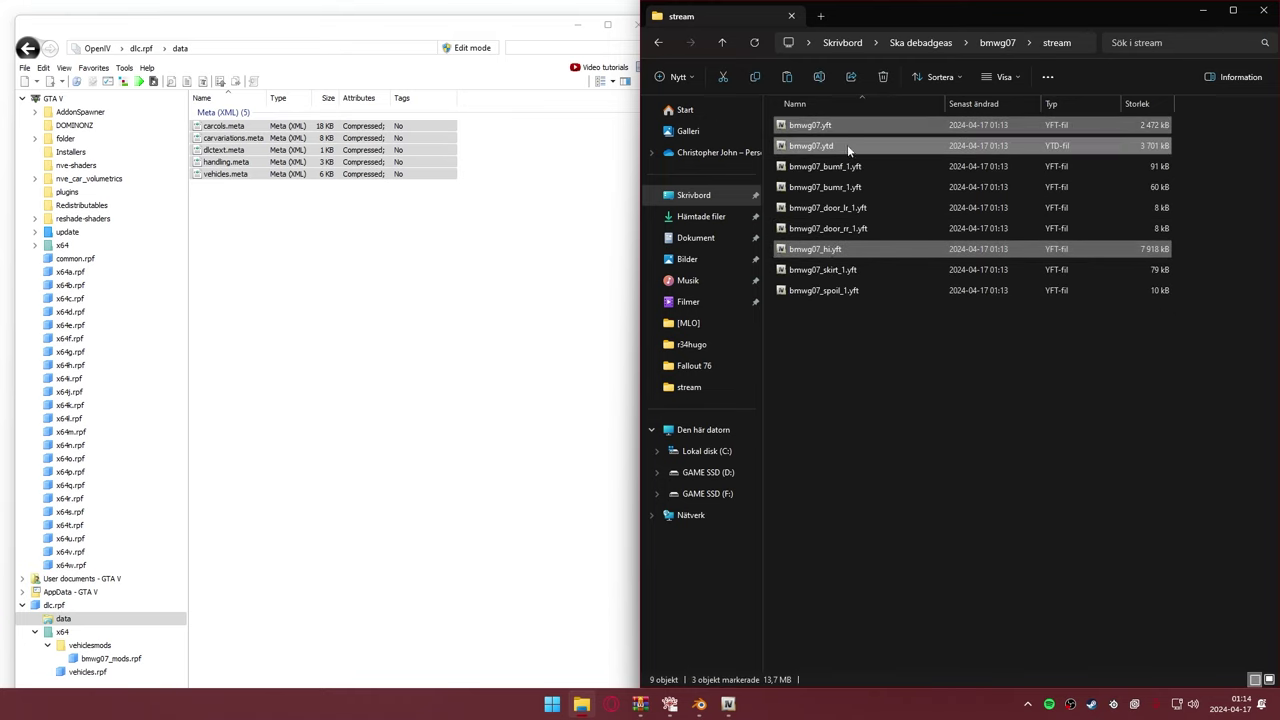
pyautogui.click(660, 42)
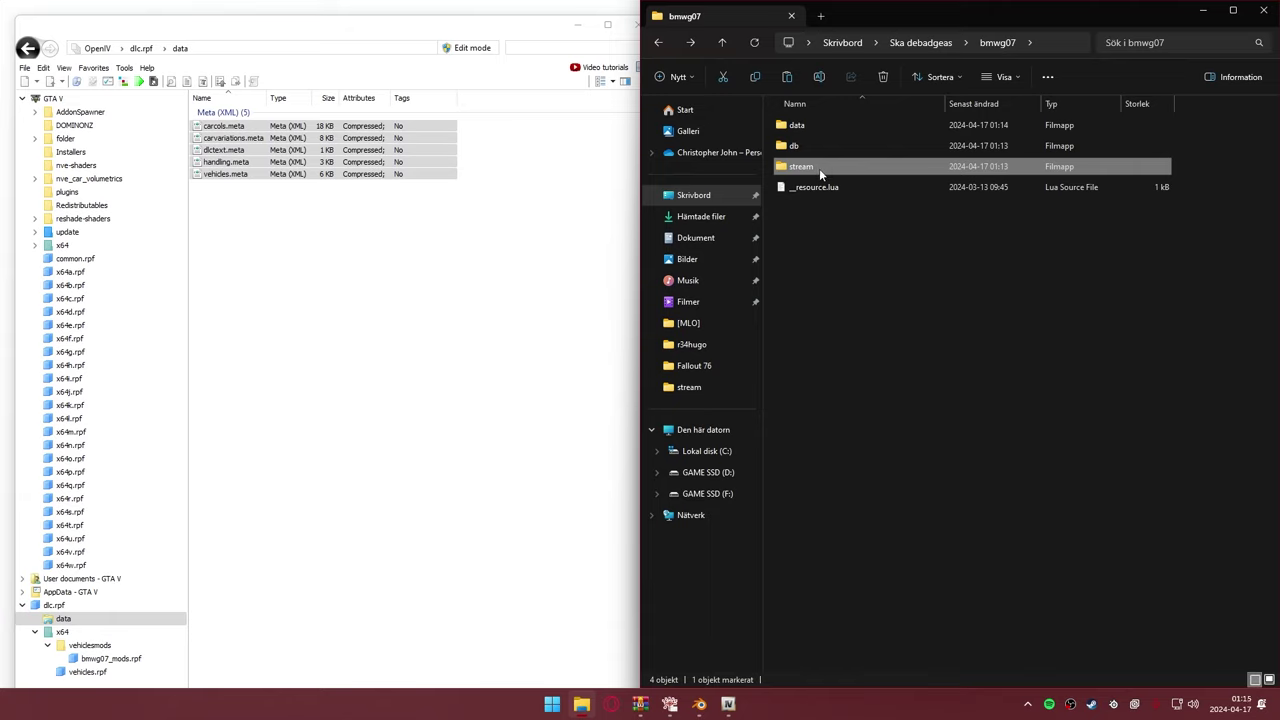
pyautogui.click(870, 243)
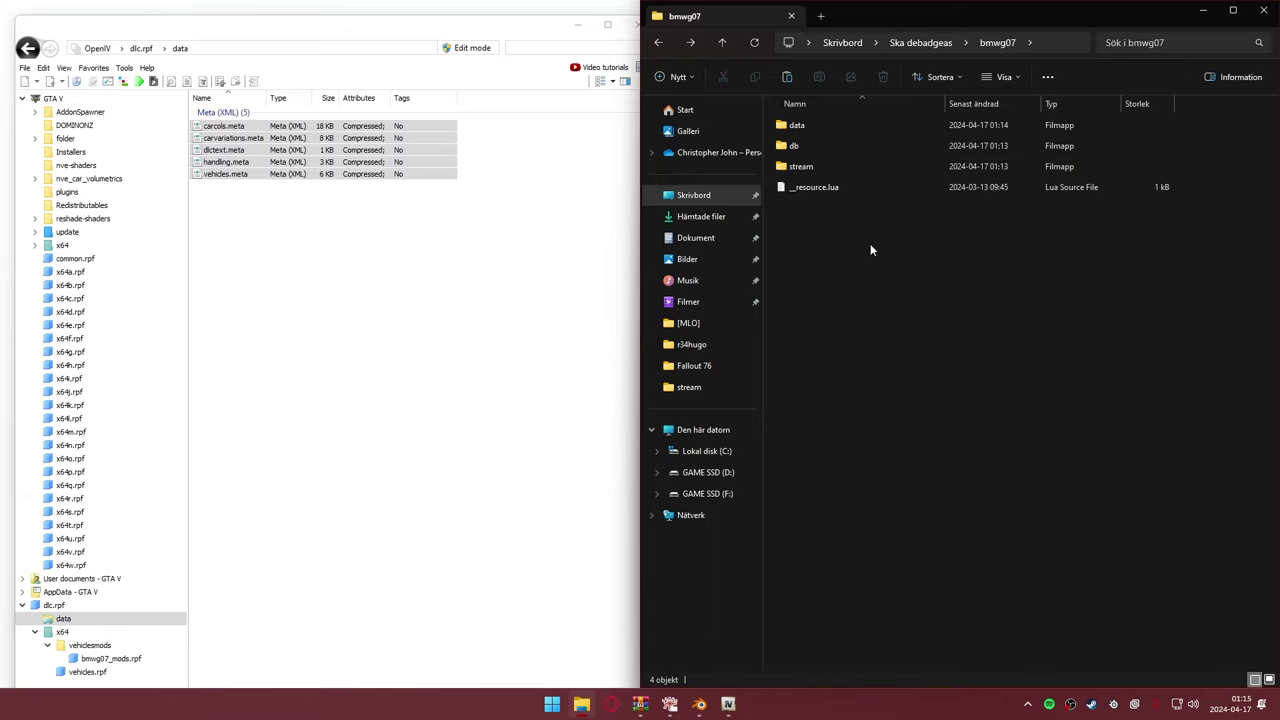
pyautogui.doubleClick(804, 145)
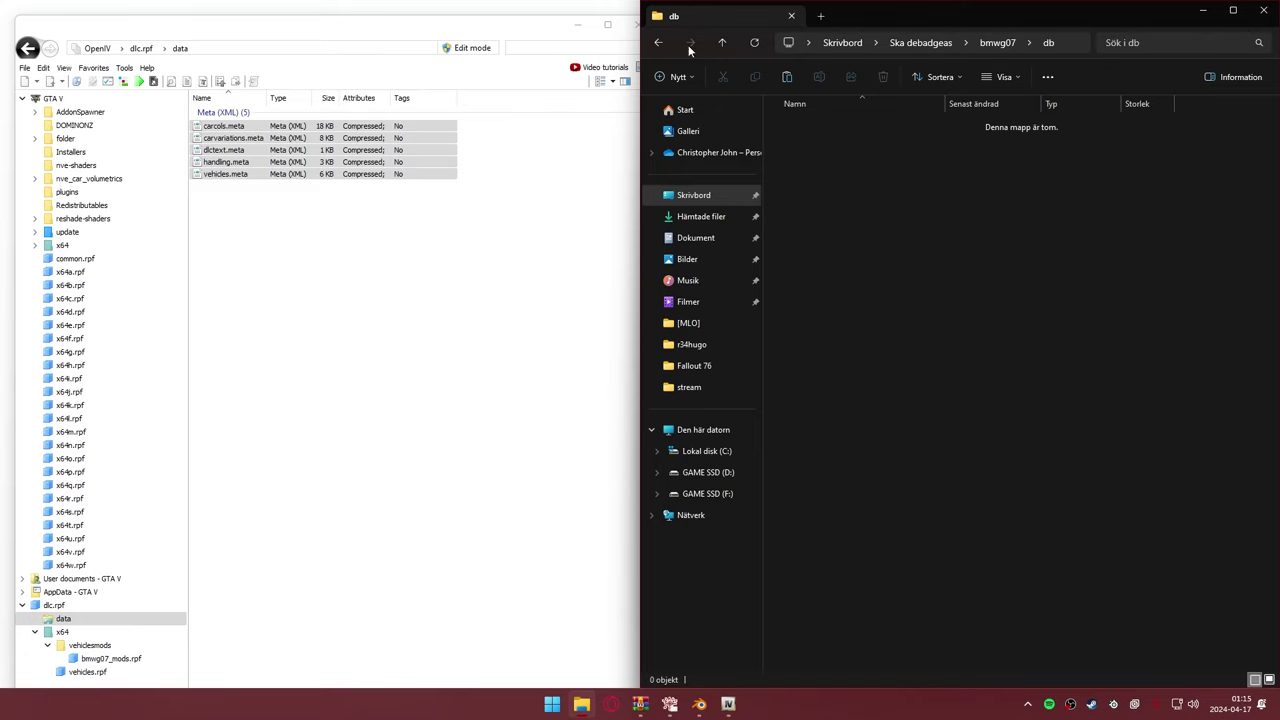
pyautogui.click(657, 45)
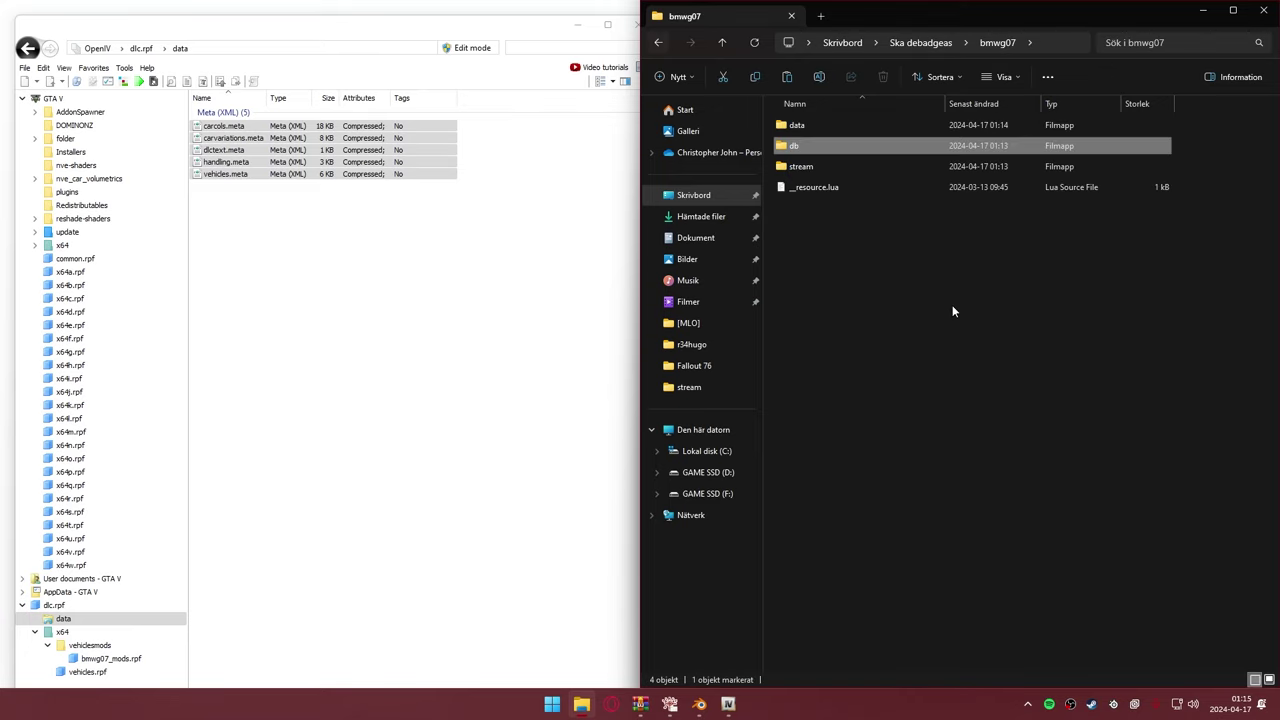
pyautogui.click(937, 366)
# - Bring up CodeWalker RPF Explorer and select Ska debadgeas in its folder tree
pyautogui.moveTo(699, 704)
pyautogui.click(670, 704)
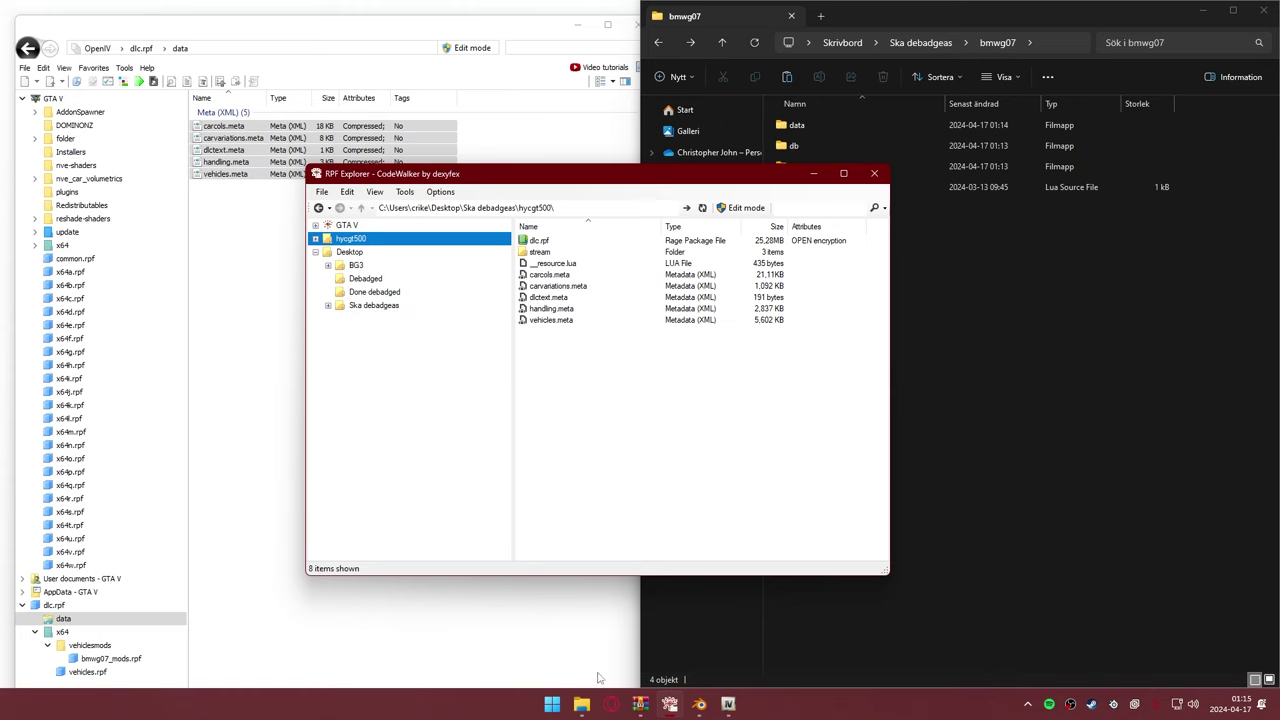
pyautogui.click(552, 704)
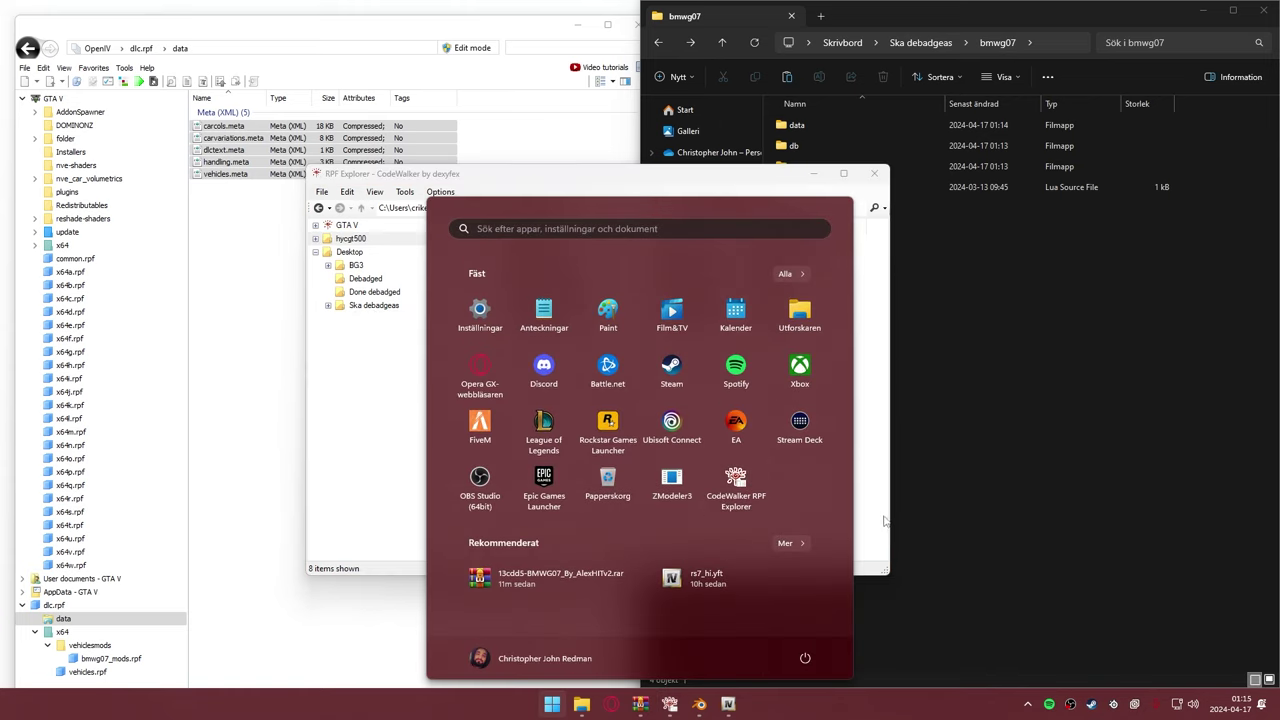
pyautogui.click(878, 512)
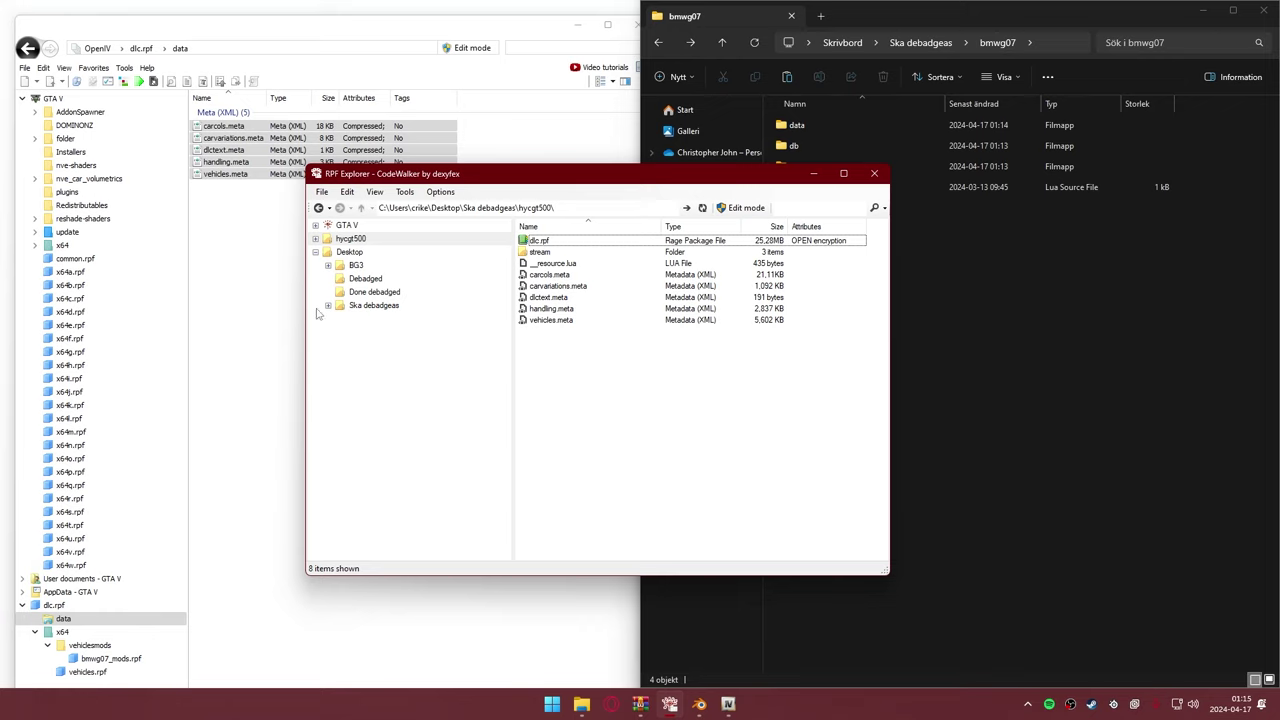
pyautogui.click(328, 305)
pyautogui.click(372, 305)
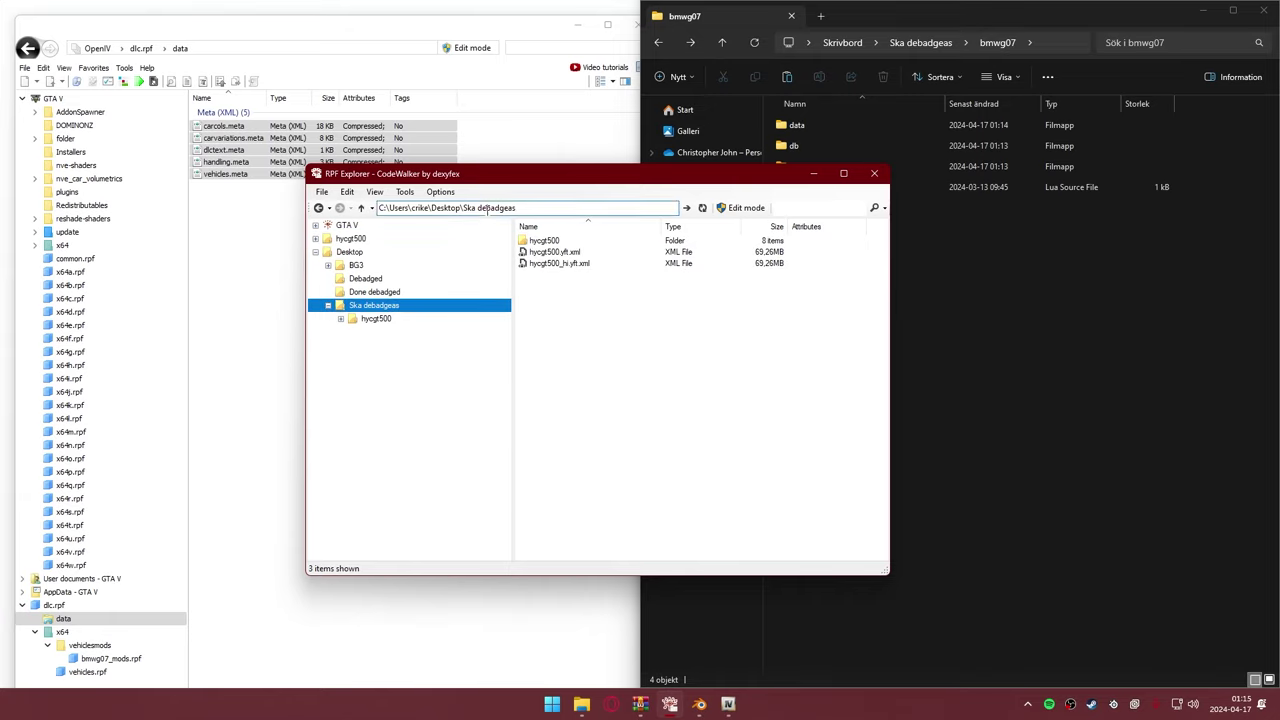
# - Refresh and open bmwg07's stream folder, selecting bmwg07.yft and bmwg07_hi.yft
pyautogui.click(702, 207)
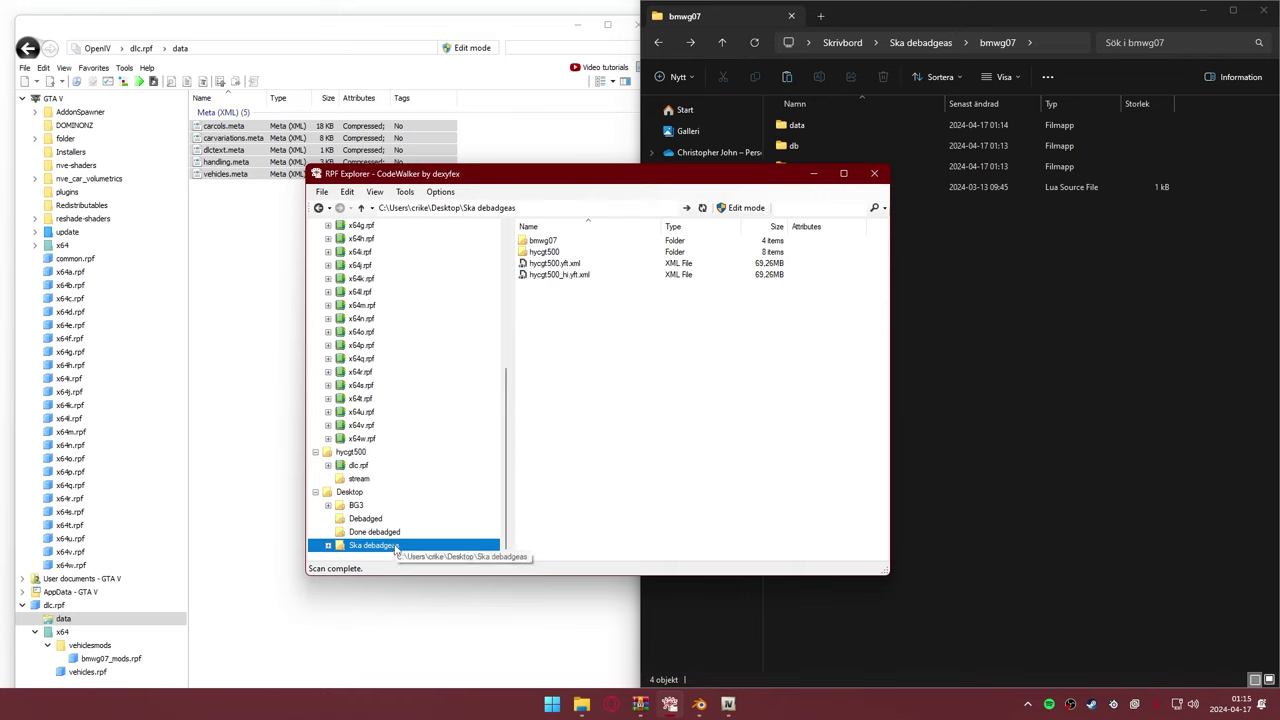
pyautogui.doubleClick(560, 241)
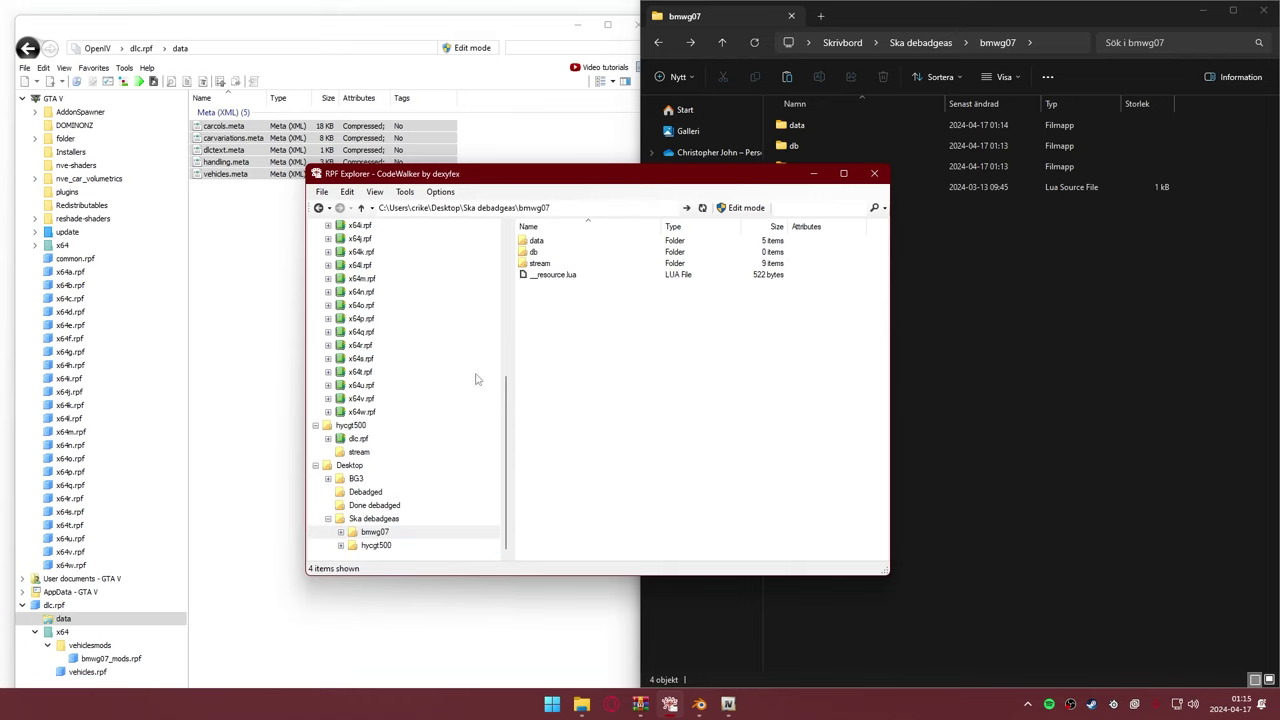
pyautogui.doubleClick(538, 263)
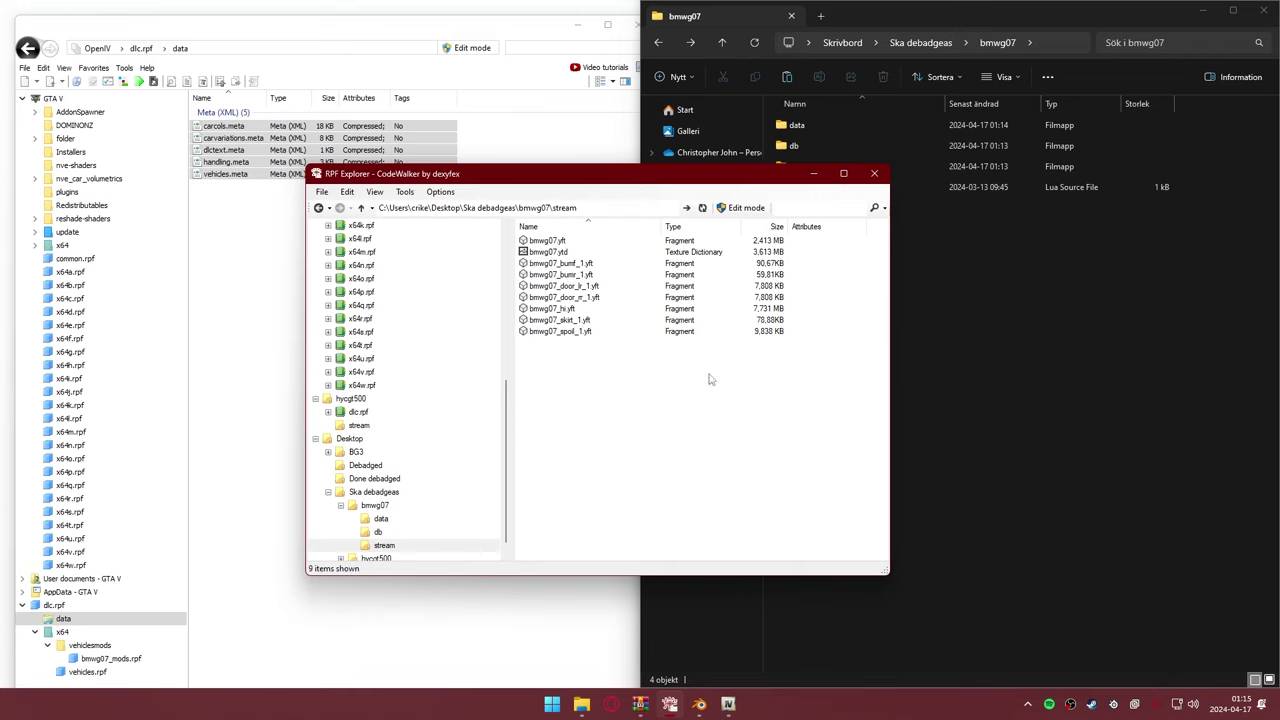
pyautogui.click(563, 243)
pyautogui.click(576, 309)
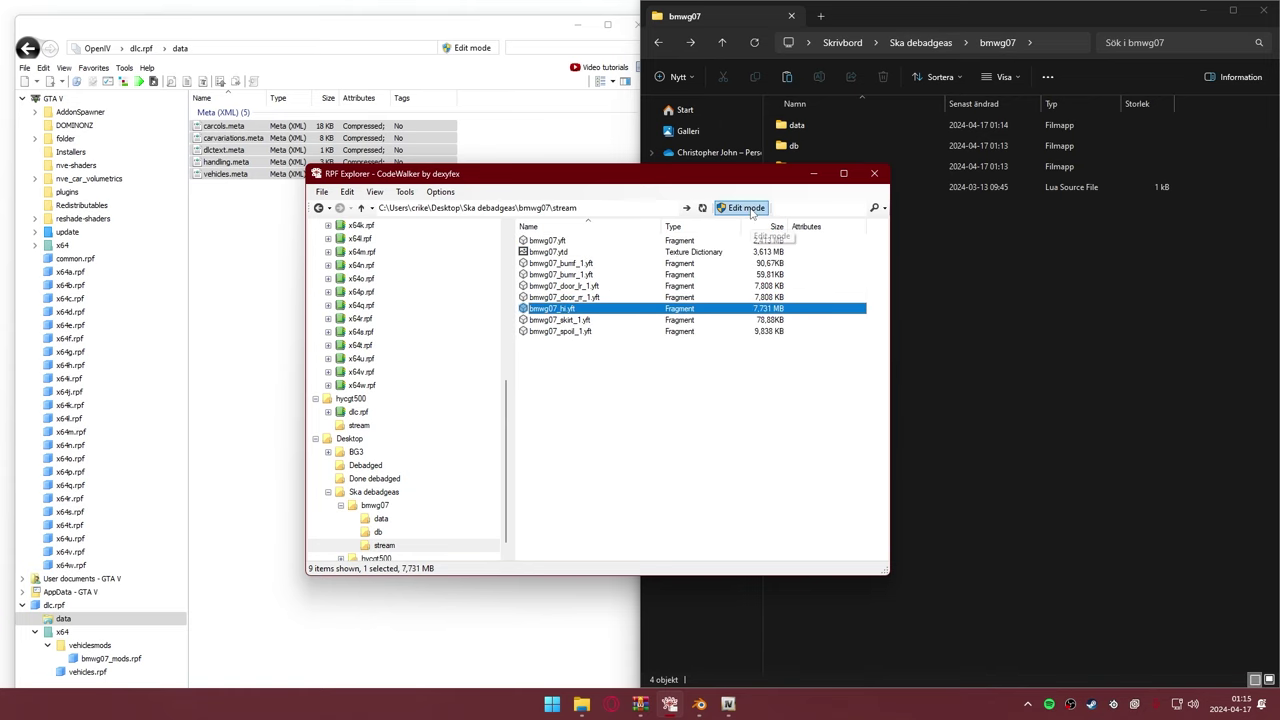
# - Open the empty db folder in File Explorer, then switch CodeWalker into edit mode
pyautogui.click(738, 422)
pyautogui.moveTo(560, 173); pyautogui.dragTo(364, 186)
pyautogui.click(840, 147)
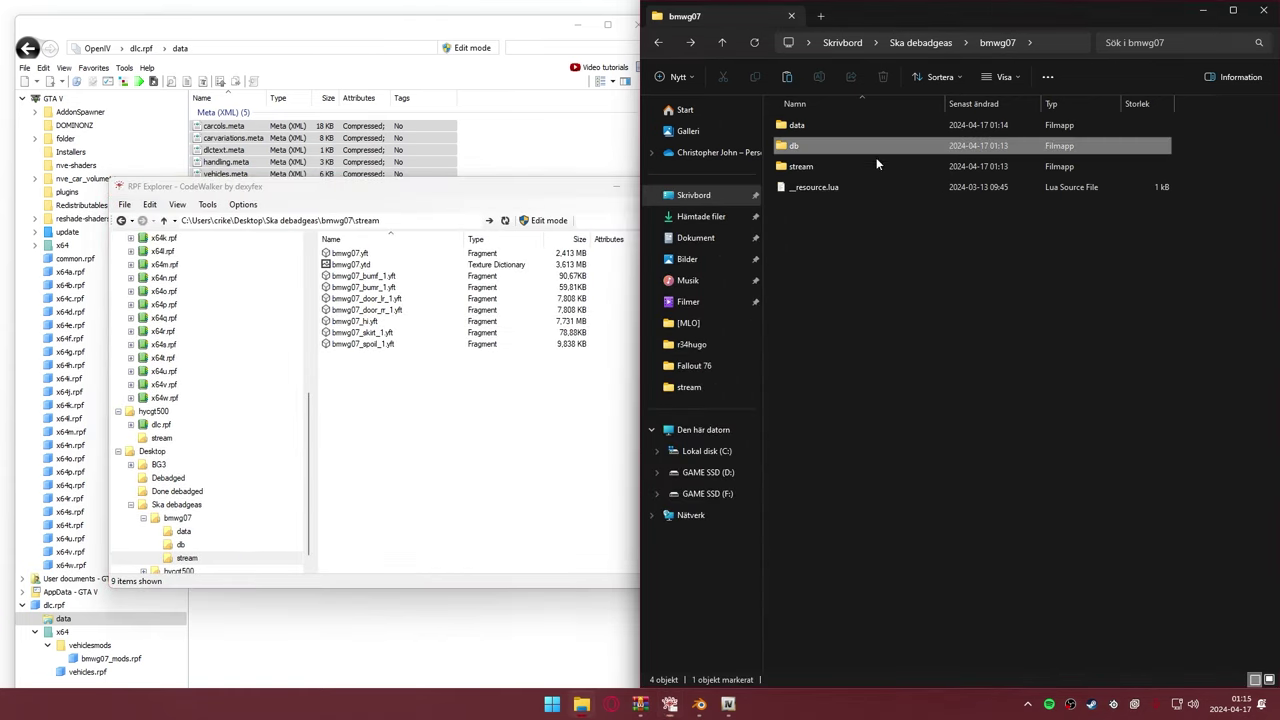
pyautogui.doubleClick(823, 147)
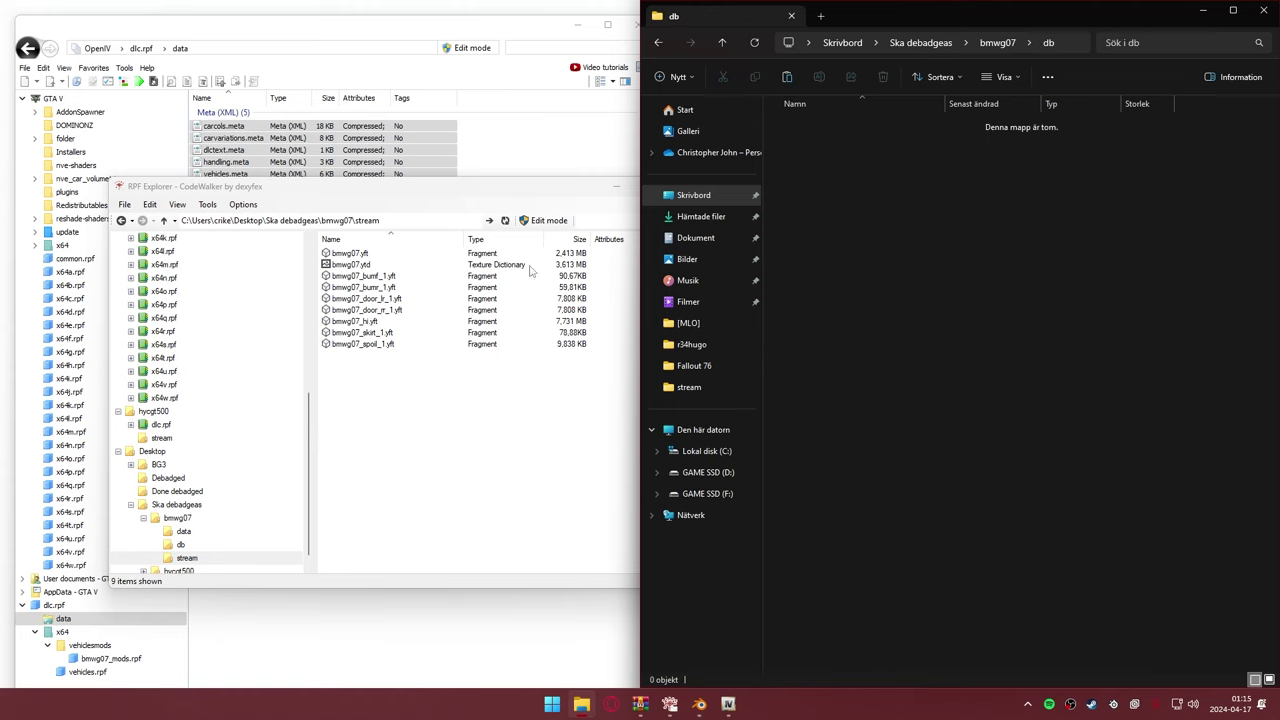
pyautogui.click(490, 204)
pyautogui.click(548, 220)
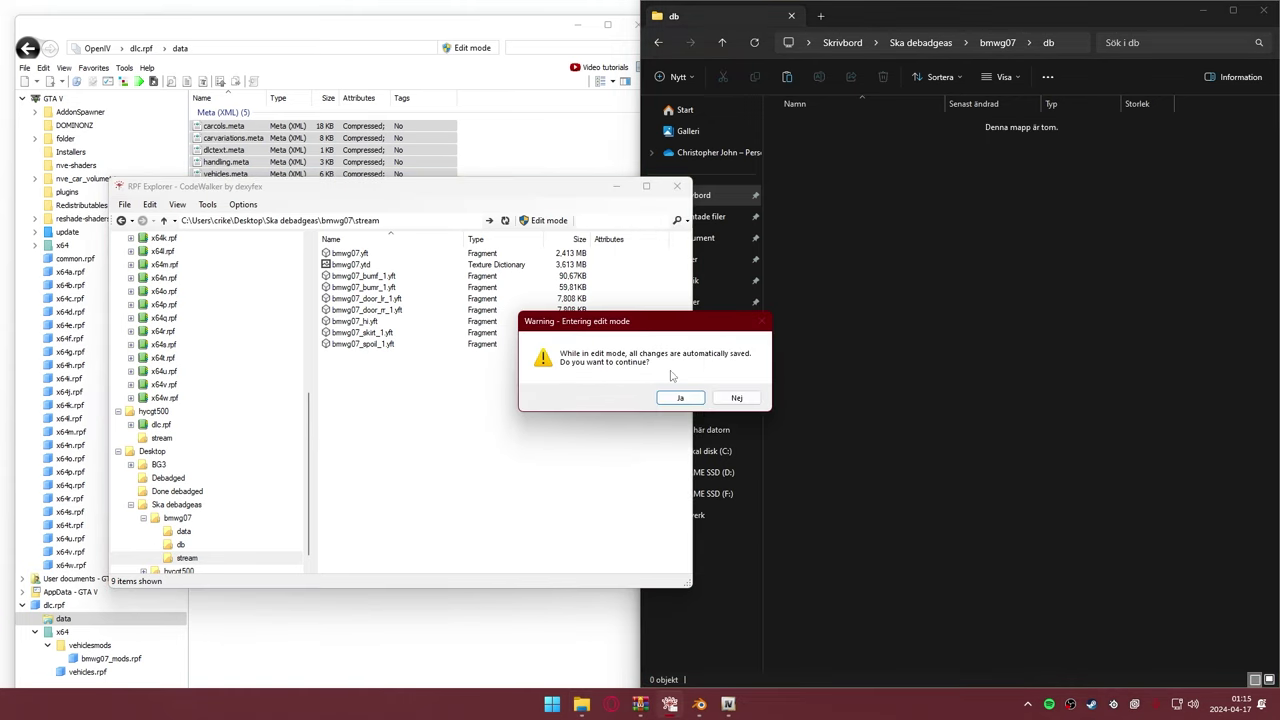
# - Confirm edit mode and export bmwg07.yft as XML into Ska debadgeas/bmwg07/db
pyautogui.click(680, 398)
pyautogui.click(395, 257)
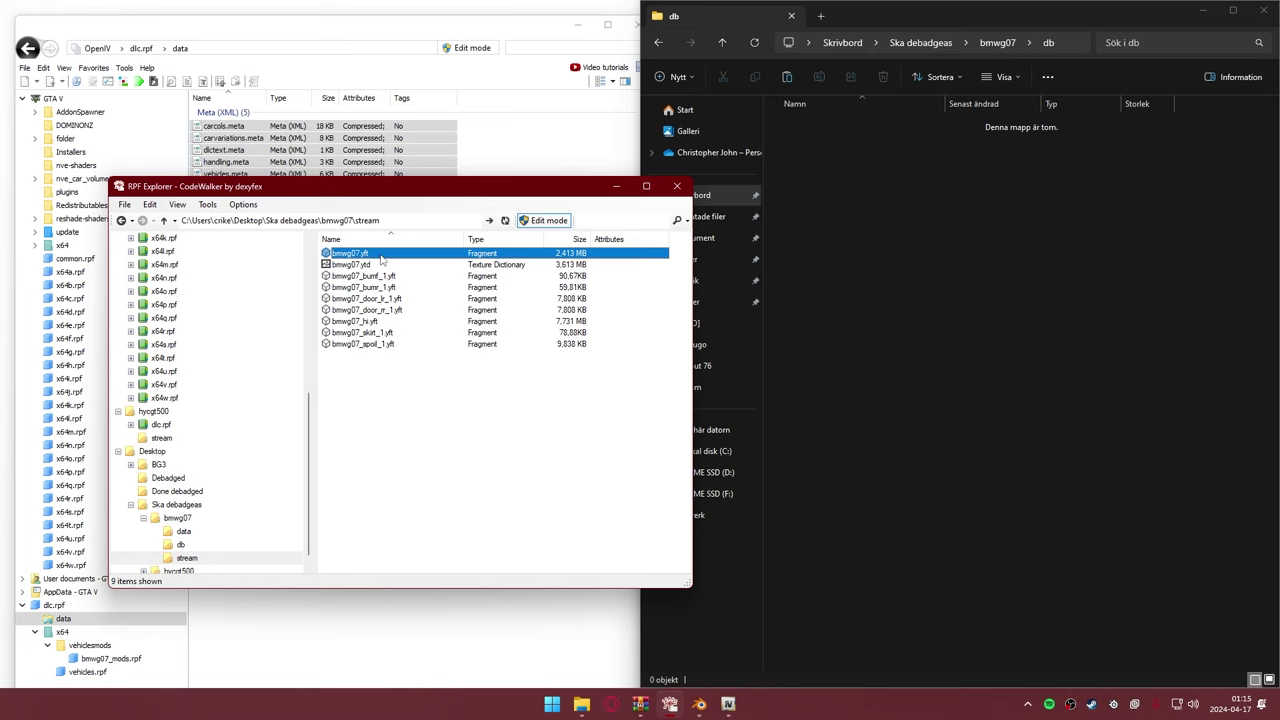
pyautogui.rightClick(396, 255)
pyautogui.click(442, 295)
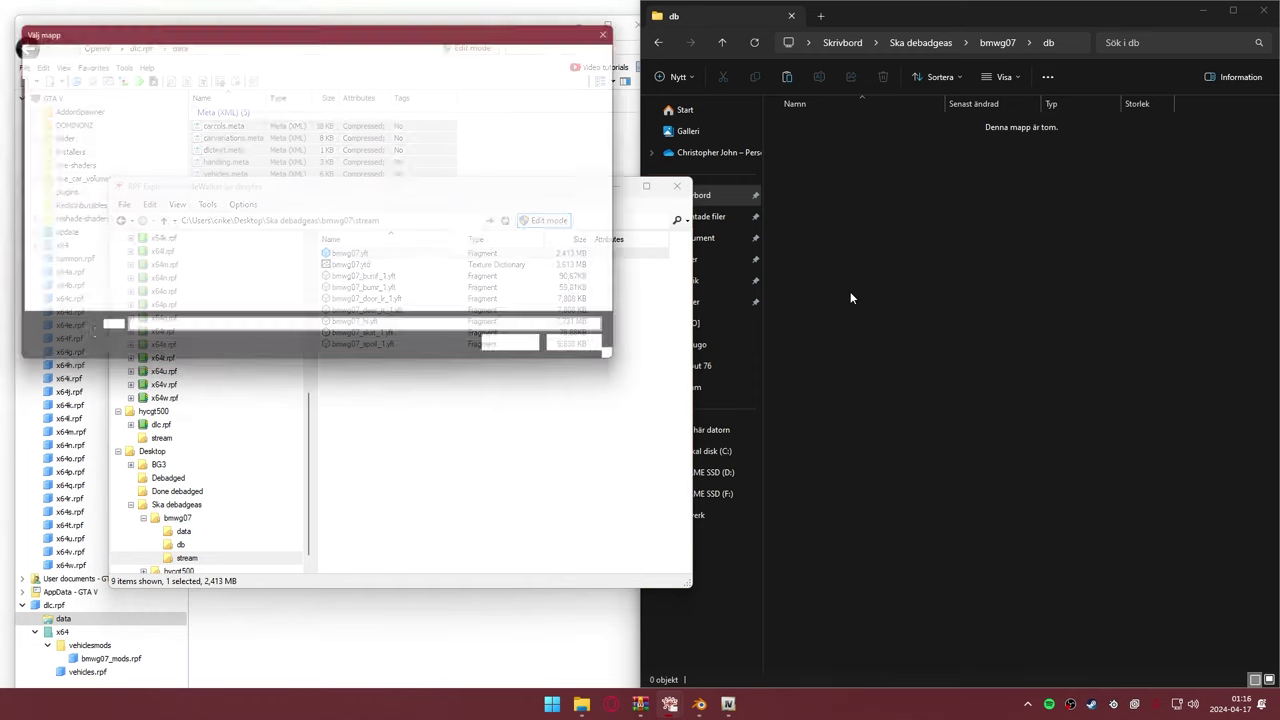
pyautogui.doubleClick(184, 188)
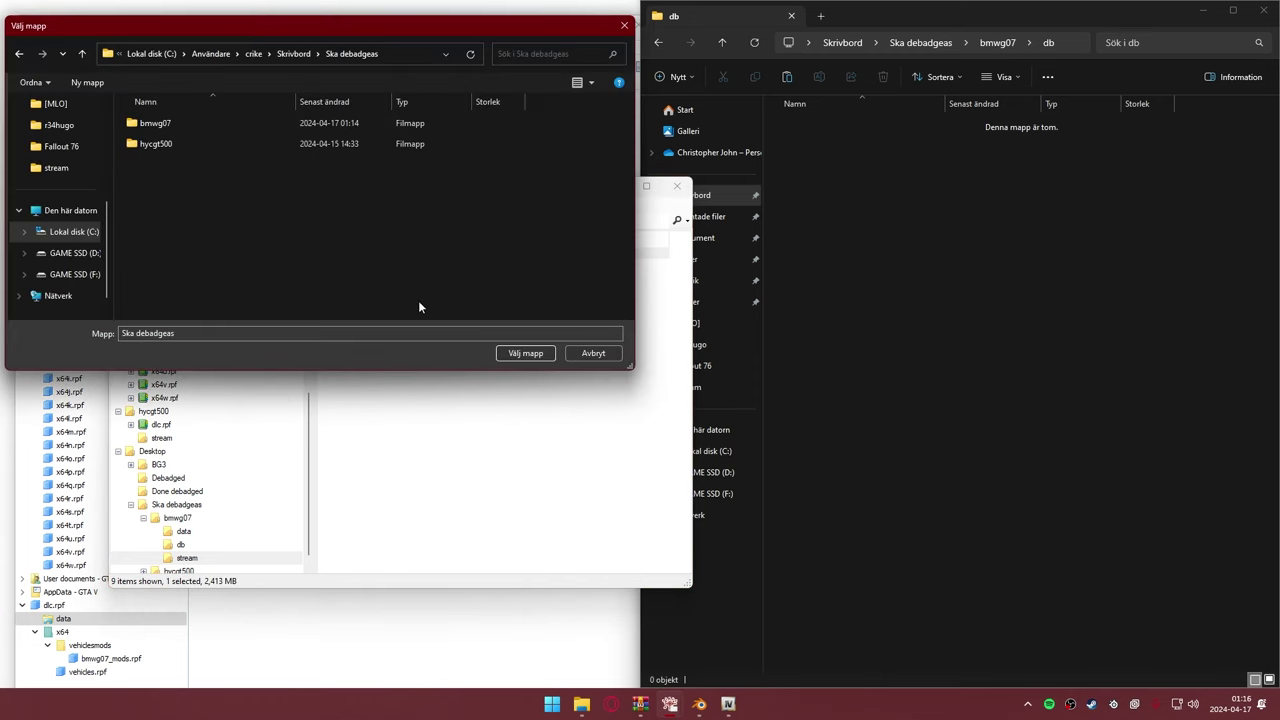
pyautogui.doubleClick(197, 120)
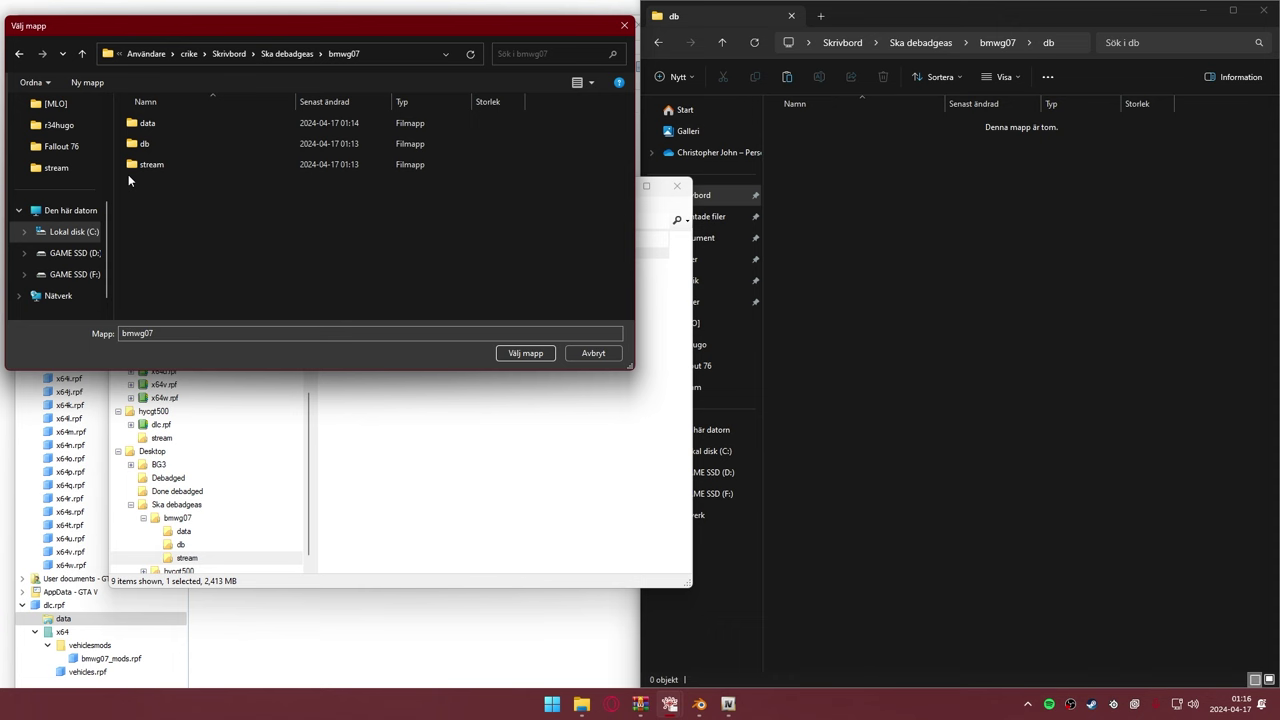
pyautogui.doubleClick(189, 145)
pyautogui.click(526, 353)
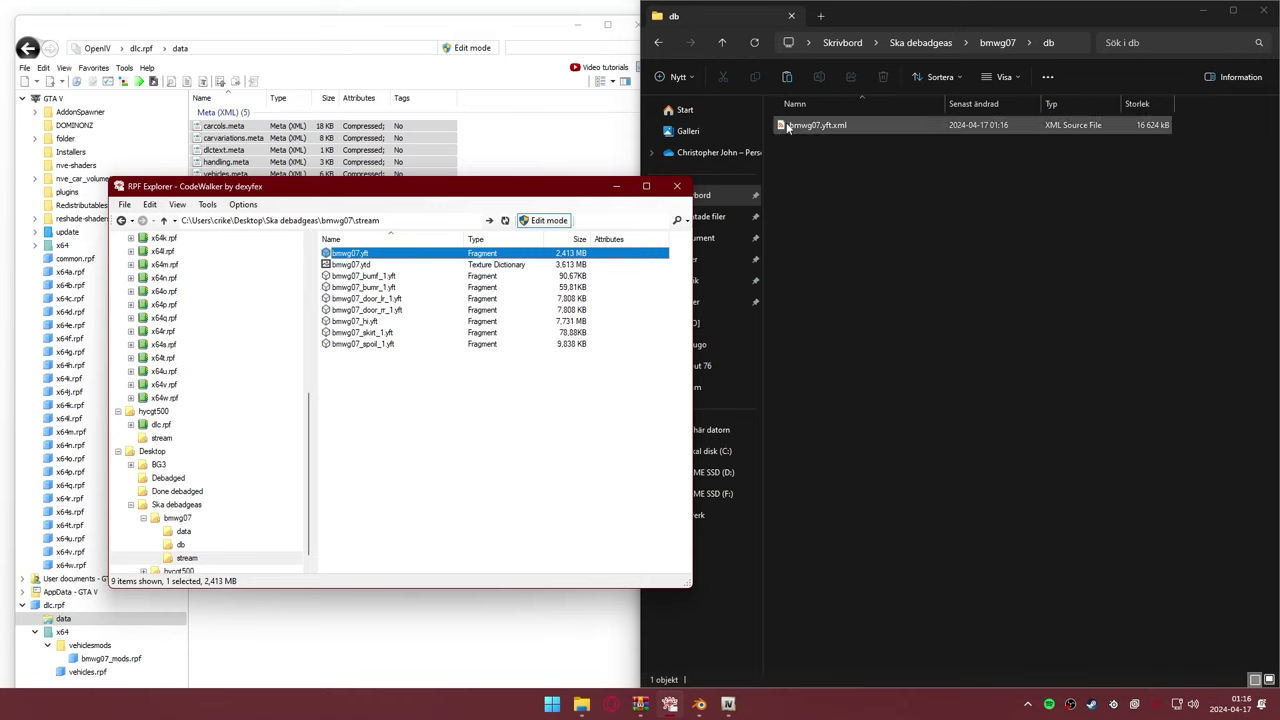
# - Export bmwg07_hi.yft as XML into the same db folder and minimize RPF Explorer
pyautogui.rightClick(389, 321)
pyautogui.click(440, 362)
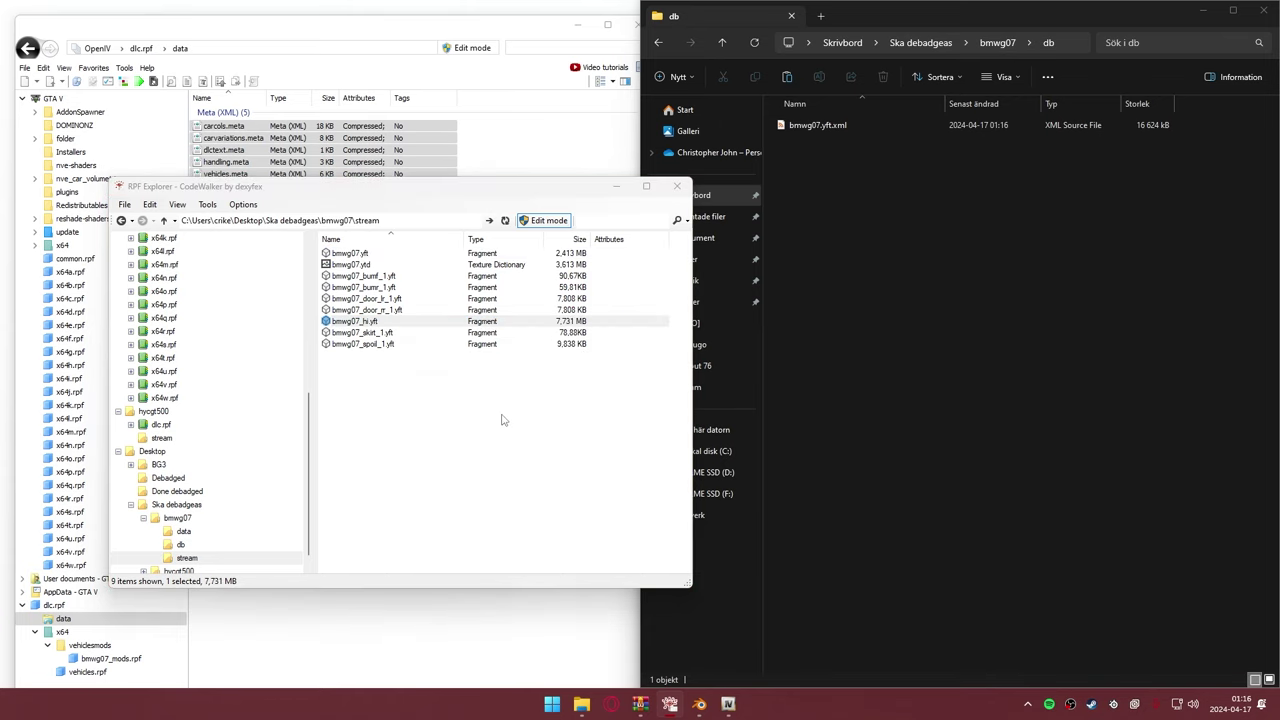
pyautogui.click(525, 353)
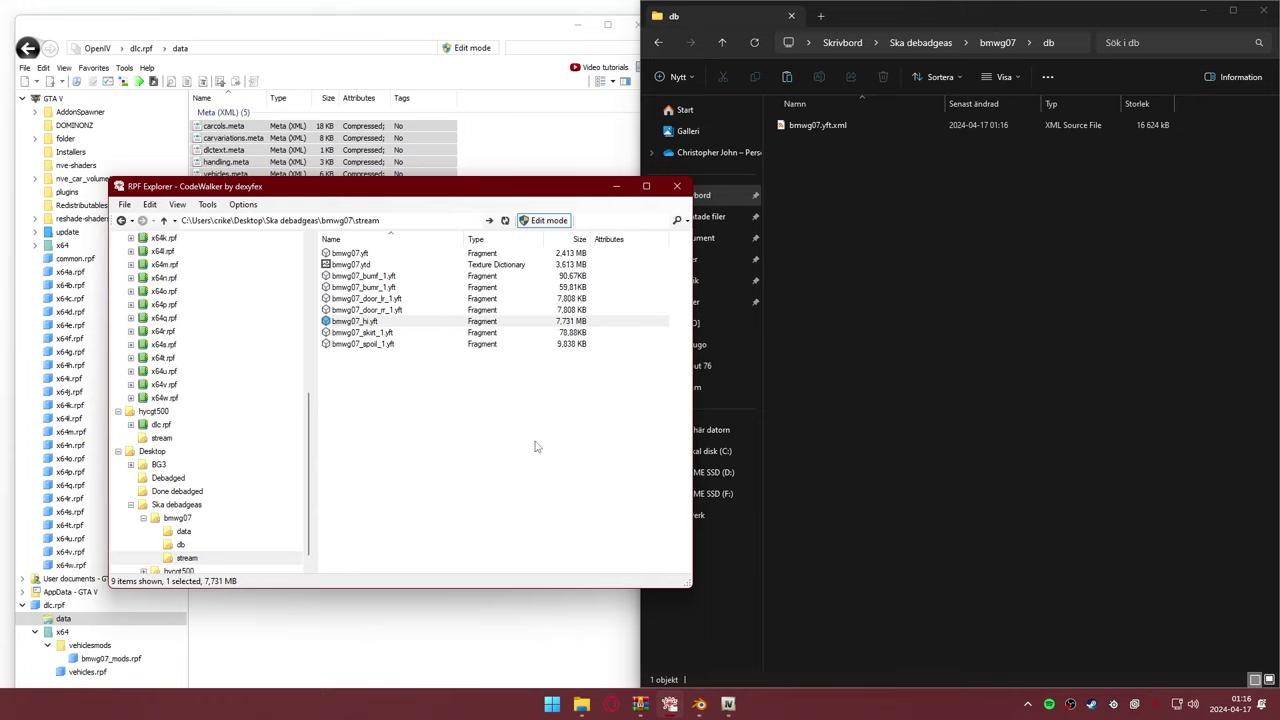
pyautogui.click(420, 404)
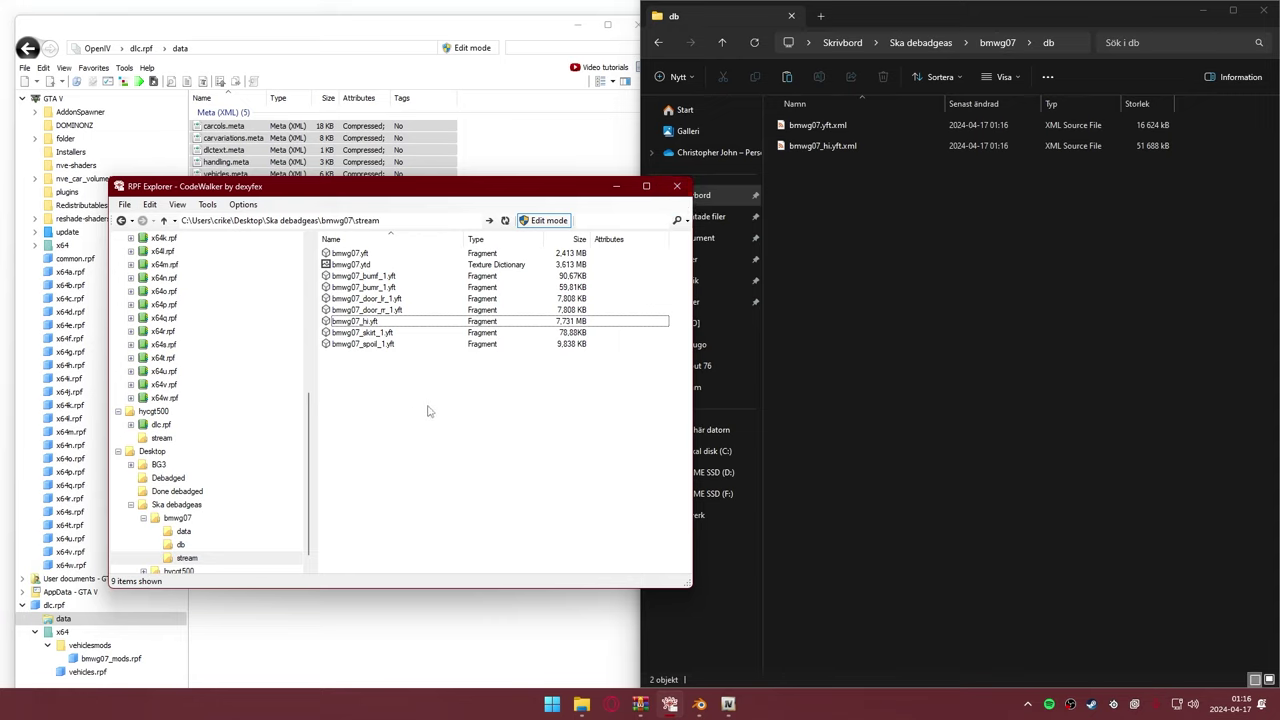
pyautogui.click(614, 187)
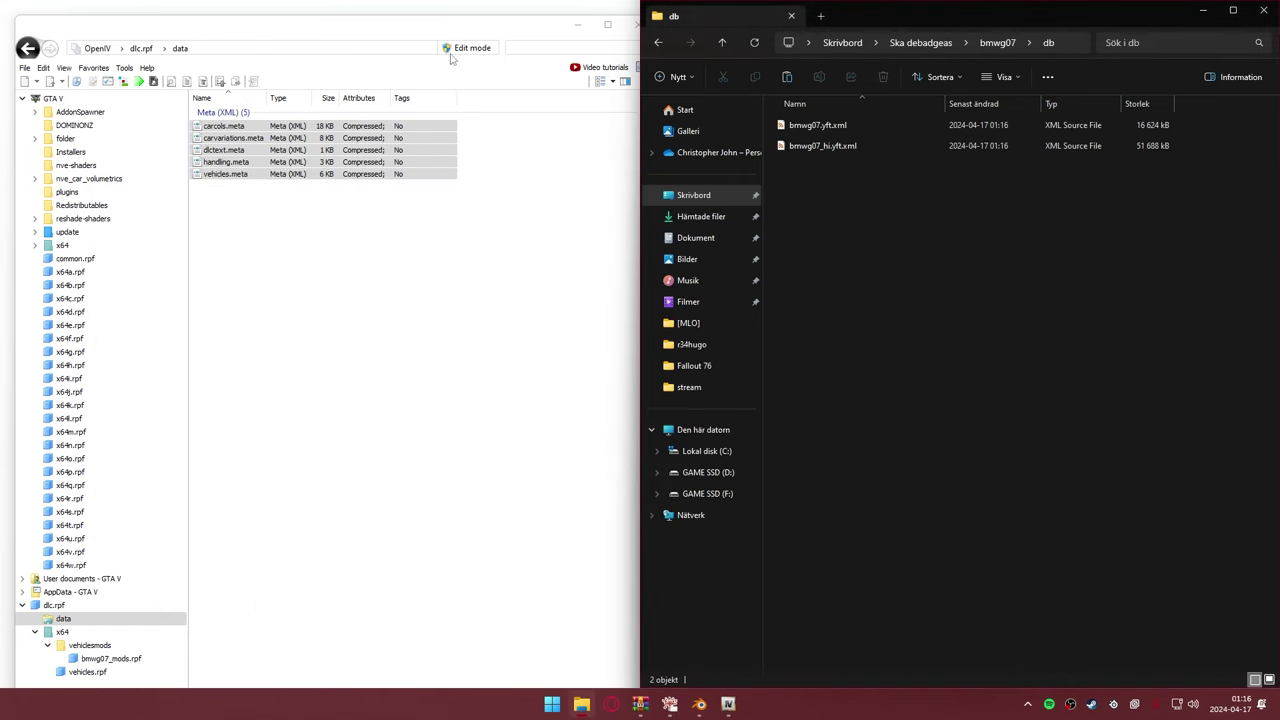
# - Close OpenIV and the RAR archive, minimize the db folder, and return to Blender
pyautogui.click(503, 214)
pyautogui.click(634, 25)
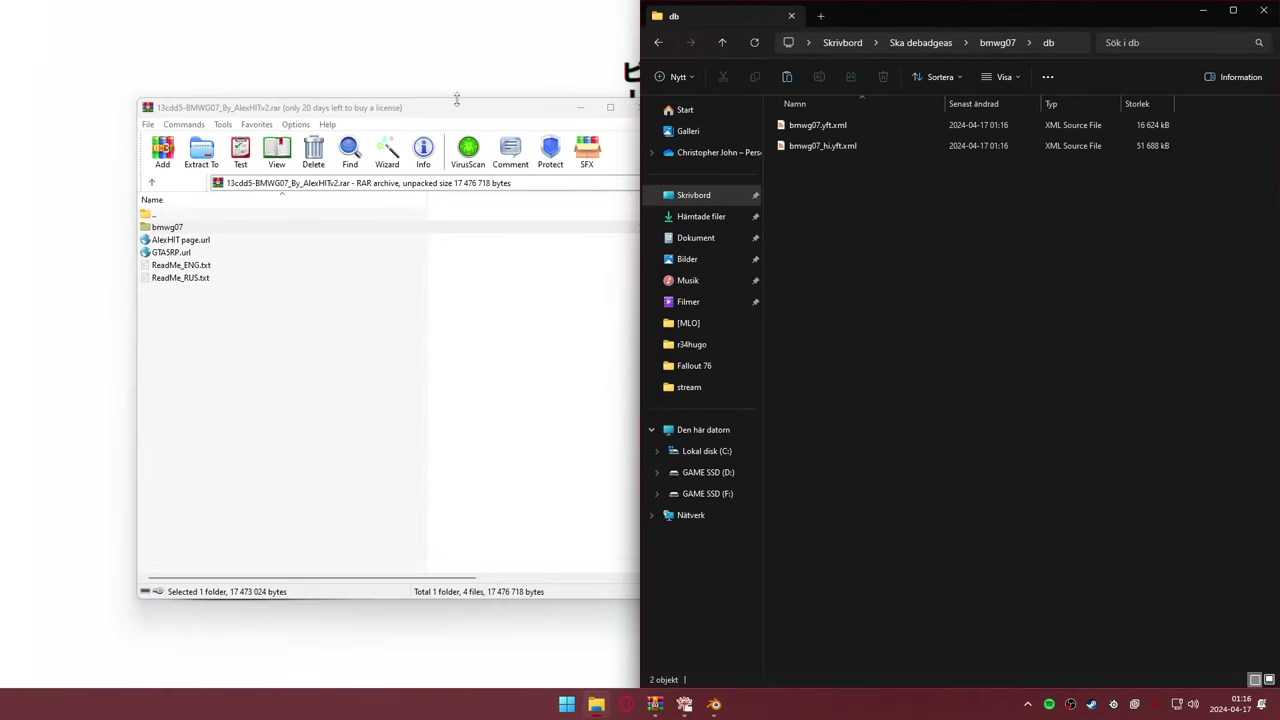
pyautogui.click(503, 113)
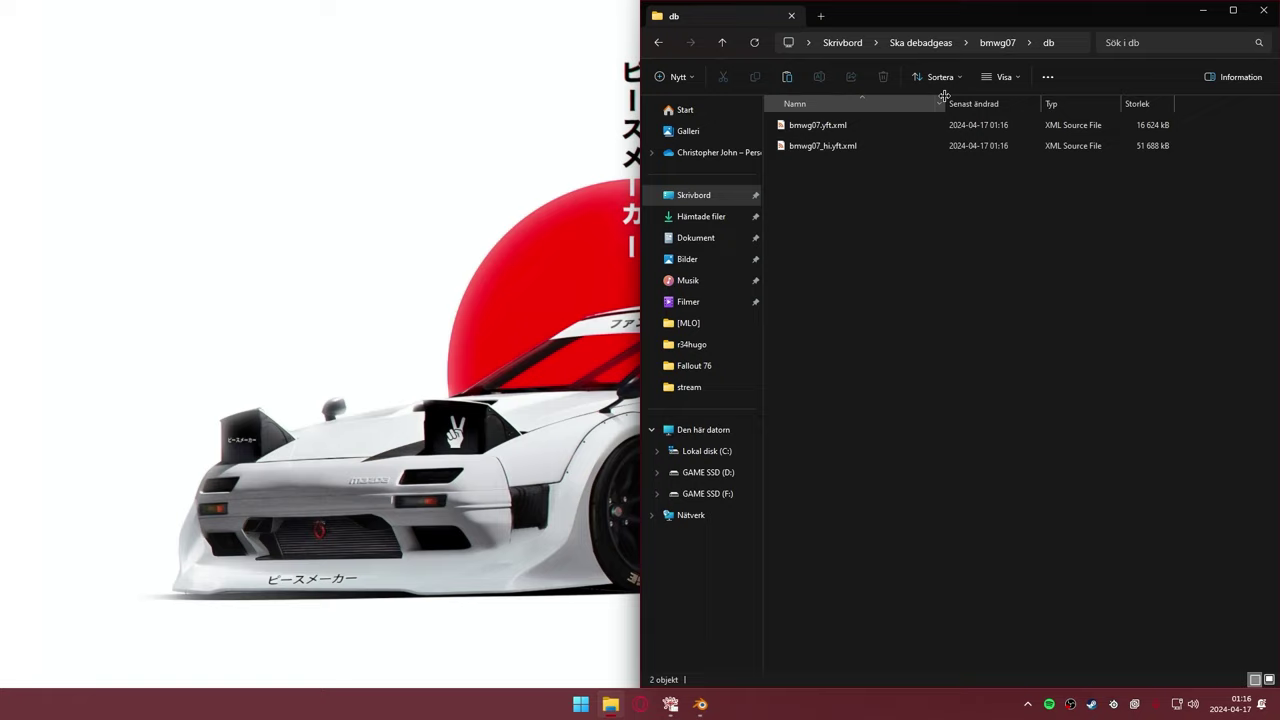
pyautogui.moveTo(1060, 24)
pyautogui.mouseDown()
pyautogui.moveTo(617, 60)
pyautogui.moveTo(690, 58)
pyautogui.mouseUp()
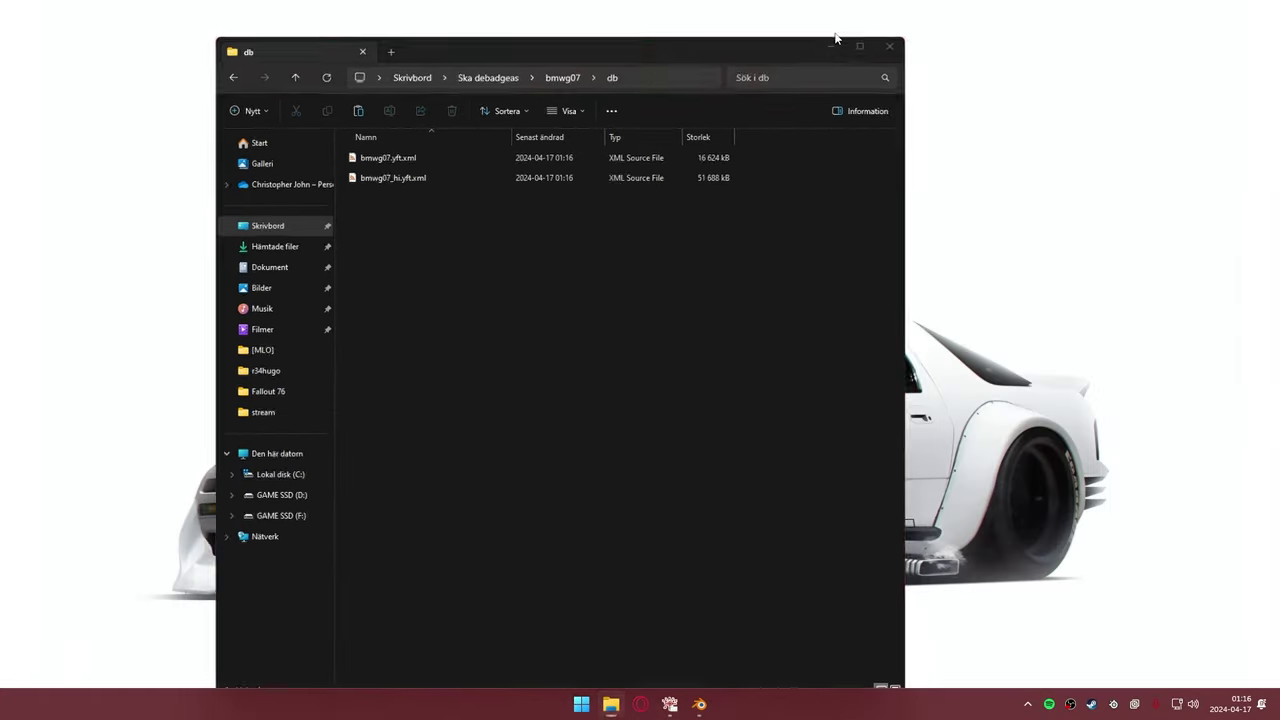
pyautogui.click(611, 704)
pyautogui.moveTo(699, 704)
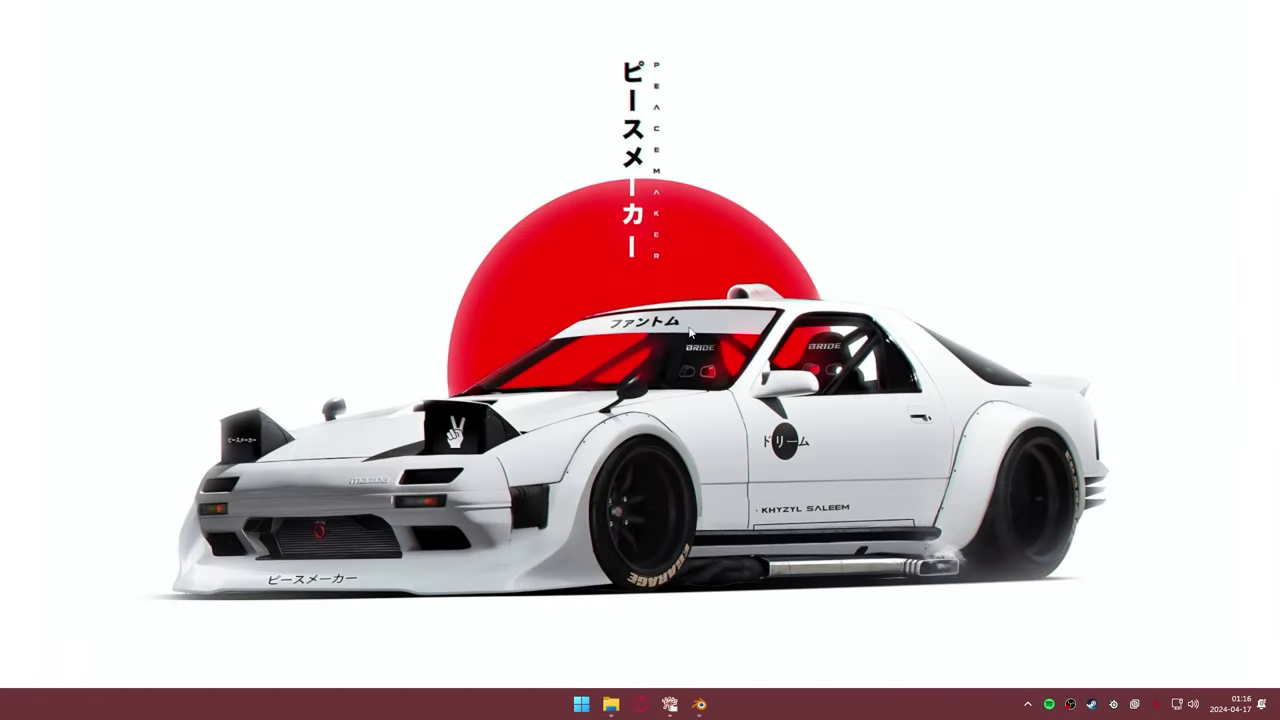
pyautogui.click(699, 704)
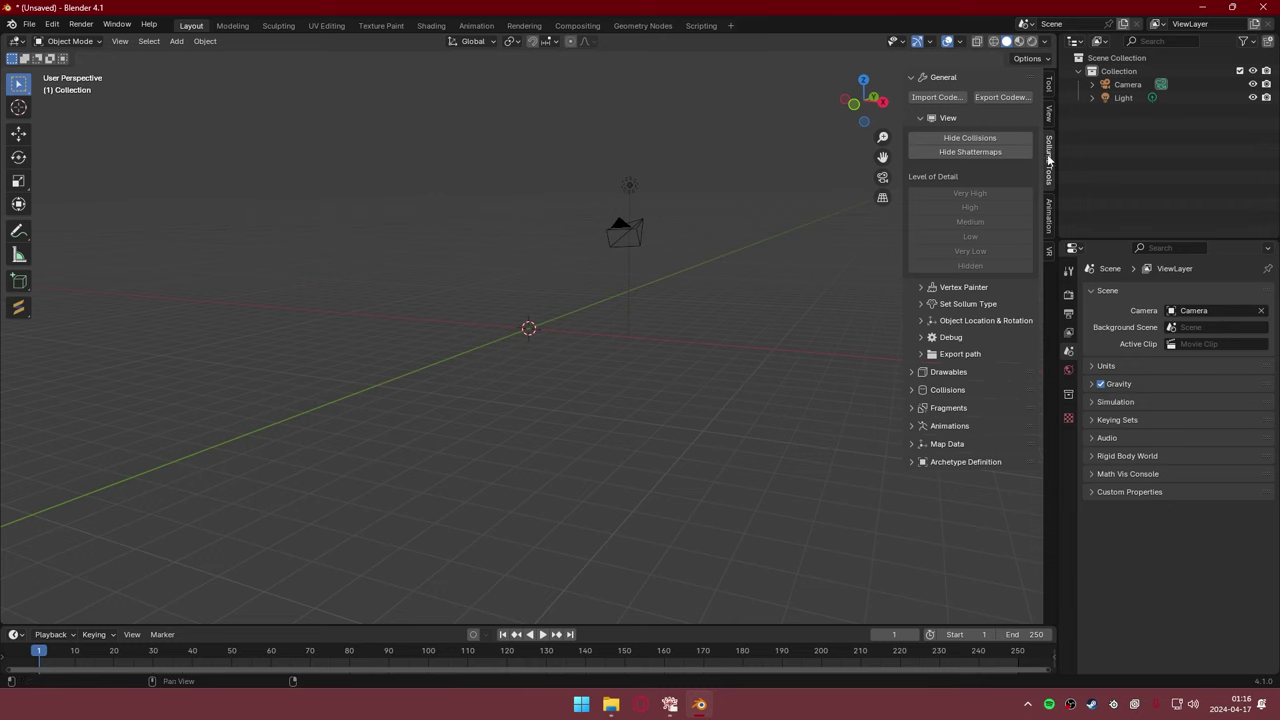
# - Open Edit > Preferences, centre the window, and show the Add-ons page
pyautogui.click(35, 27)
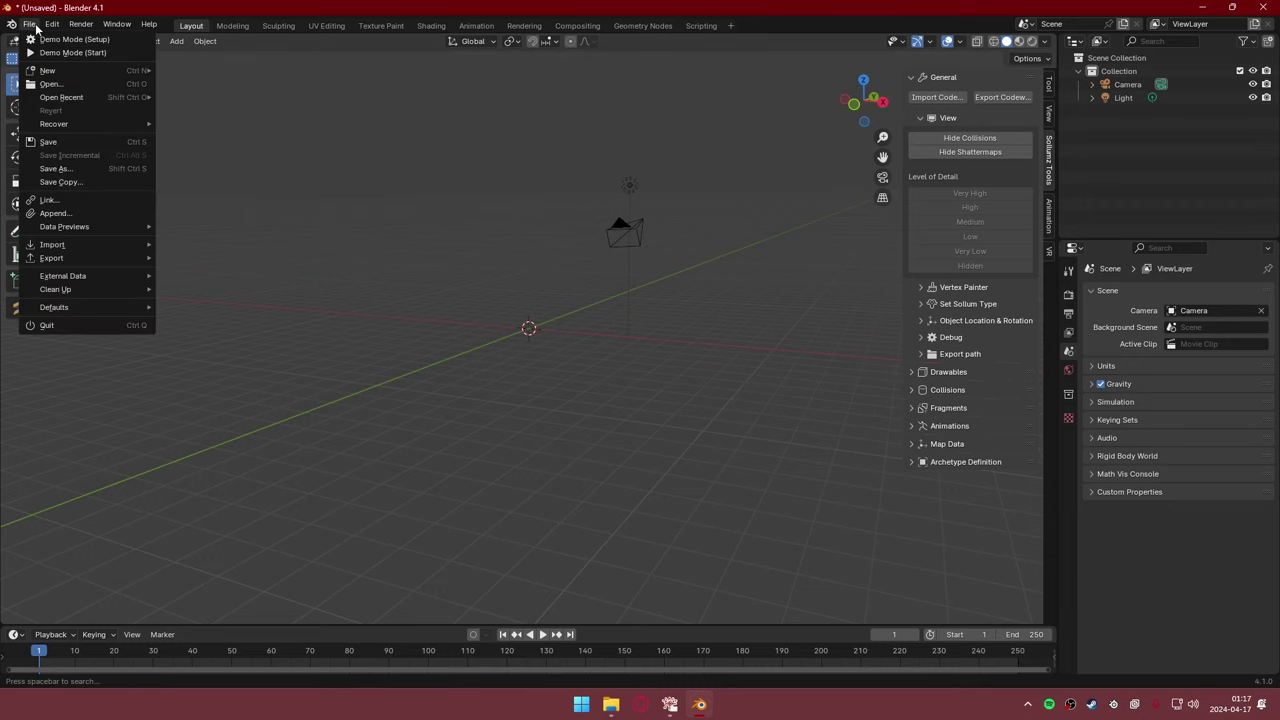
pyautogui.click(33, 27)
pyautogui.click(33, 27)
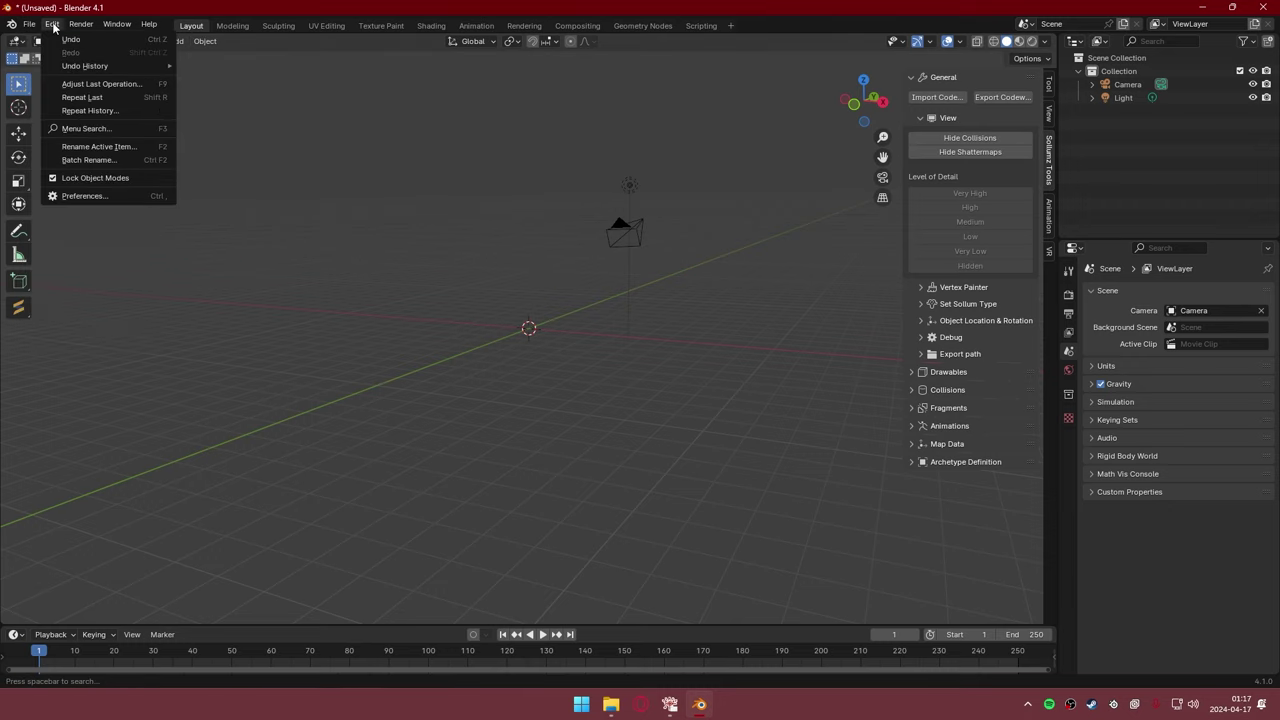
pyautogui.click(95, 195)
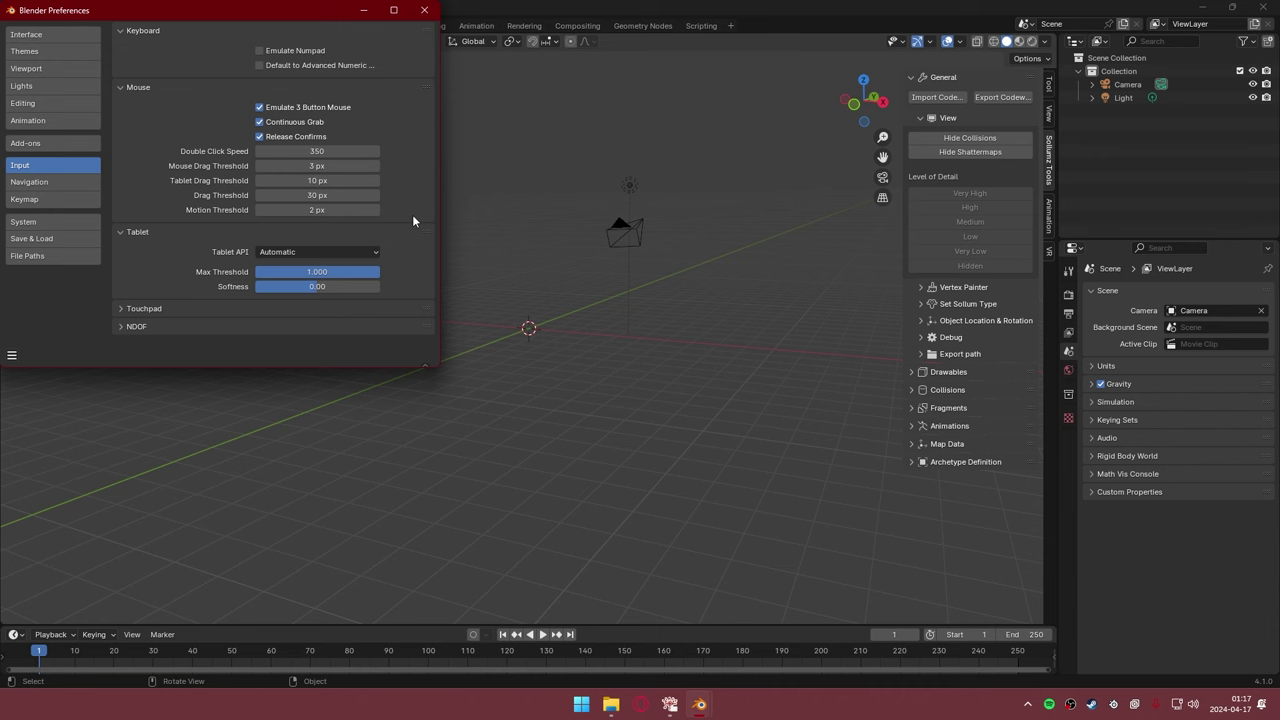
pyautogui.moveTo(232, 12); pyautogui.dragTo(461, 147)
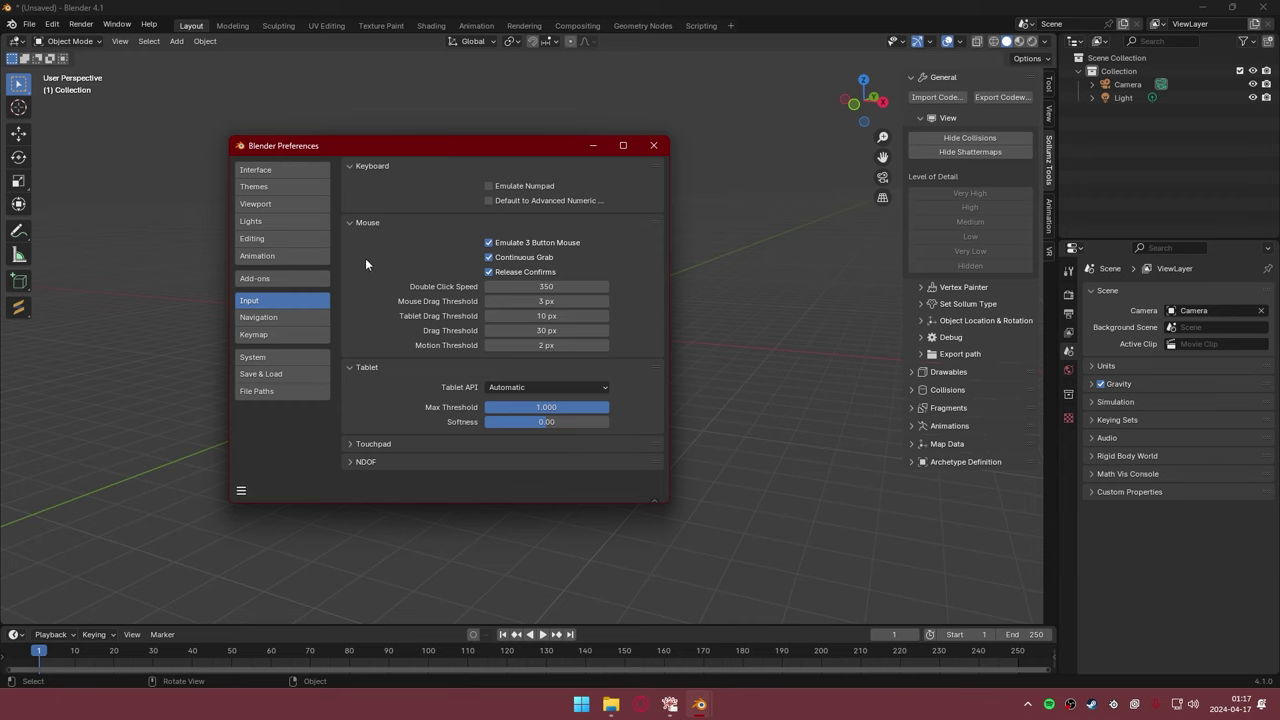
pyautogui.click(291, 280)
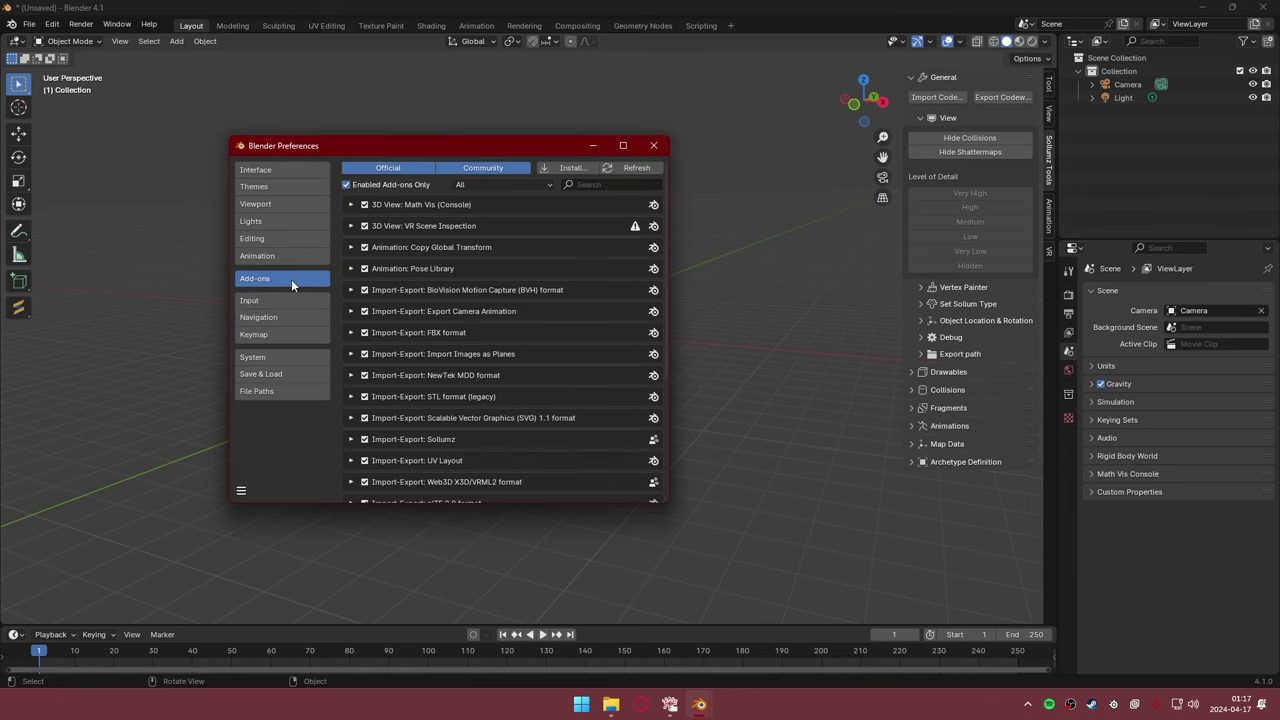
# - Start an add-on install and search Desktop, Downloads, Music and Documents for the zip
pyautogui.click(563, 168)
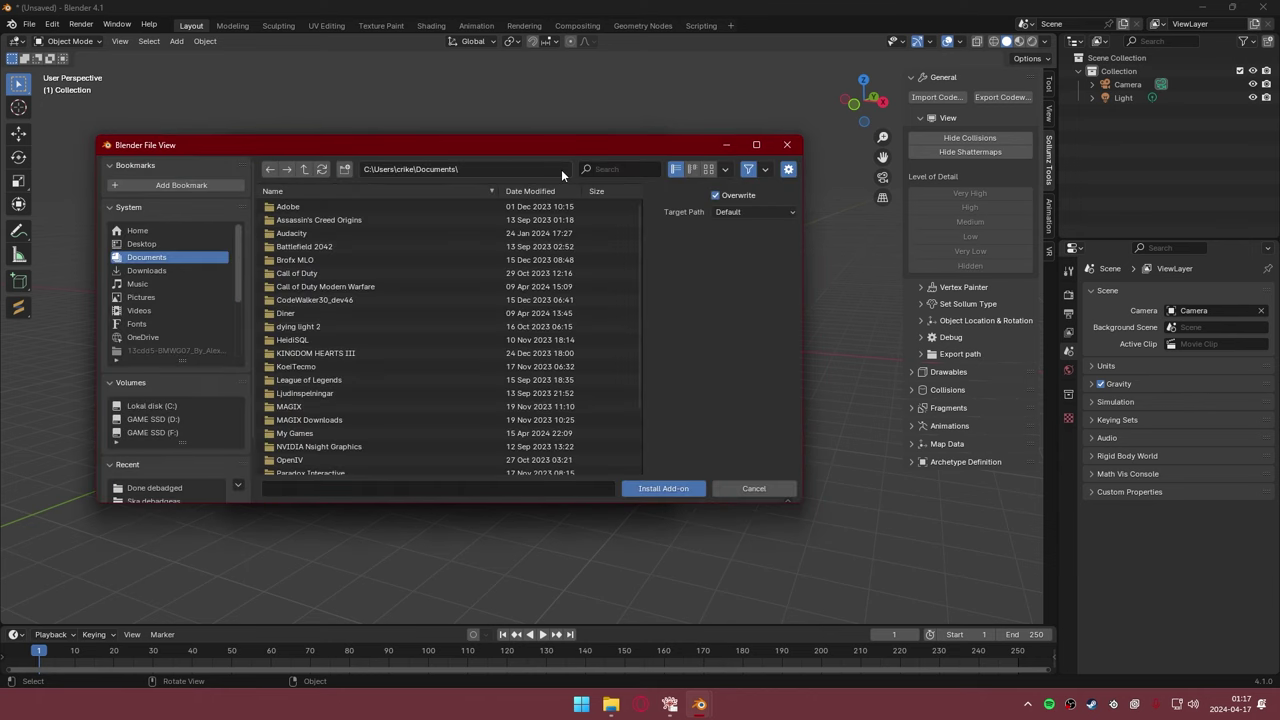
pyautogui.click(152, 245)
pyautogui.click(148, 270)
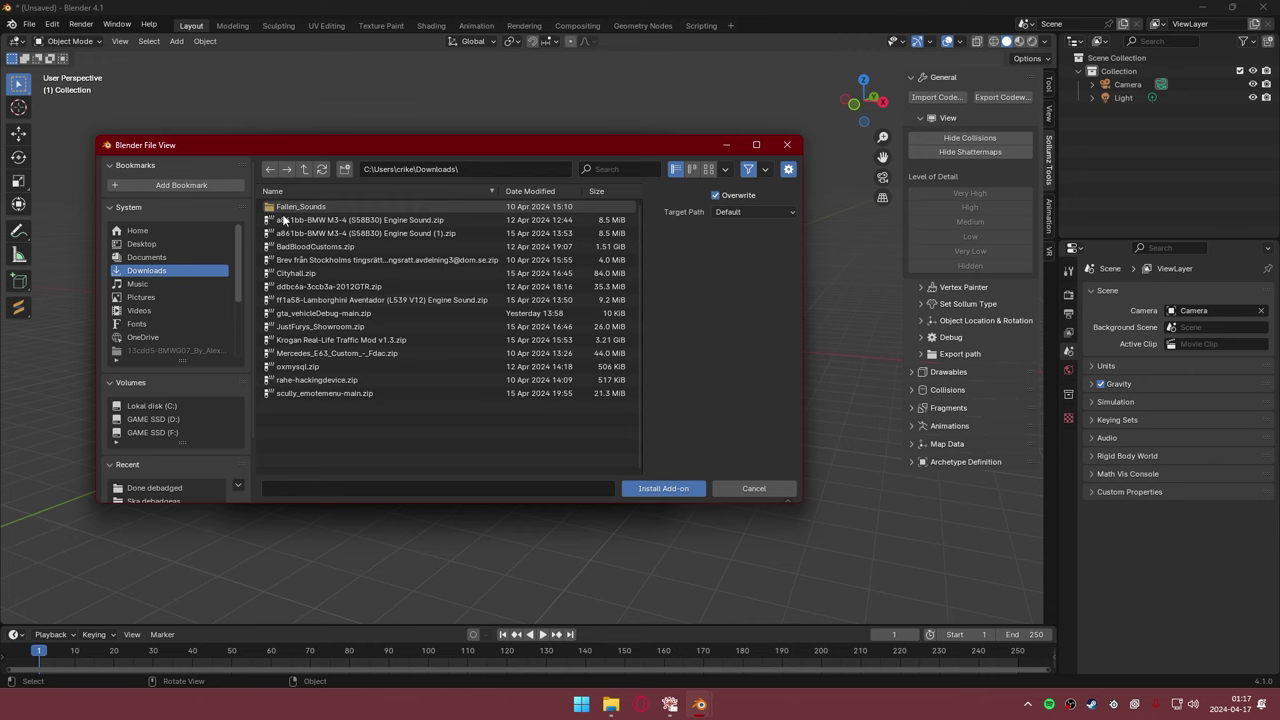
pyautogui.click(145, 285)
pyautogui.click(195, 270)
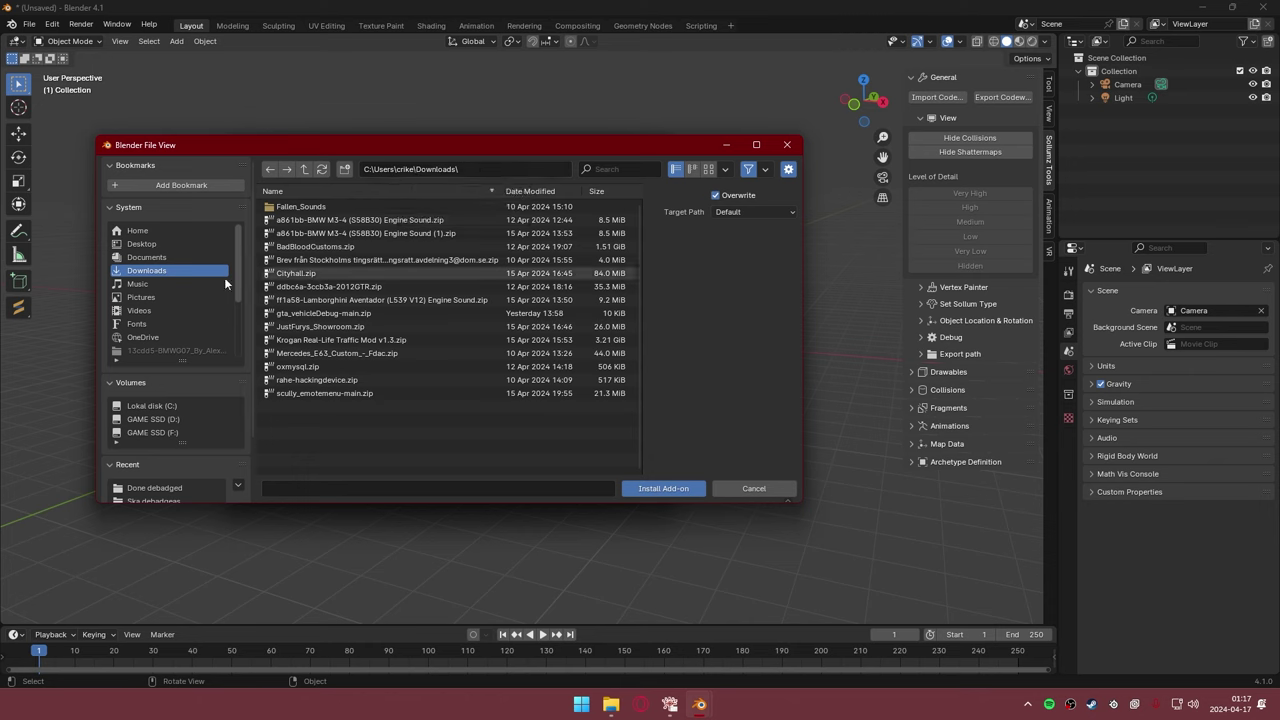
pyautogui.click(168, 258)
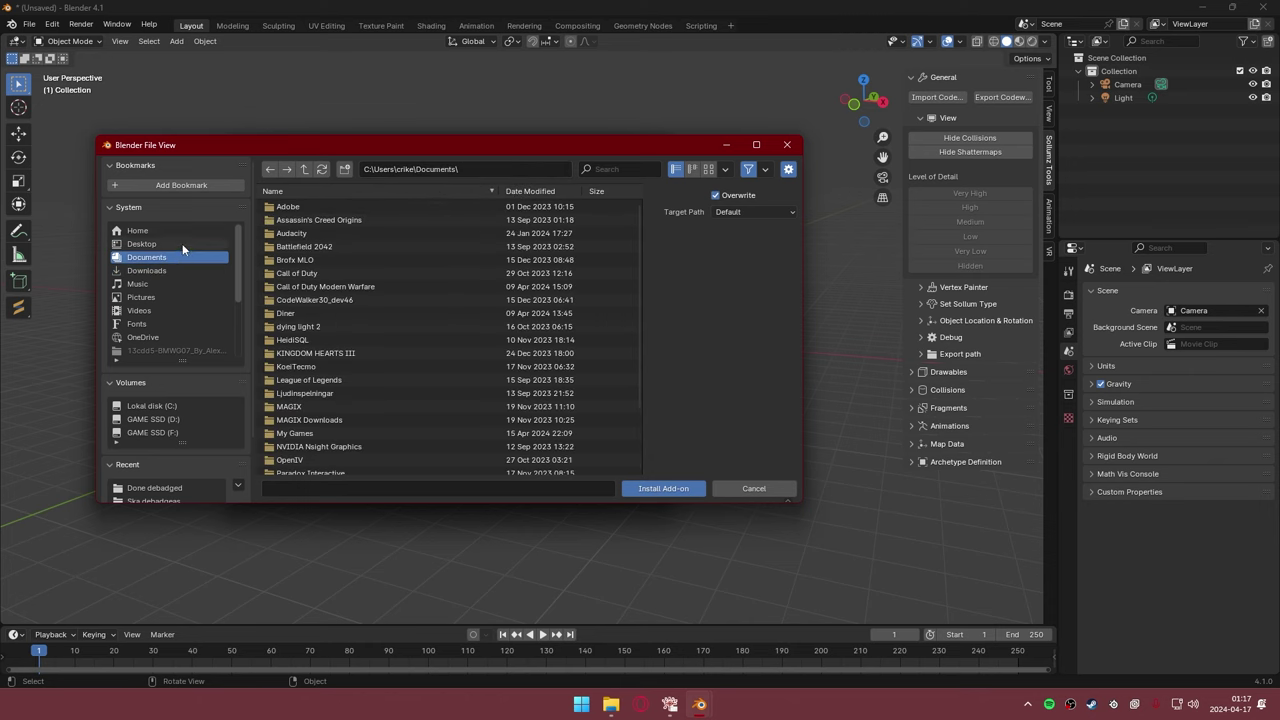
pyautogui.scroll(-2, 206, 280)
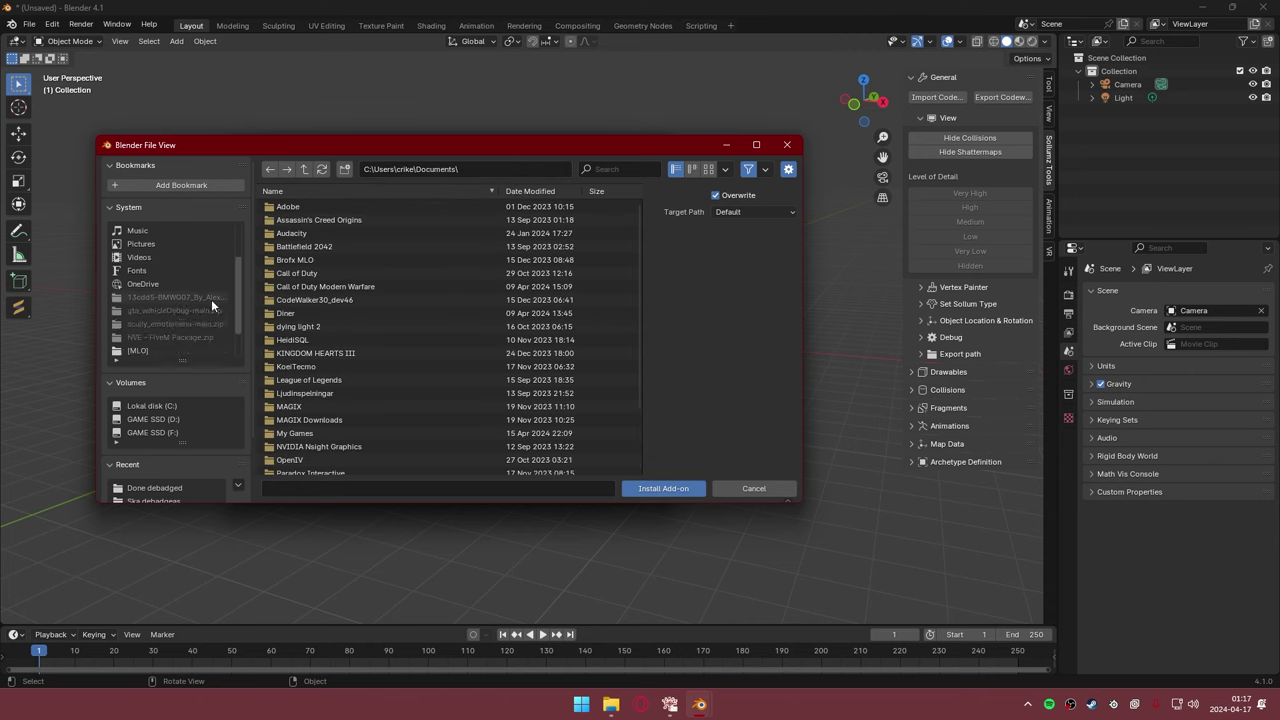
pyautogui.scroll(-2, 211, 299)
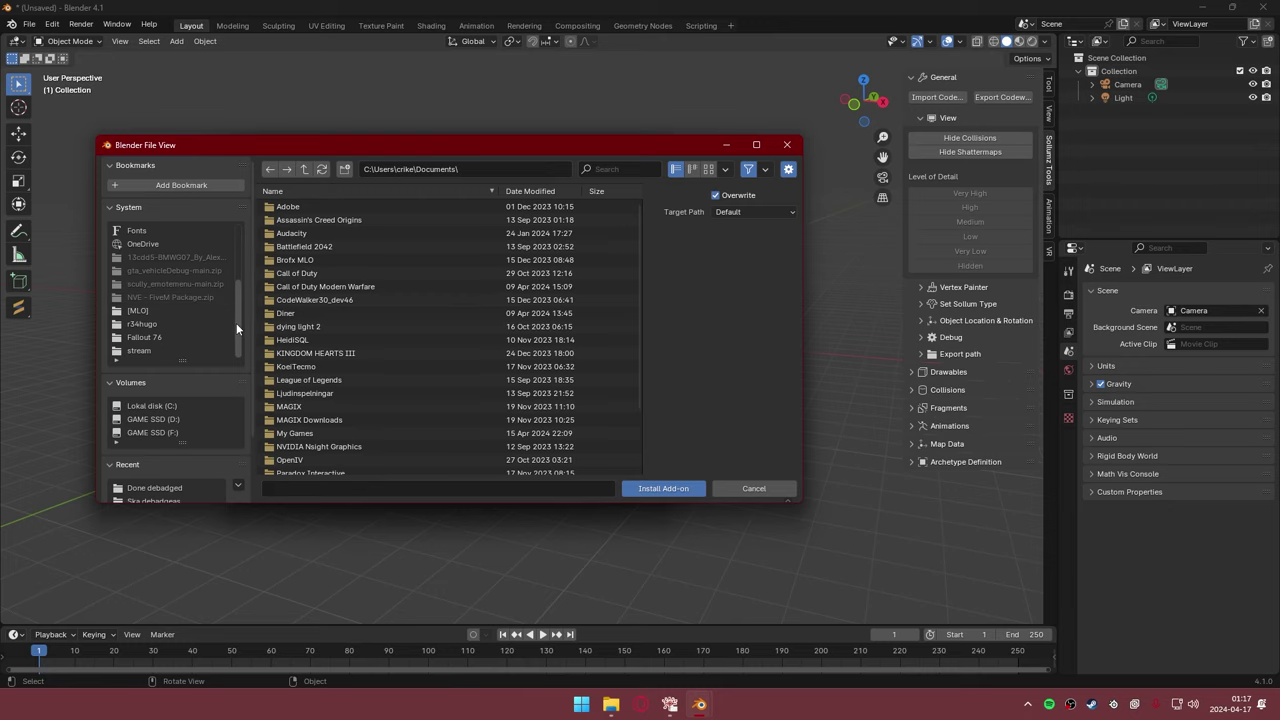
pyautogui.moveTo(236, 321); pyautogui.dragTo(237, 236)
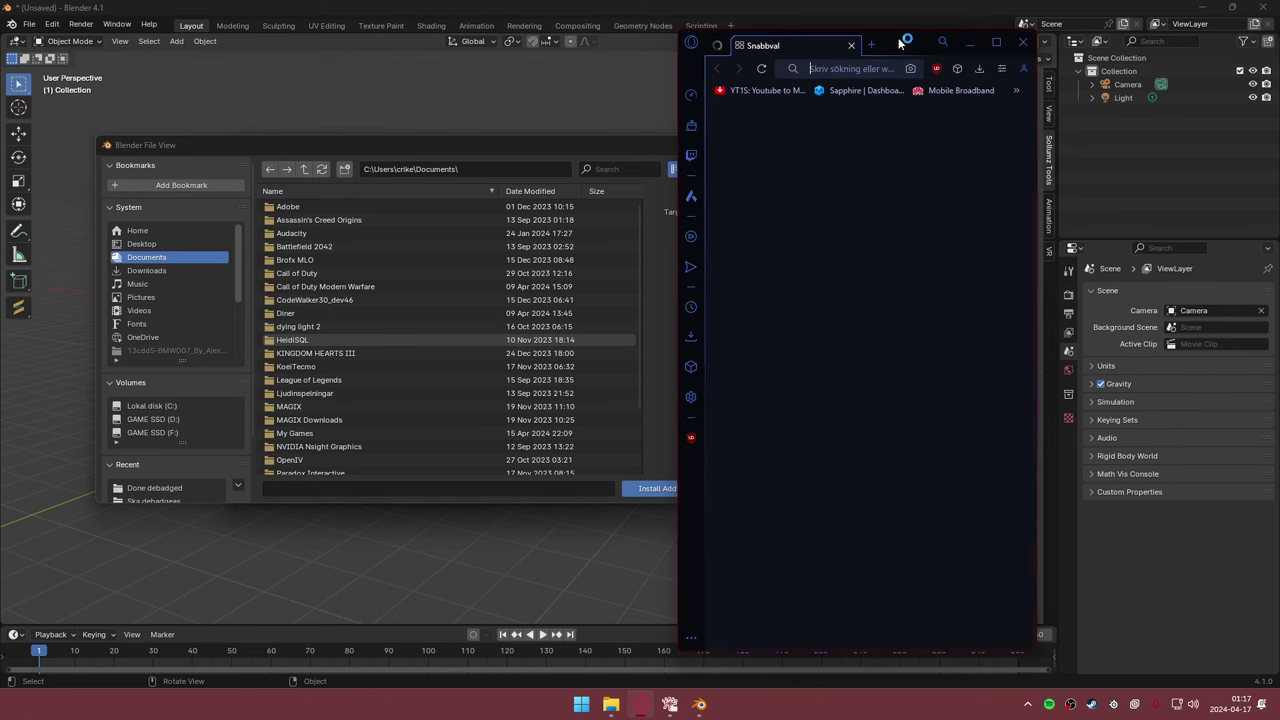
# - Maximize Opera GX, search 'sollumz', and open the Sollumz GitHub repository
pyautogui.moveTo(899, 43); pyautogui.dragTo(756, 47)
pyautogui.doubleClick(756, 47)
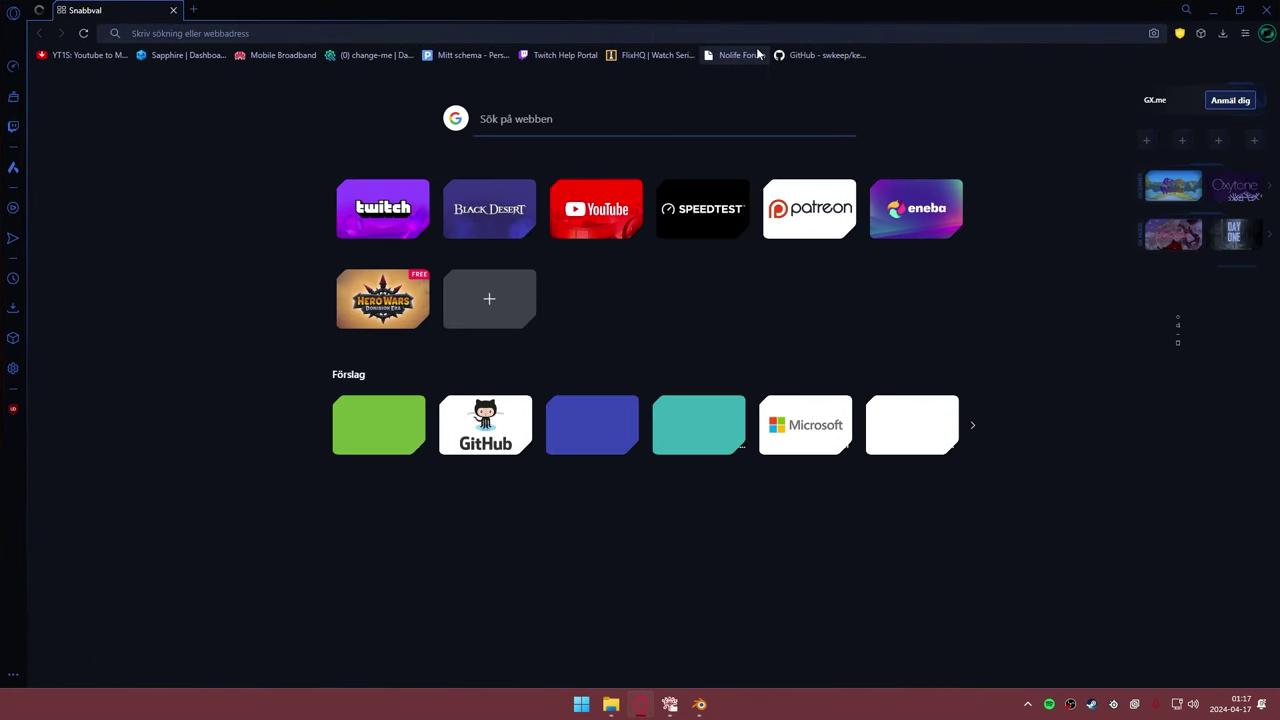
pyautogui.write('sollumz')
pyautogui.press('Return')
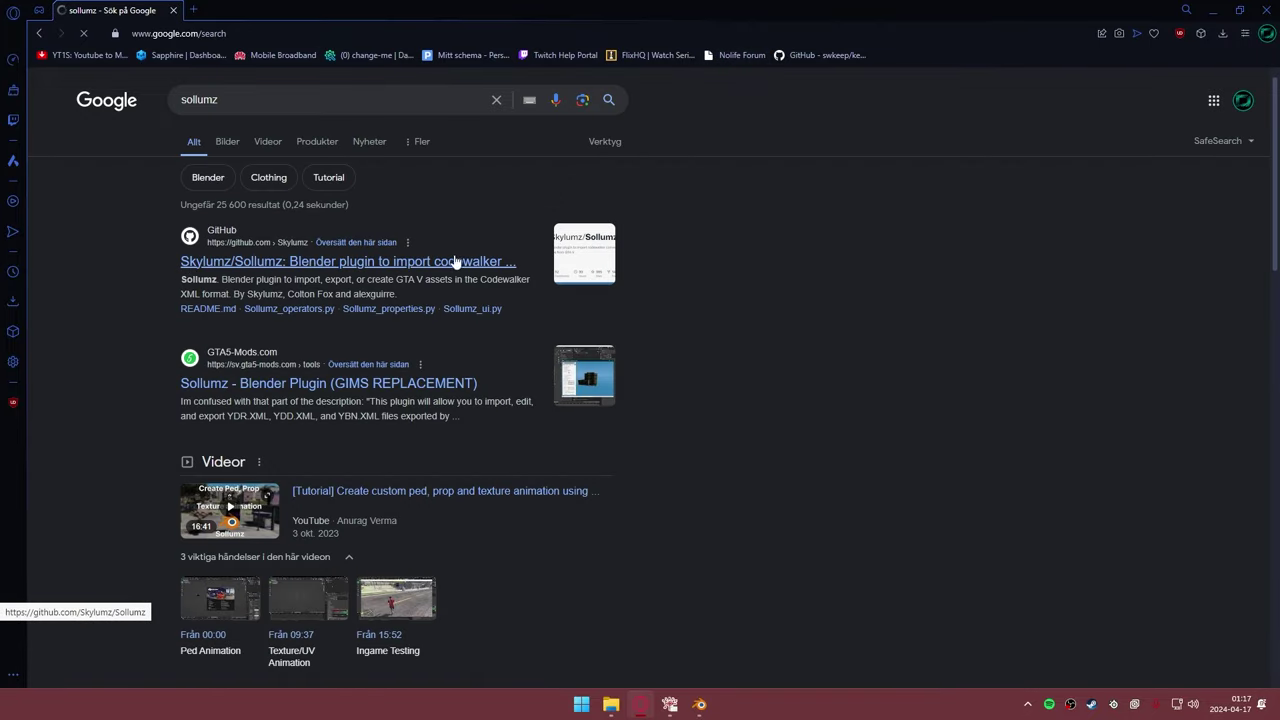
pyautogui.click(313, 264)
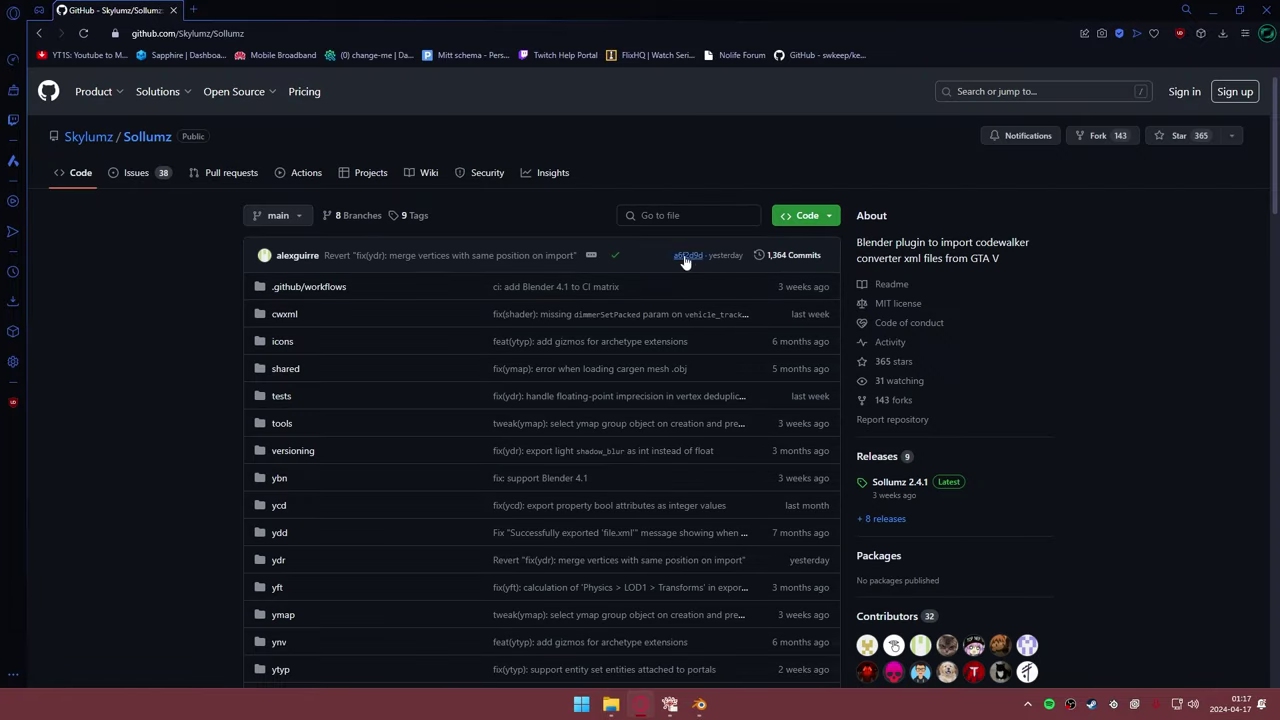
# - Download Sollumz.zip from the latest 2.4.1 release and show it in Downloads
pyautogui.click(807, 215)
pyautogui.click(990, 187)
pyautogui.scroll(-10, 744, 267)
pyautogui.scroll(-10, 744, 267)
pyautogui.scroll(-8, 740, 270)
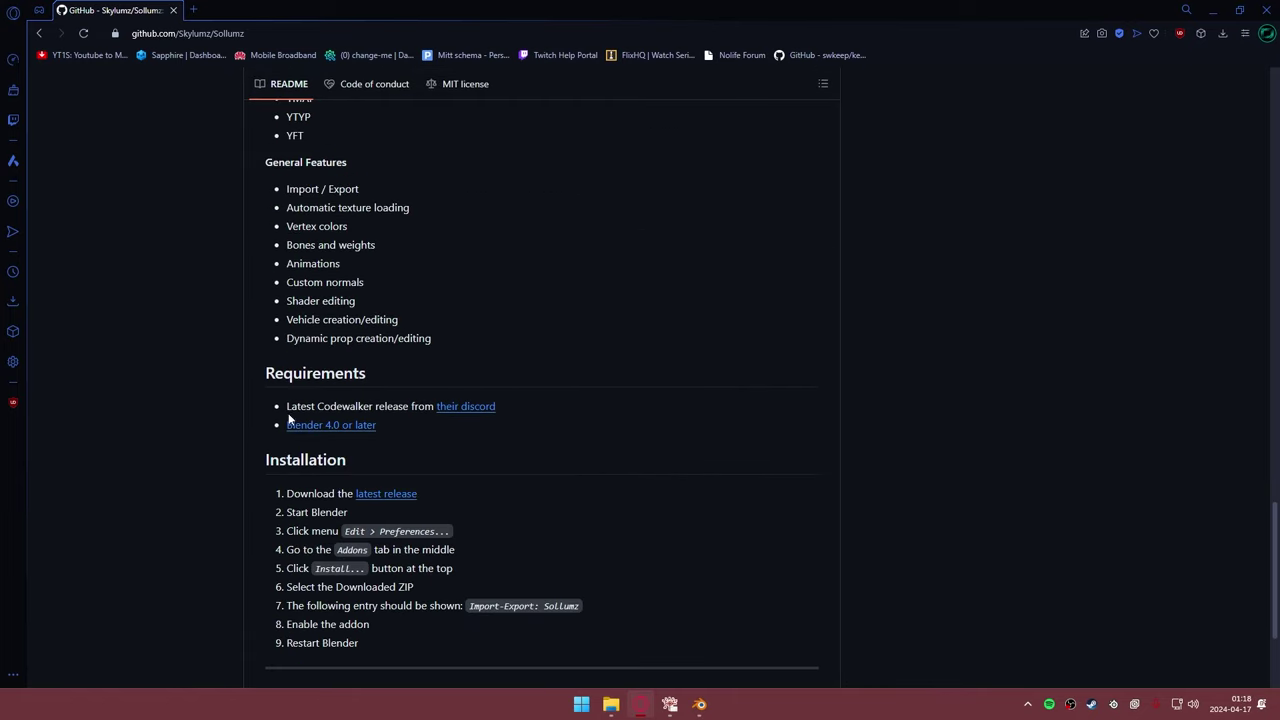
pyautogui.moveTo(292, 410); pyautogui.dragTo(460, 414)
pyautogui.click(461, 414)
pyautogui.click(395, 503)
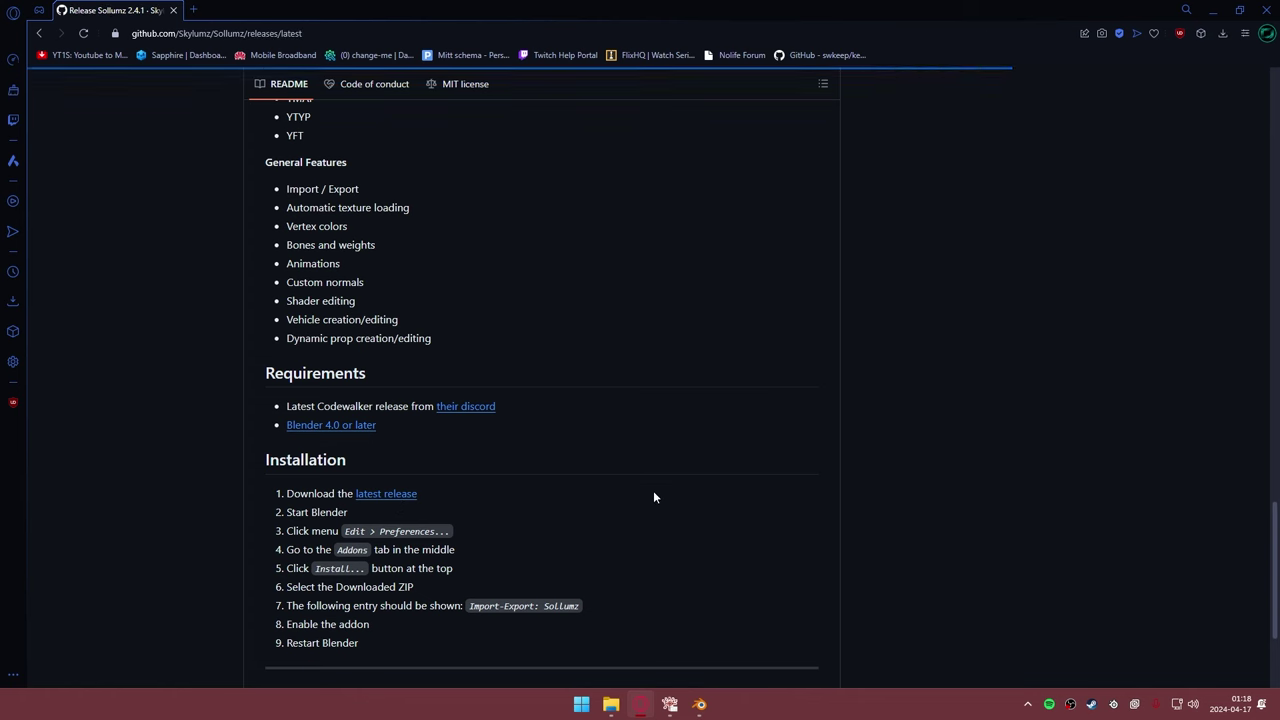
pyautogui.scroll(-2, 825, 367)
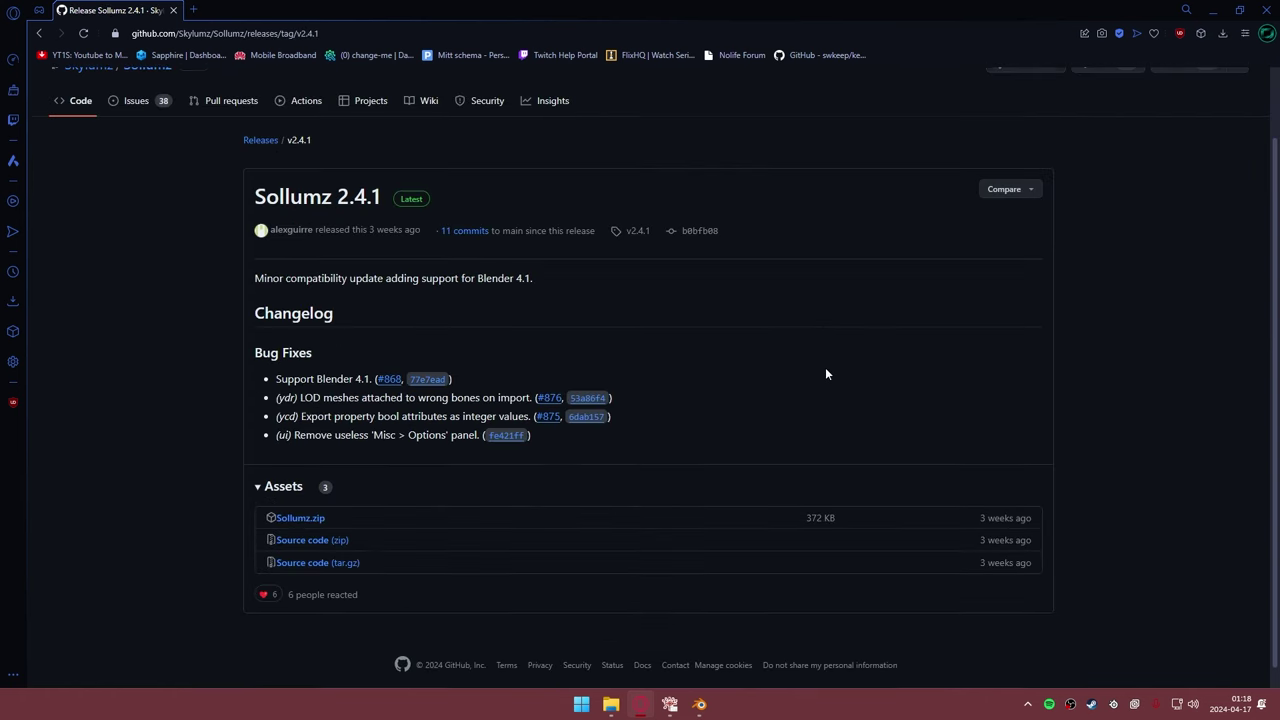
pyautogui.click(290, 508)
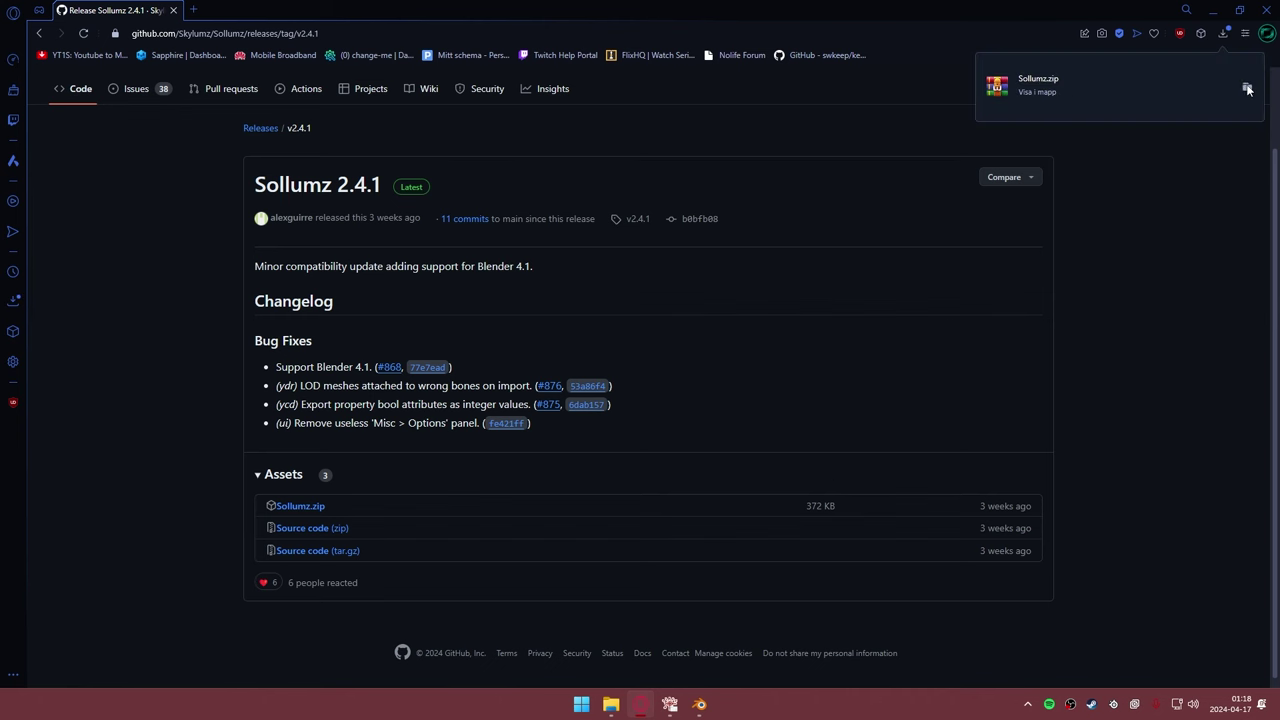
pyautogui.click(1248, 88)
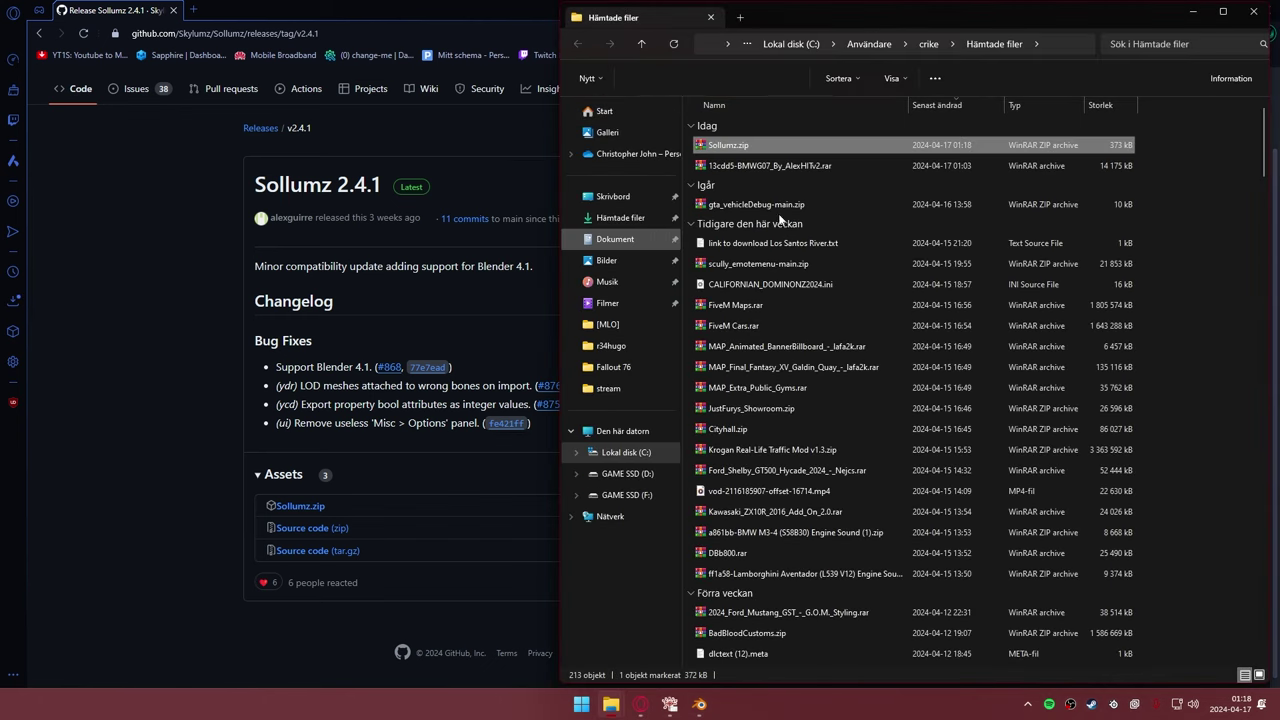
# - Install Sollumz.zip from Downloads, sorted by date modified, then close Preferences
pyautogui.click(1190, 14)
pyautogui.moveTo(699, 704)
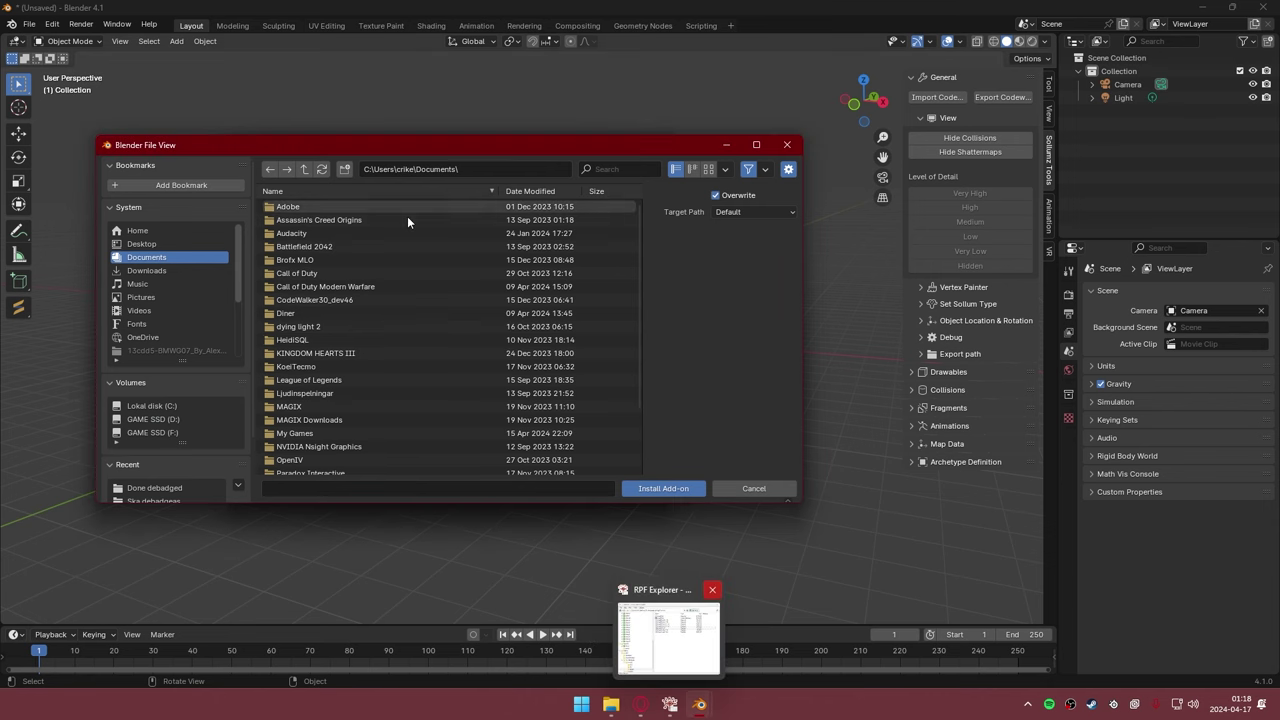
pyautogui.click(155, 245)
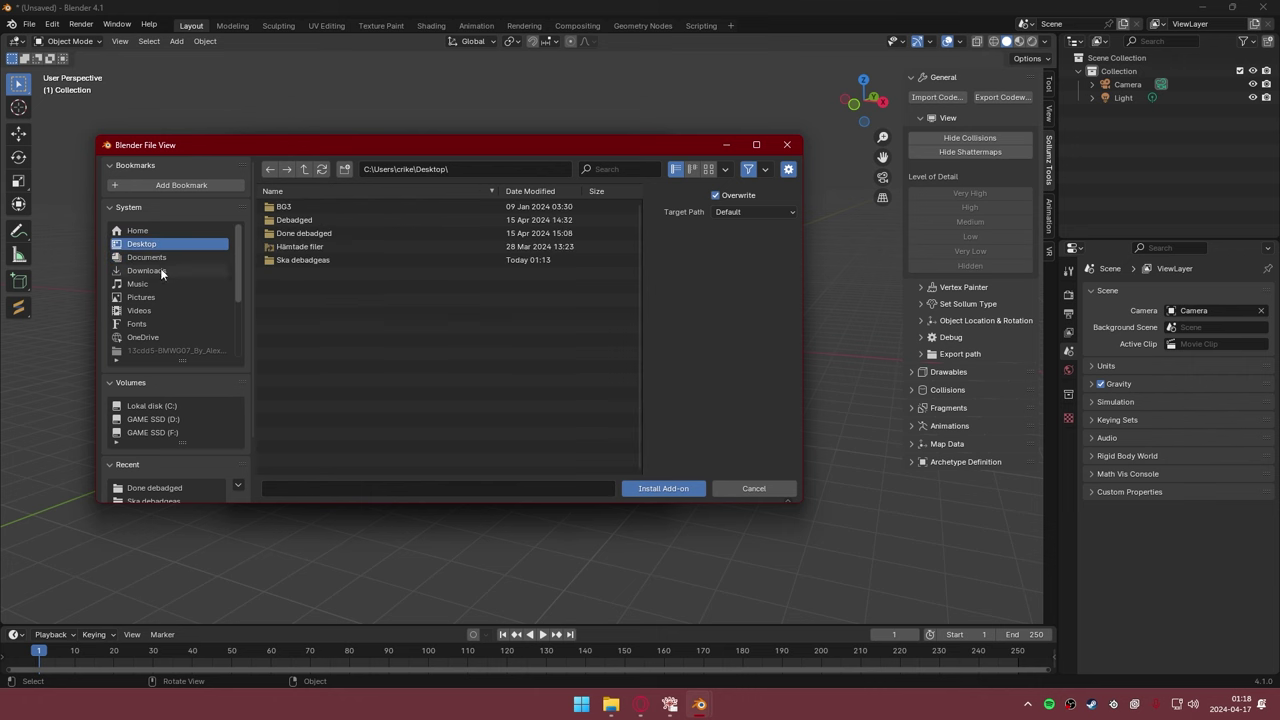
pyautogui.click(160, 269)
pyautogui.click(566, 190)
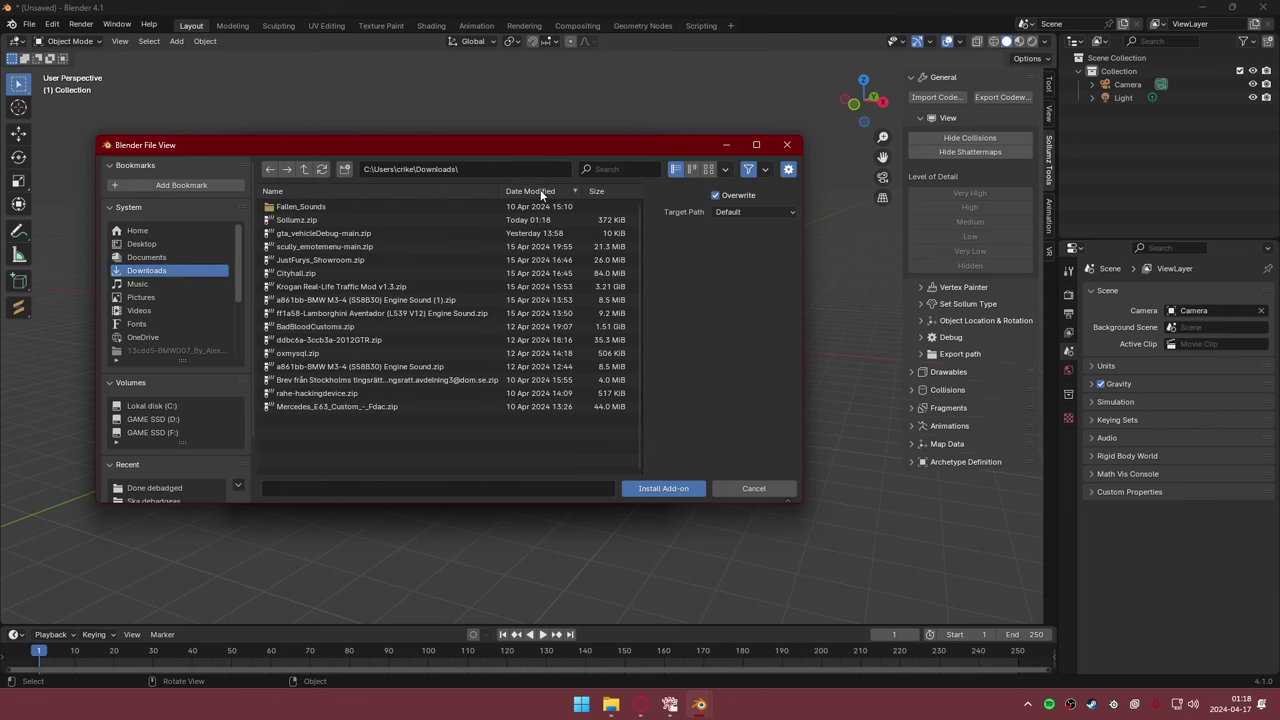
pyautogui.click(330, 220)
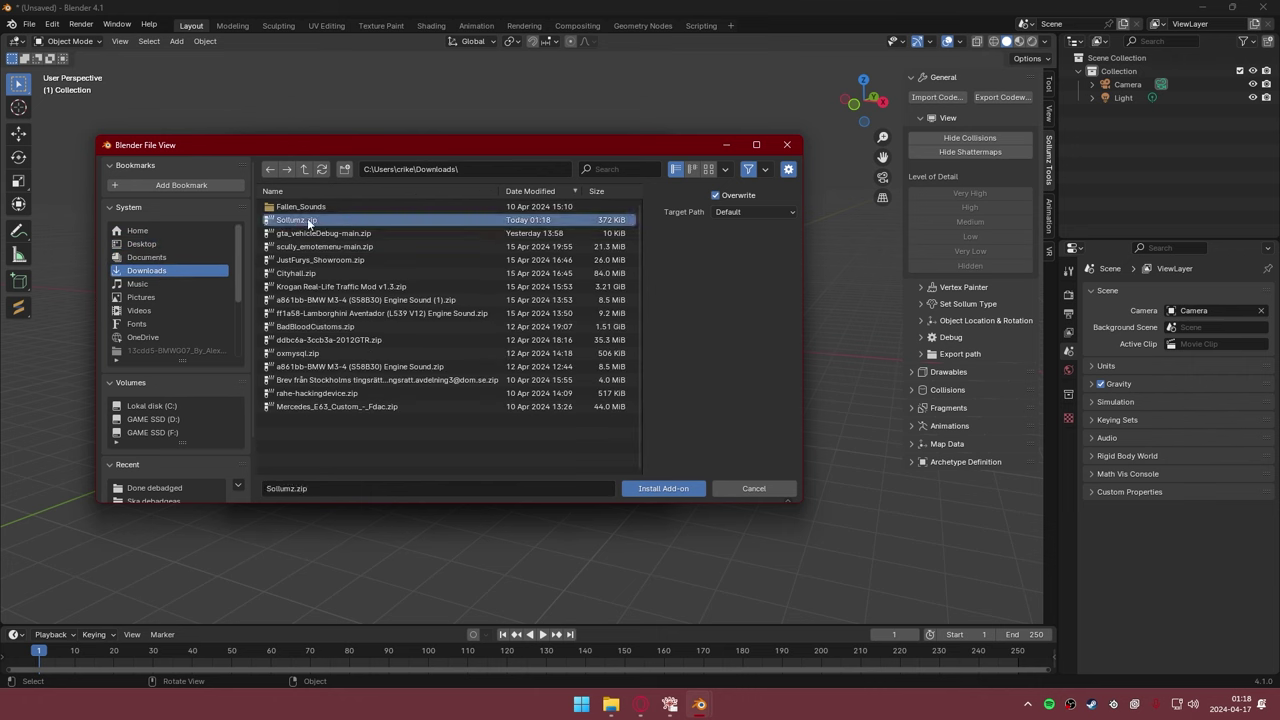
pyautogui.click(760, 491)
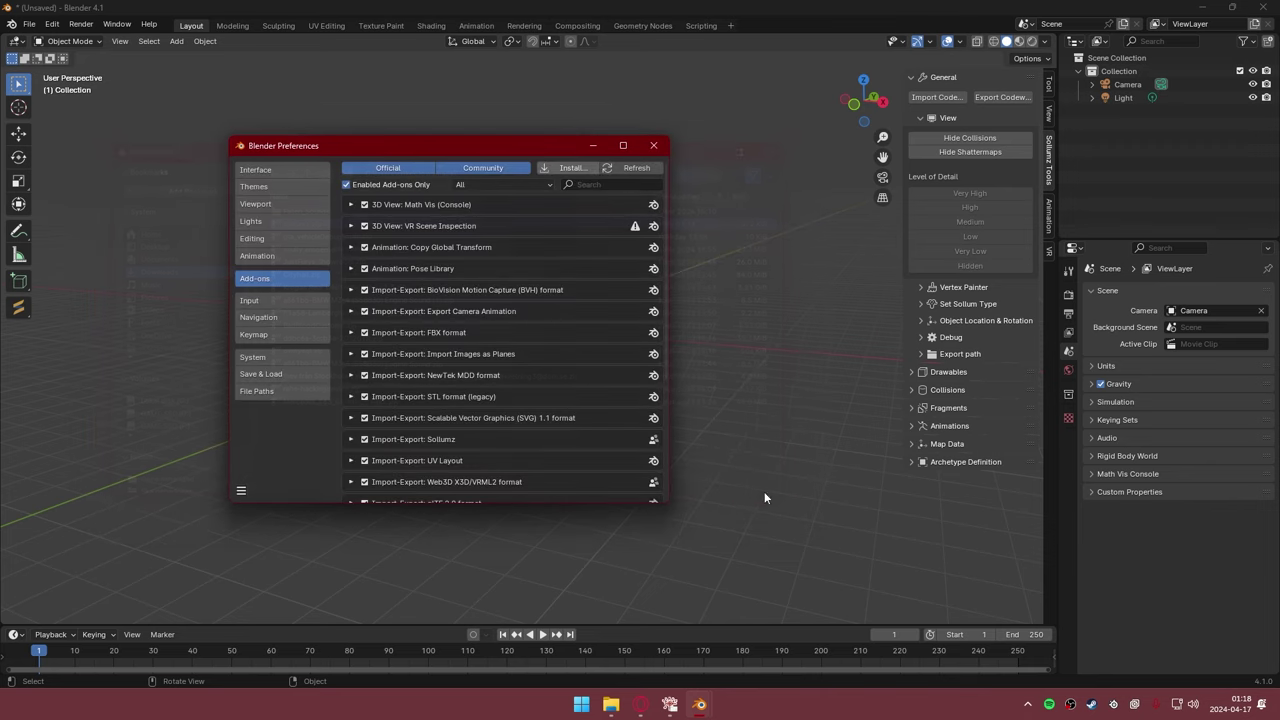
pyautogui.click(654, 145)
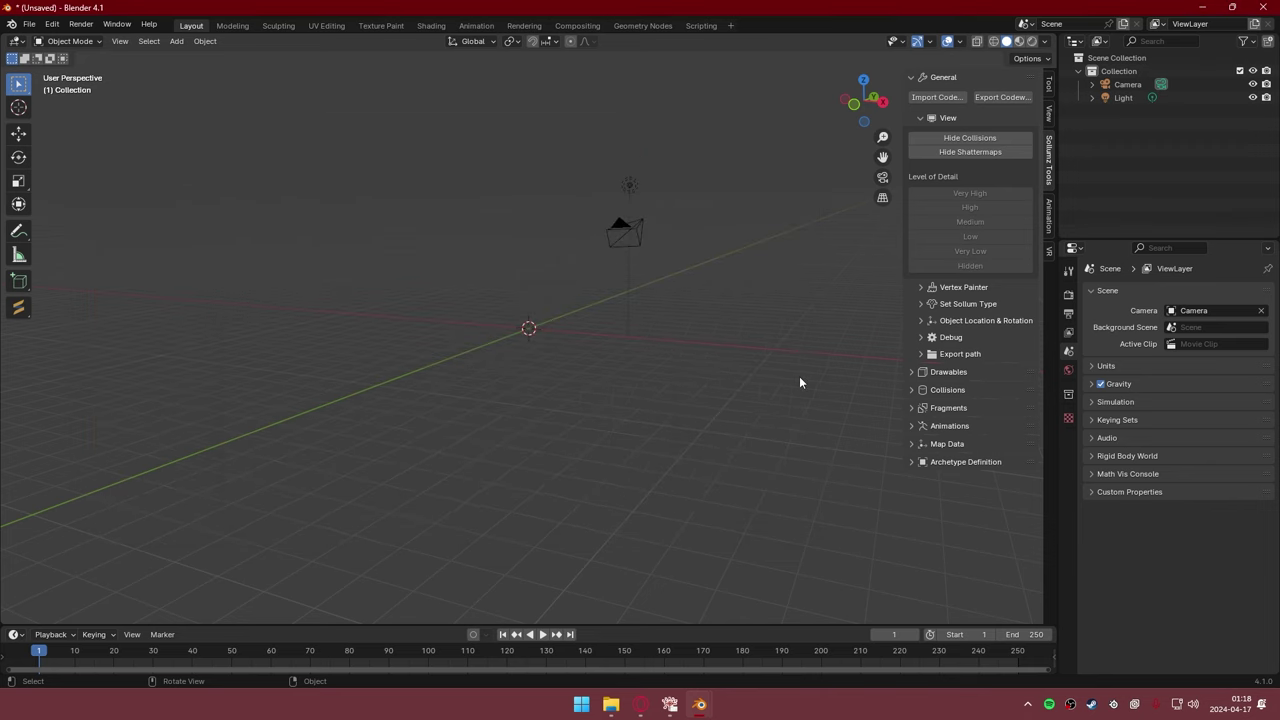
# - Import bmwg07.yft.xml from Ska debadgeas/bmwg07/db via Sollumz's Codewalker import
pyautogui.click(941, 100)
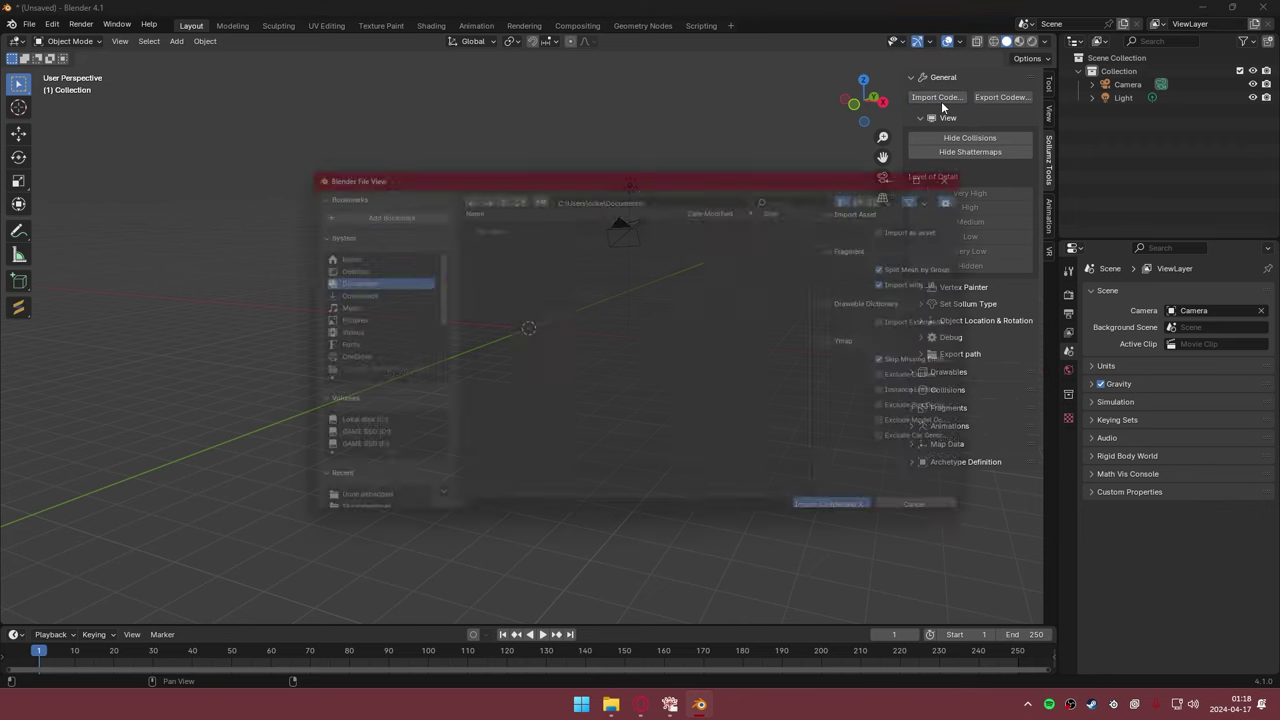
pyautogui.moveTo(726, 171); pyautogui.dragTo(640, 172)
pyautogui.click(1093, 99)
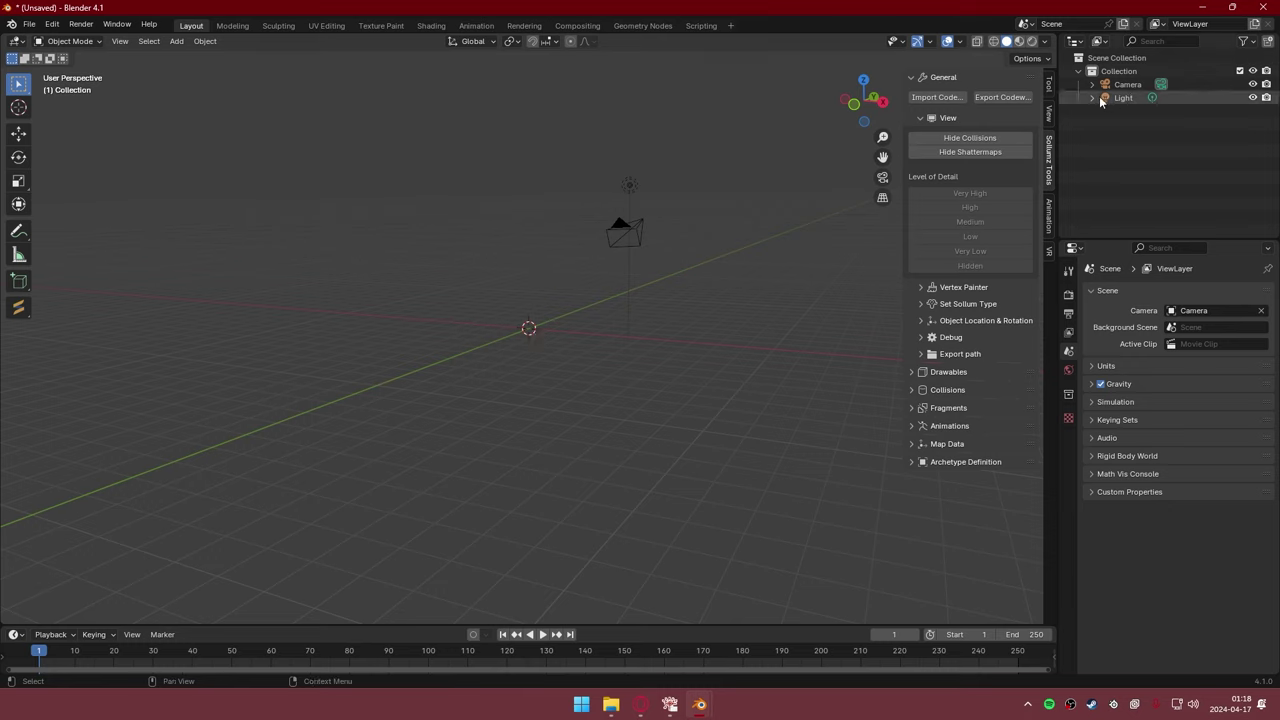
pyautogui.click(933, 98)
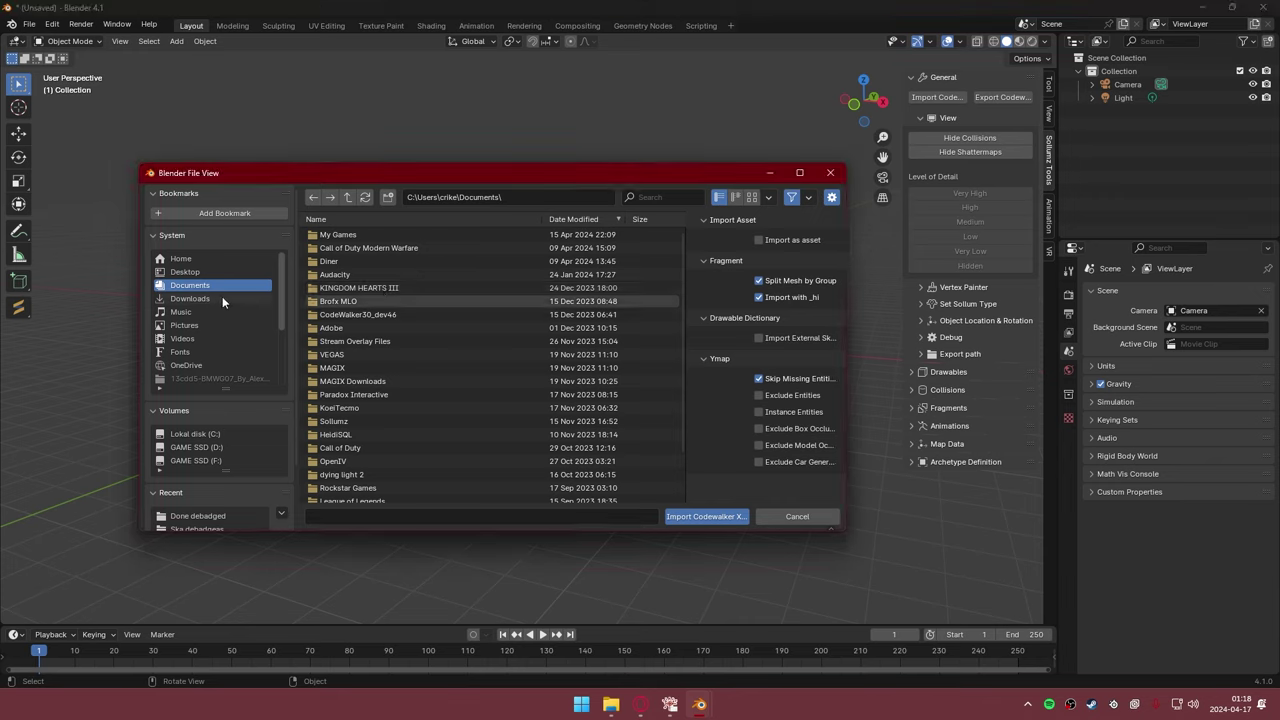
pyautogui.click(200, 528)
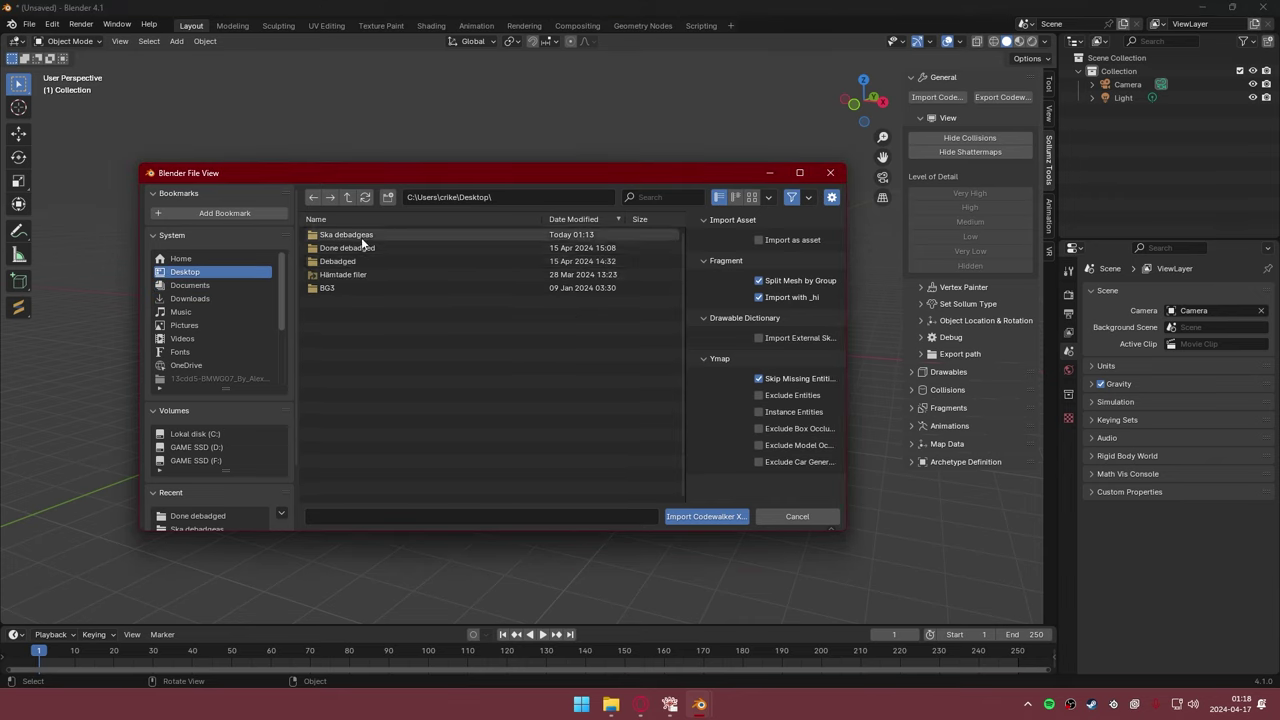
pyautogui.doubleClick(330, 235)
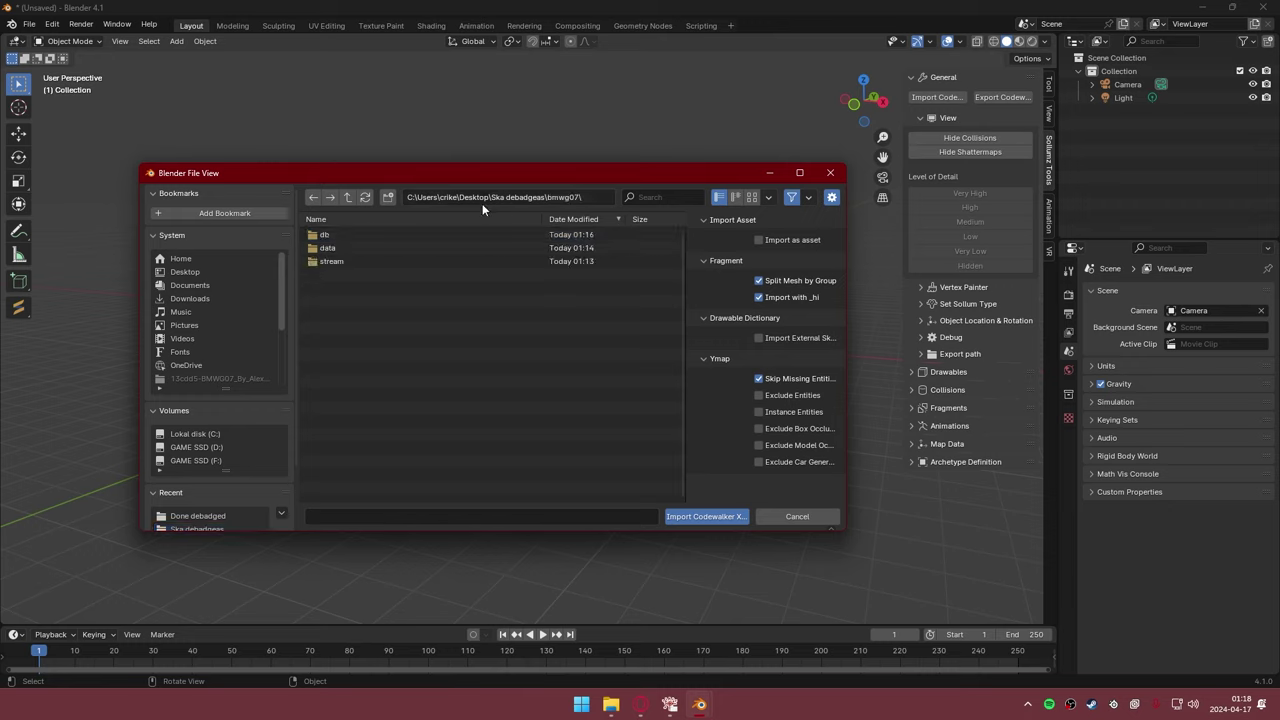
pyautogui.doubleClick(343, 233)
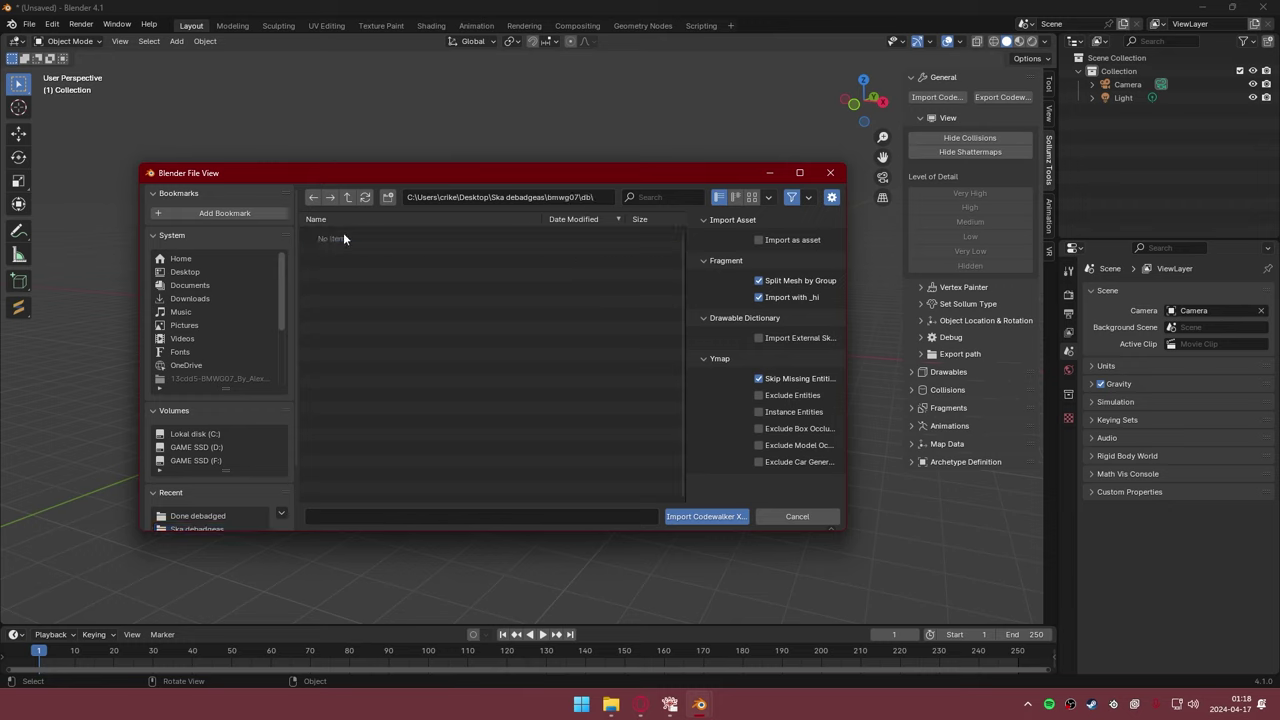
pyautogui.click(415, 248)
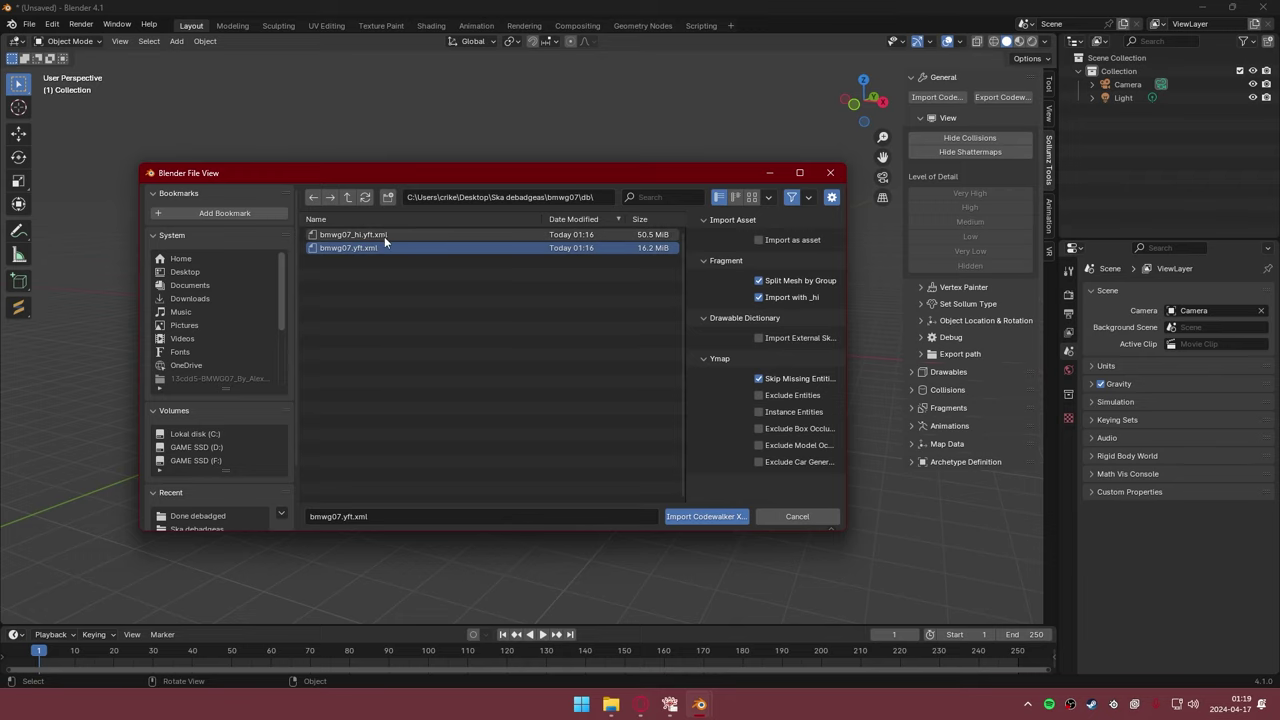
pyautogui.click(687, 516)
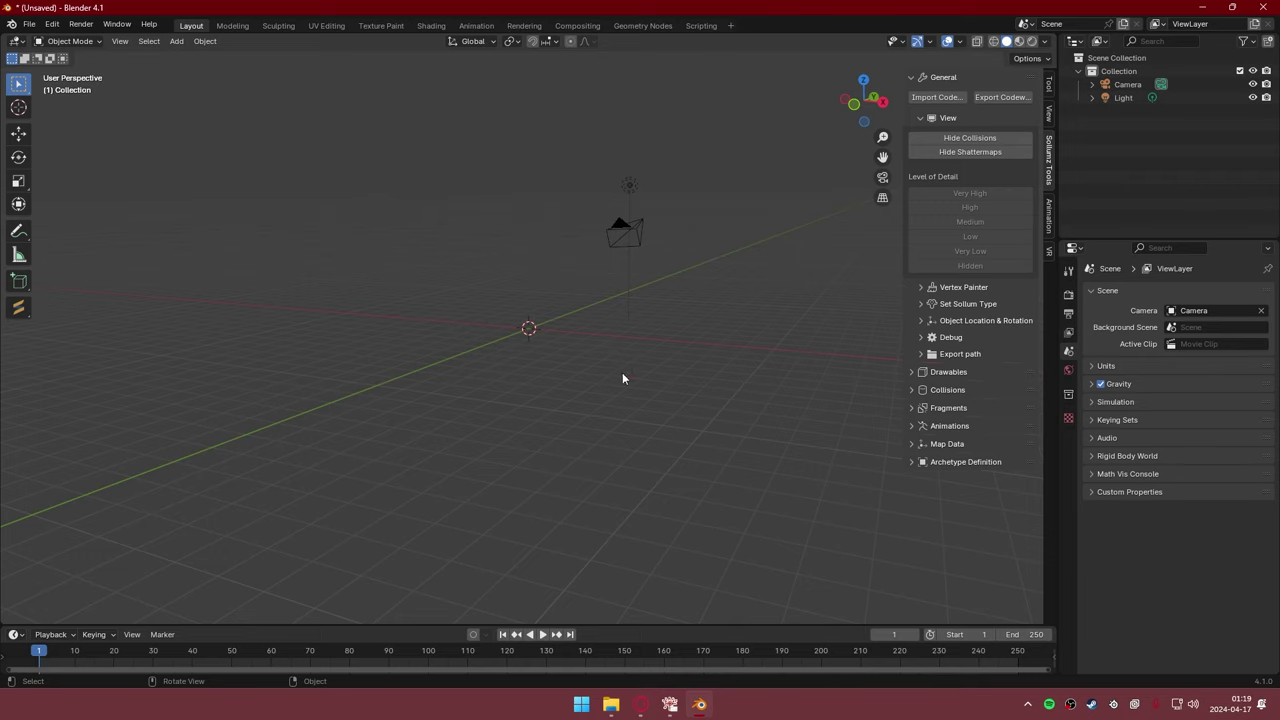
# - Hide Collisions to reveal the bmwg07 car body under the collision box
pyautogui.scroll(10, 531, 344)
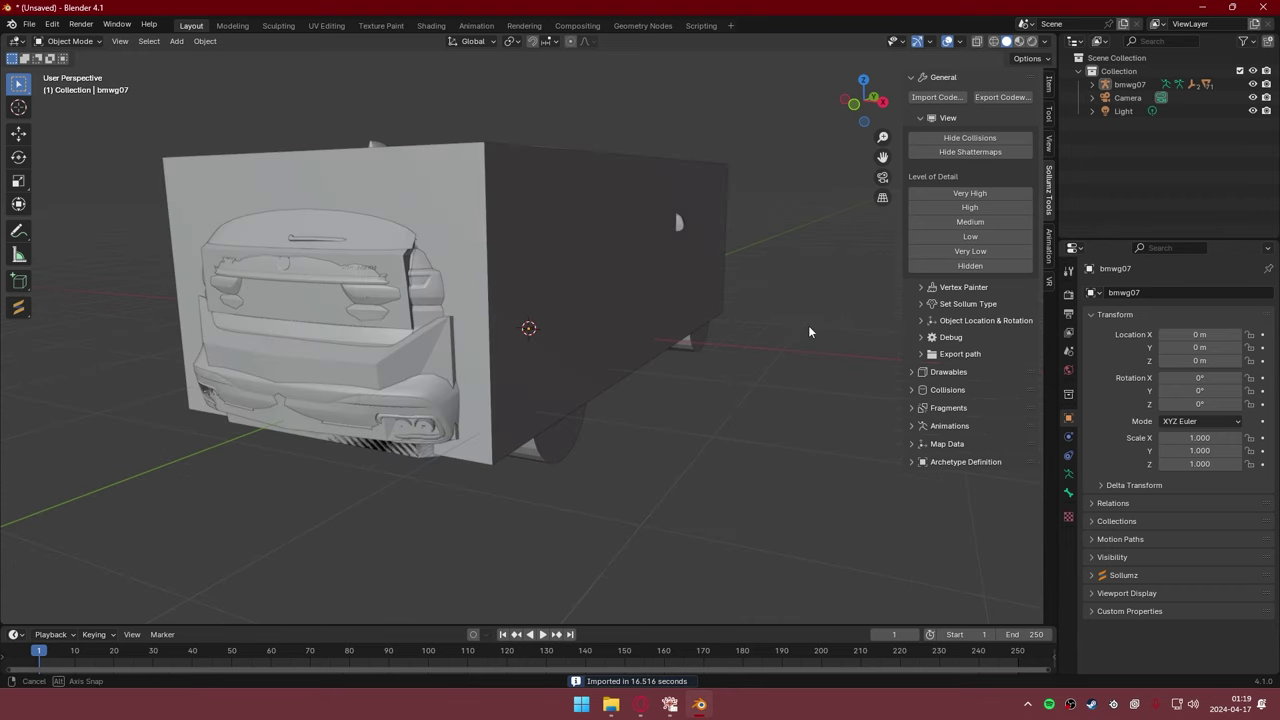
pyautogui.moveTo(808, 325); pyautogui.dragTo(529, 305, button='middle')
pyautogui.click(969, 137)
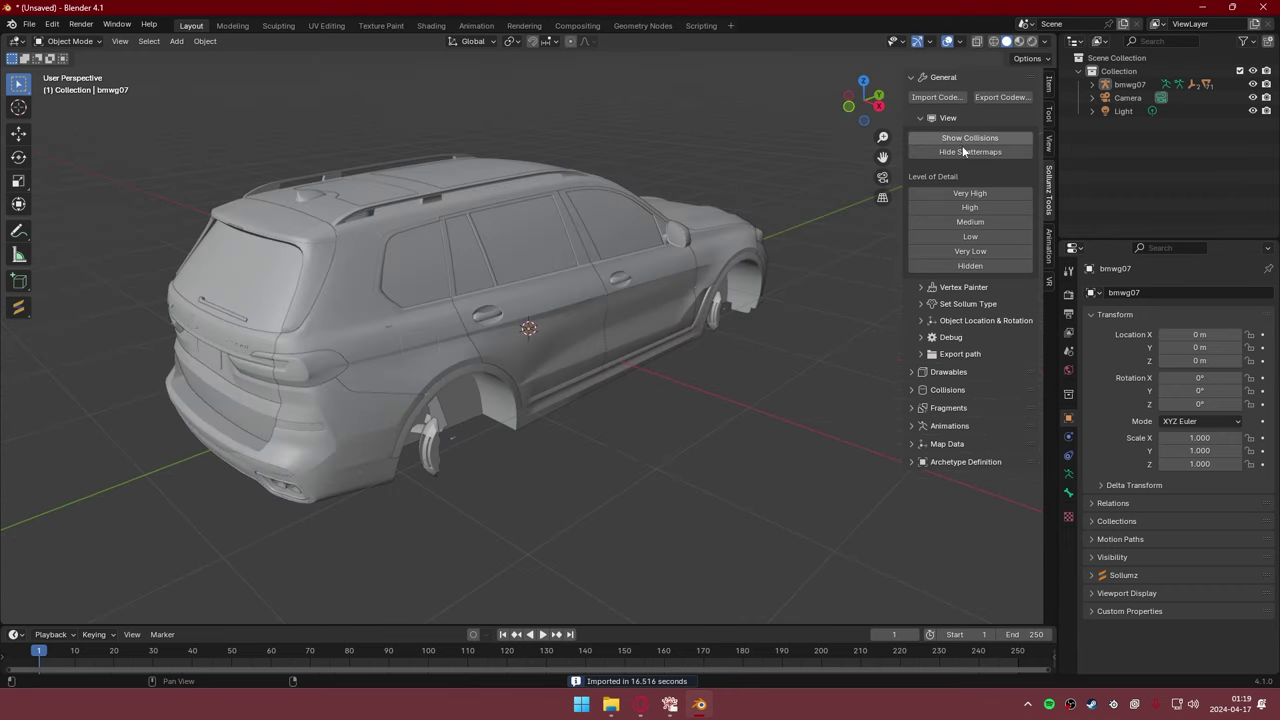
pyautogui.moveTo(826, 317)
pyautogui.mouseDown(button='middle')
pyautogui.moveTo(687, 363)
pyautogui.moveTo(529, 335)
pyautogui.moveTo(523, 366)
pyautogui.moveTo(710, 360)
pyautogui.moveTo(594, 363)
pyautogui.moveTo(751, 374)
pyautogui.moveTo(766, 357)
pyautogui.mouseUp(button='middle')
# - Inspect the bonnet badge, grille and rear bumper, then select the bonnet
pyautogui.scroll(5, 516, 341)
pyautogui.moveTo(455, 311)
pyautogui.mouseDown(button='middle')
pyautogui.moveTo(396, 205)
pyautogui.moveTo(386, 217)
pyautogui.moveTo(450, 212)
pyautogui.mouseUp(button='middle')
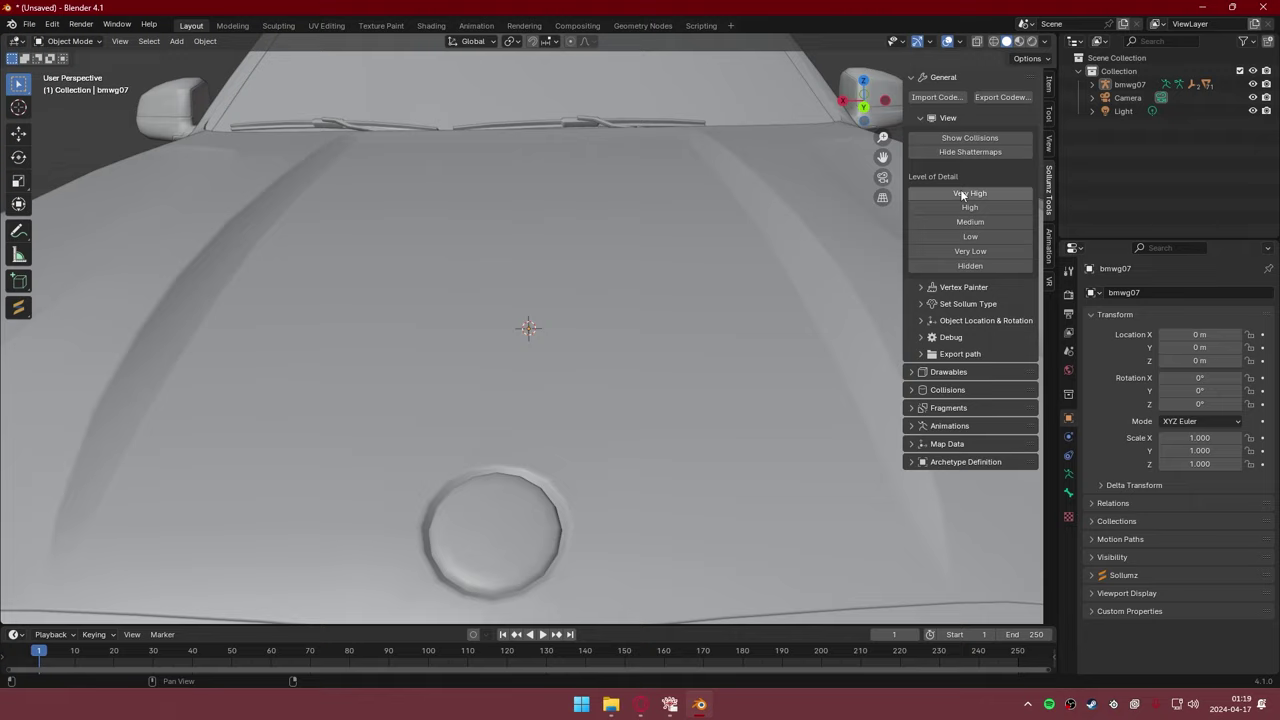
pyautogui.moveTo(734, 393); pyautogui.dragTo(714, 274, button='middle')
pyautogui.scroll(-5, 742, 352)
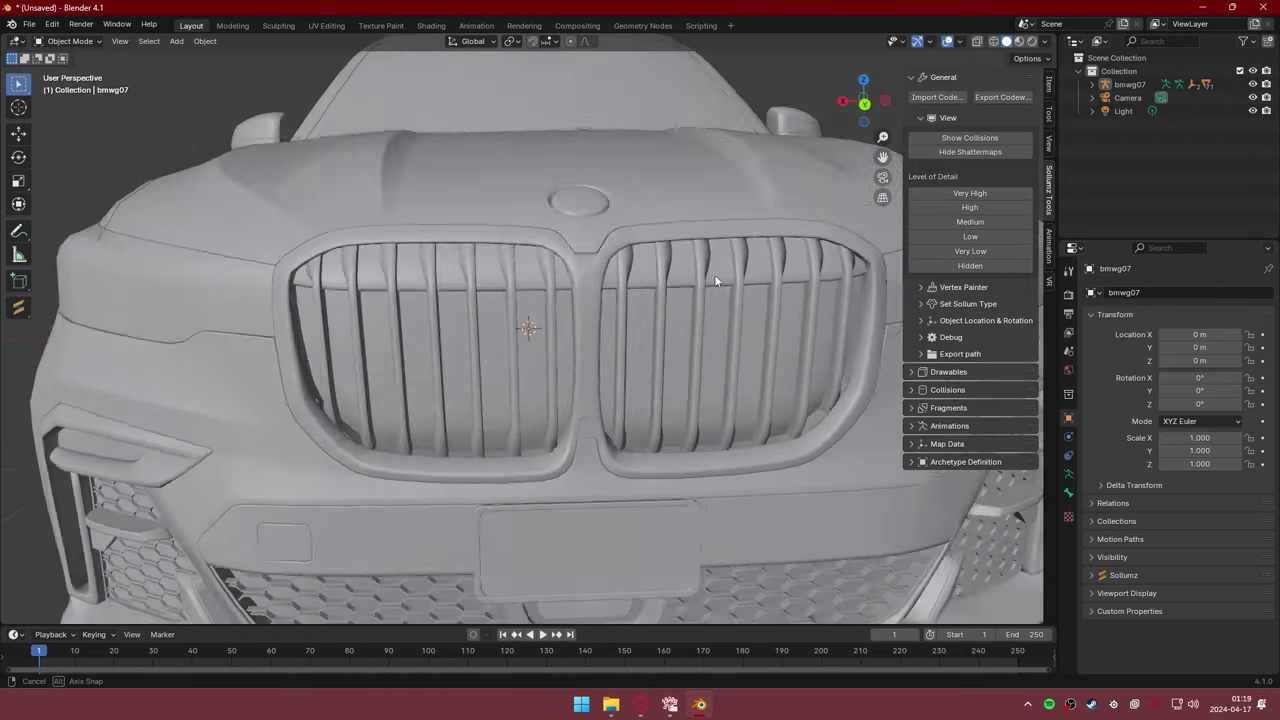
pyautogui.scroll(3, 714, 274)
pyautogui.moveTo(395, 462)
pyautogui.mouseDown(button='middle')
pyautogui.moveTo(566, 319)
pyautogui.moveTo(394, 311)
pyautogui.moveTo(385, 296)
pyautogui.moveTo(692, 251)
pyautogui.mouseUp(button='middle')
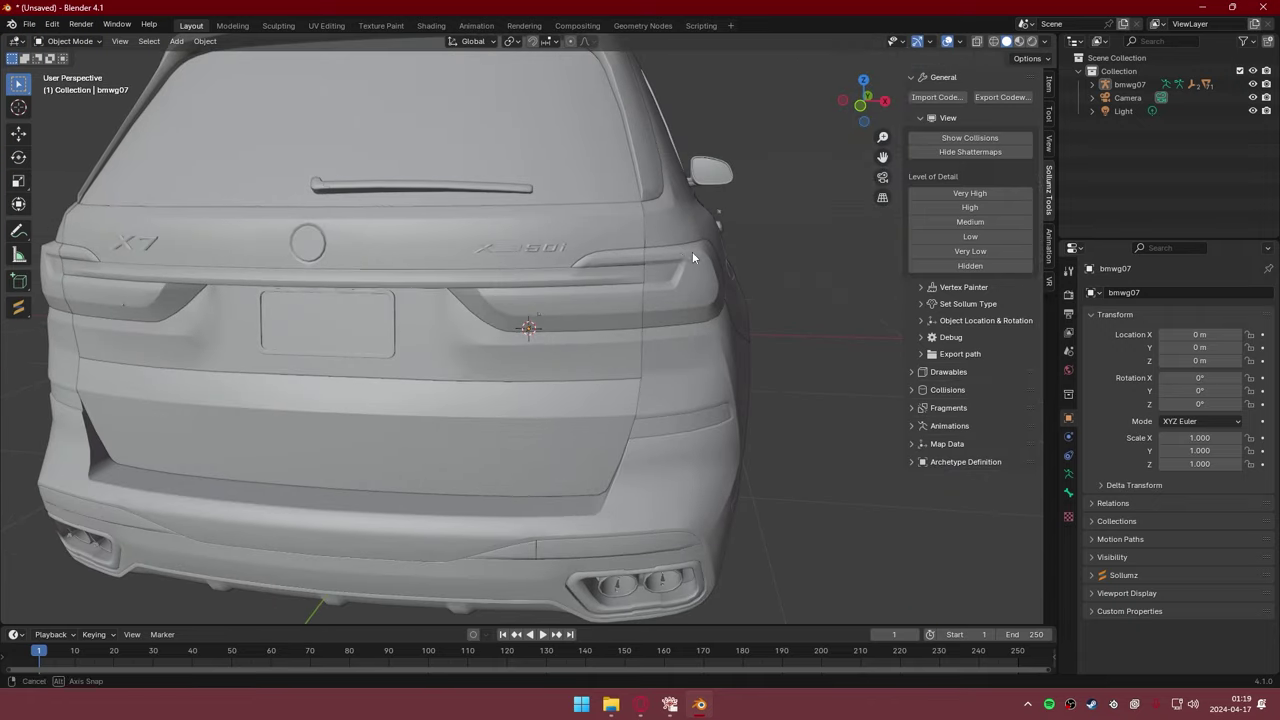
pyautogui.moveTo(506, 258)
pyautogui.mouseDown(button='middle')
pyautogui.moveTo(534, 260)
pyautogui.moveTo(471, 263)
pyautogui.moveTo(514, 257)
pyautogui.moveTo(492, 310)
pyautogui.moveTo(516, 283)
pyautogui.moveTo(366, 310)
pyautogui.moveTo(430, 290)
pyautogui.mouseUp(button='middle')
pyautogui.click(380, 320)
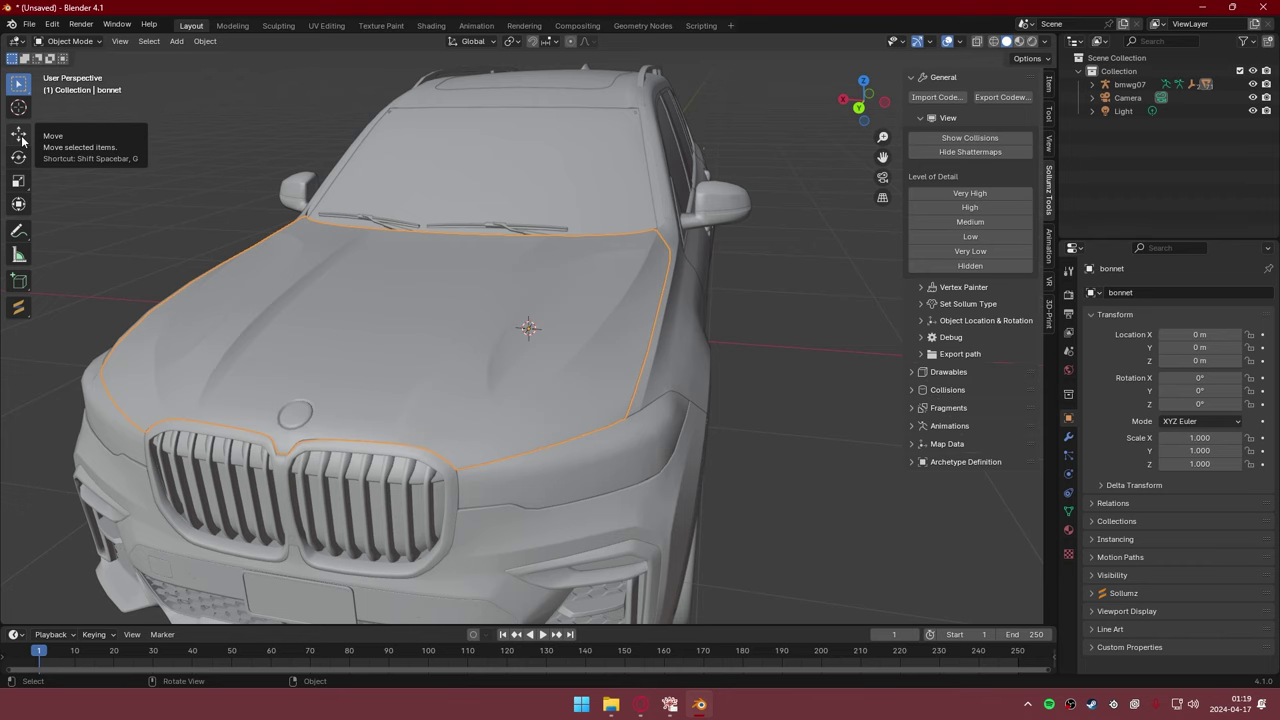
# - Test-lift the bonnet, cancel, then in Edit Mode select the emblem's centre vertex
pyautogui.click(19, 133)
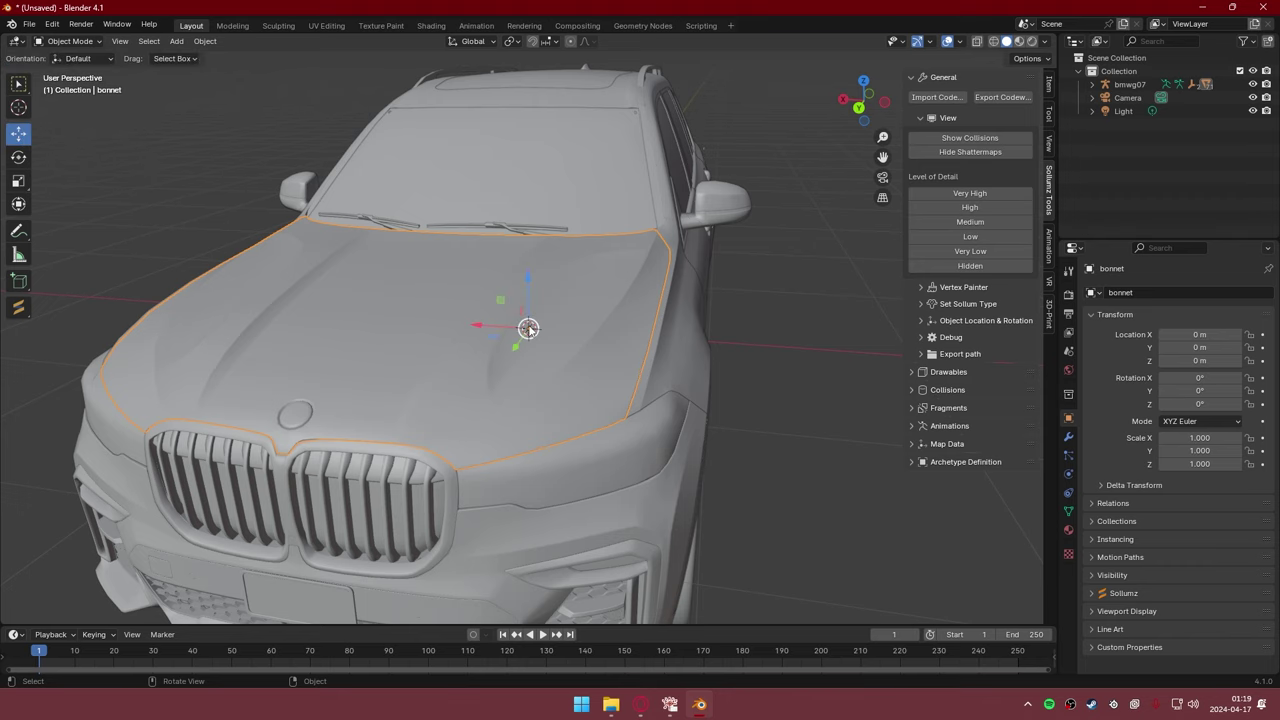
pyautogui.moveTo(528, 328)
pyautogui.mouseDown()
pyautogui.moveTo(517, 247)
pyautogui.moveTo(522, 279)
pyautogui.mouseUp()
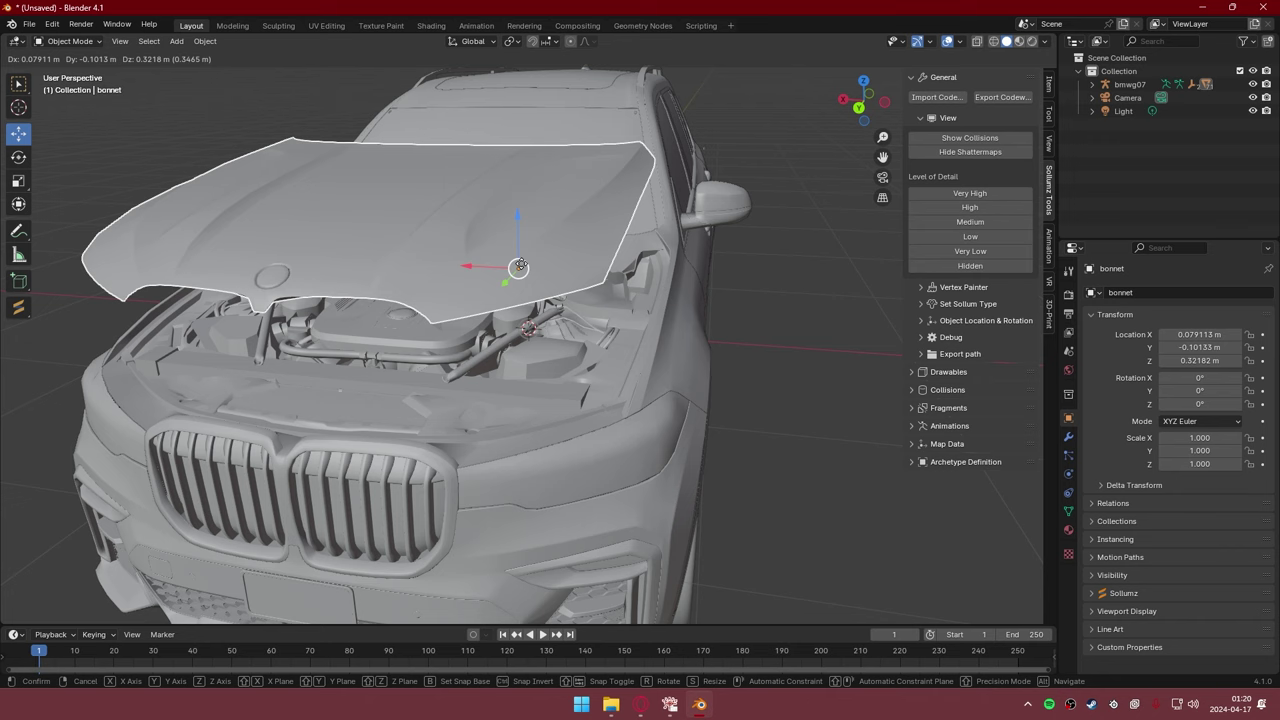
pyautogui.rightClick(522, 279)
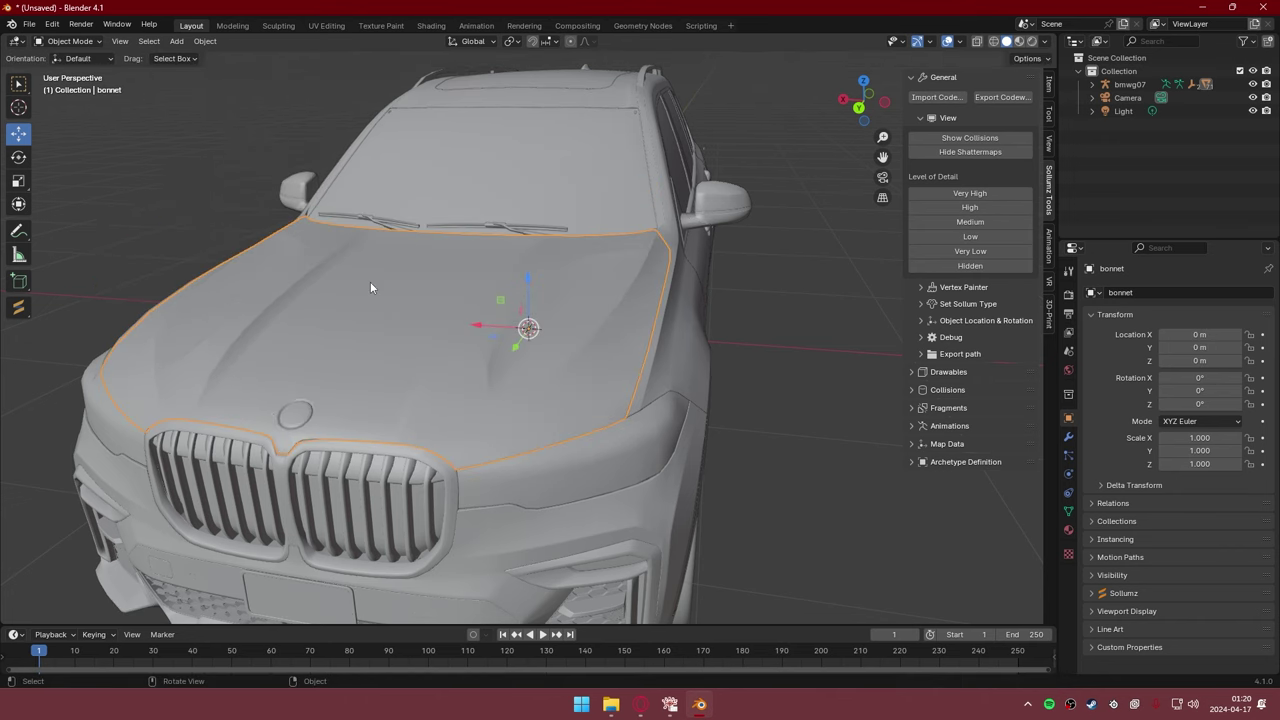
pyautogui.press('Tab')
pyautogui.scroll(8, 339, 391)
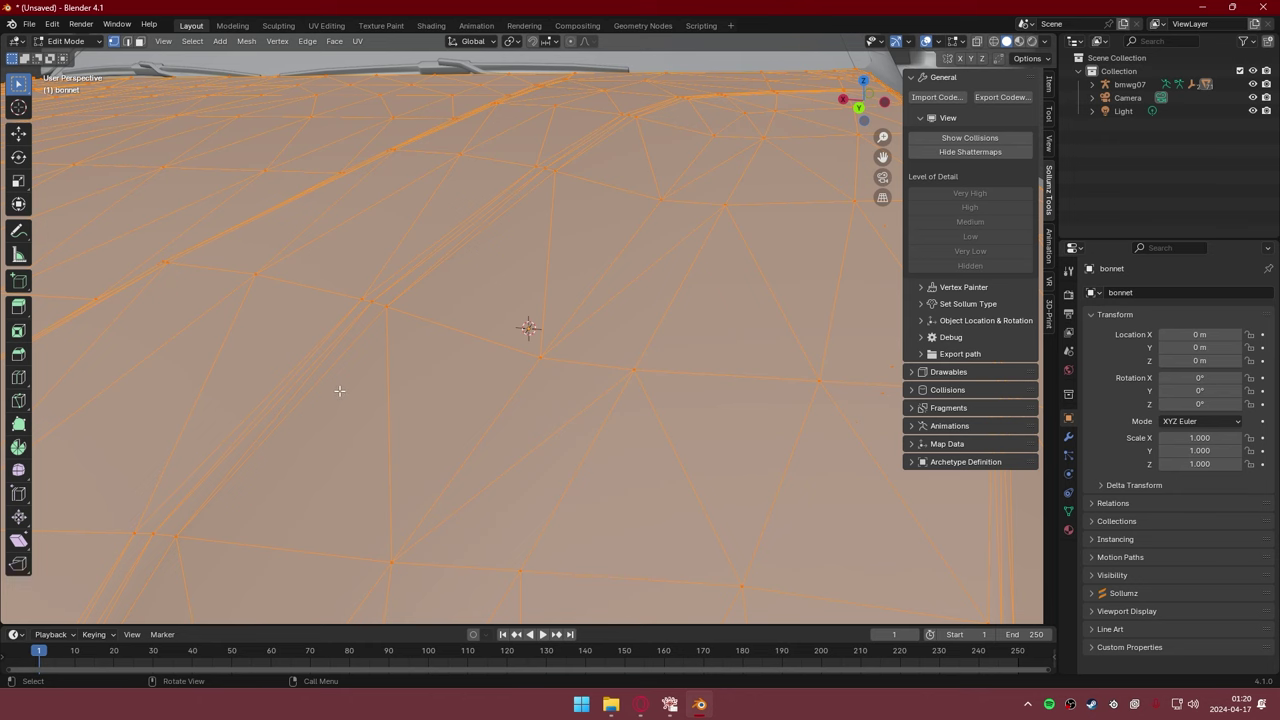
pyautogui.scroll(-8, 339, 391)
pyautogui.scroll(2, 366, 380)
pyautogui.scroll(-2, 485, 310)
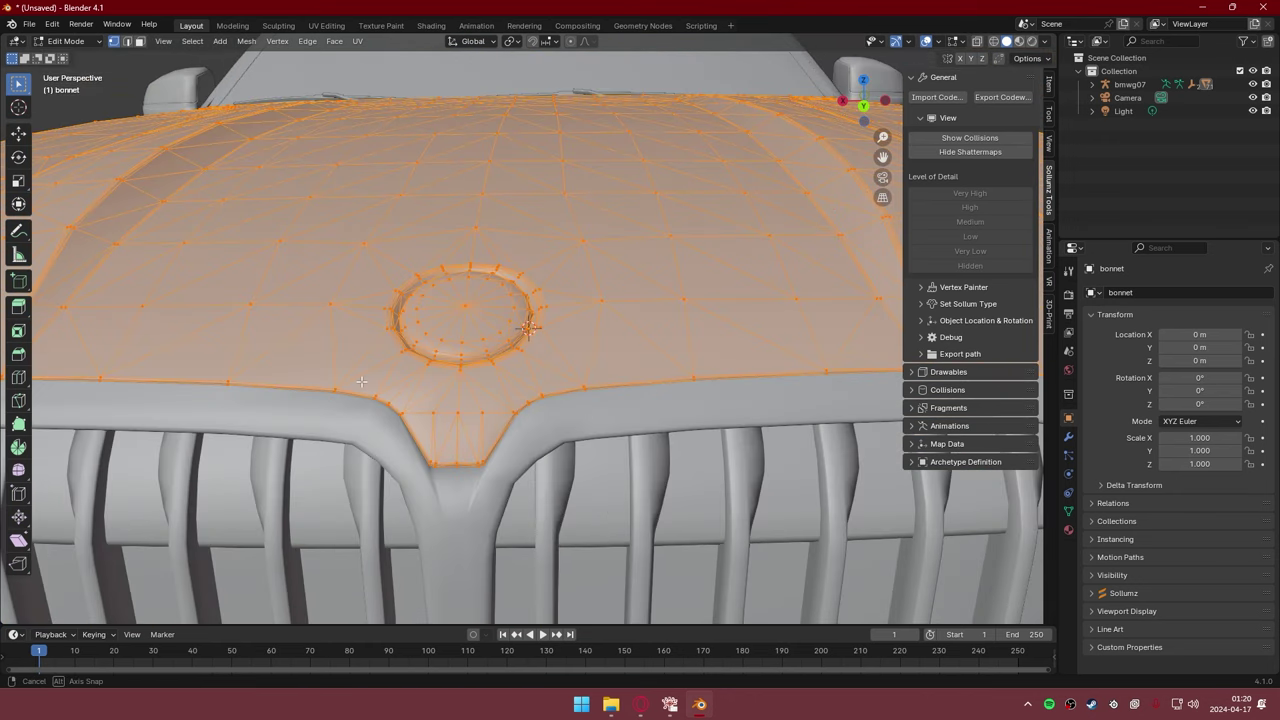
pyautogui.click(465, 306)
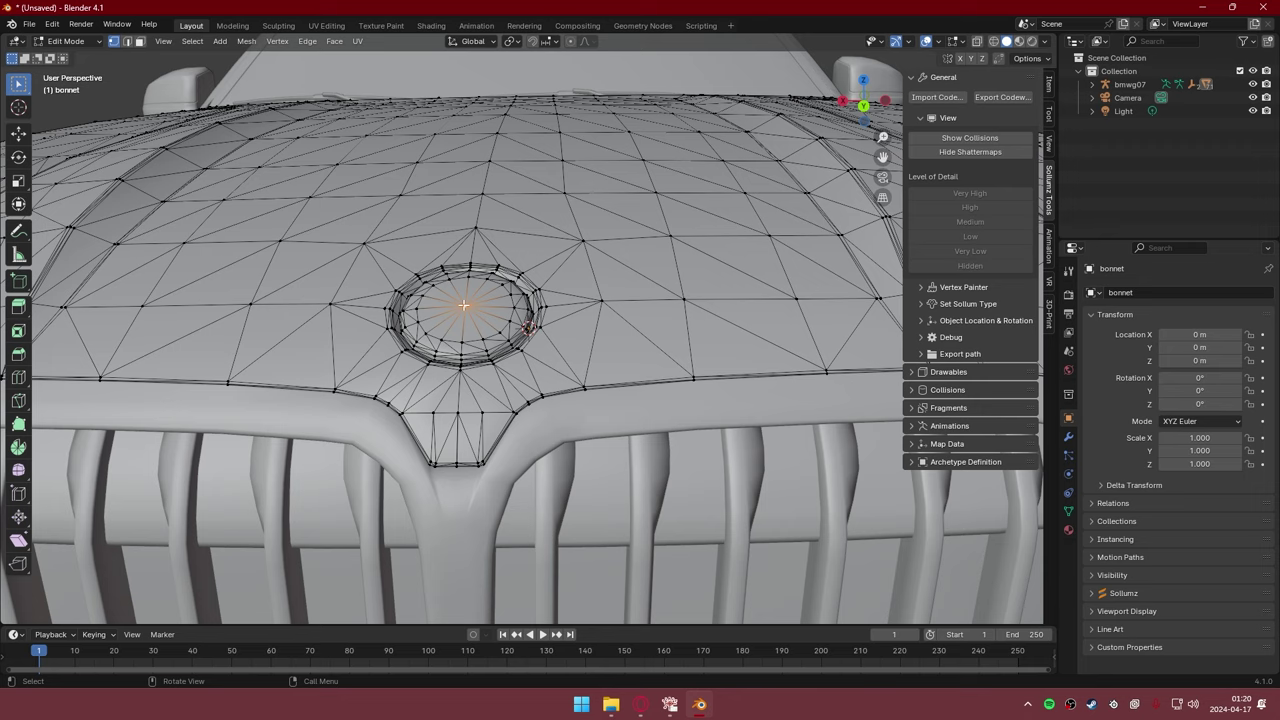
# - Select the linked emblem disc, delete its vertices, and return to Object Mode
pyautogui.hotkey('ctrl', 'l')
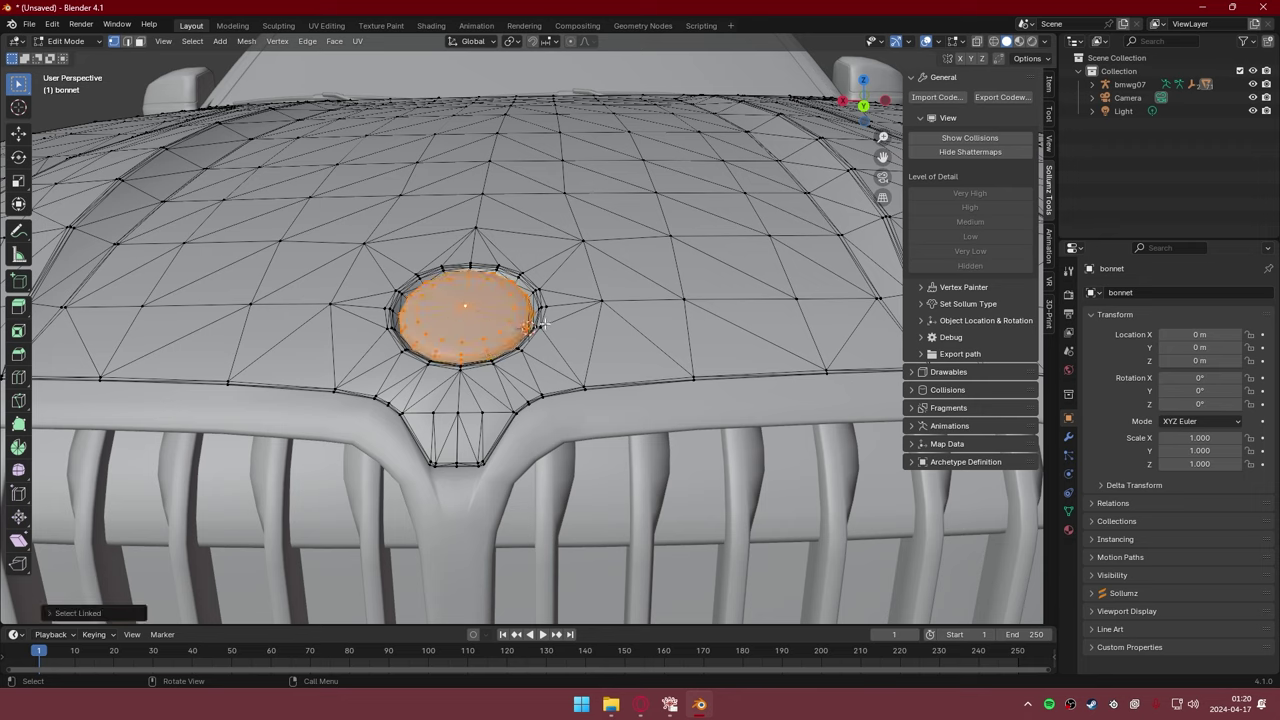
pyautogui.press('x')
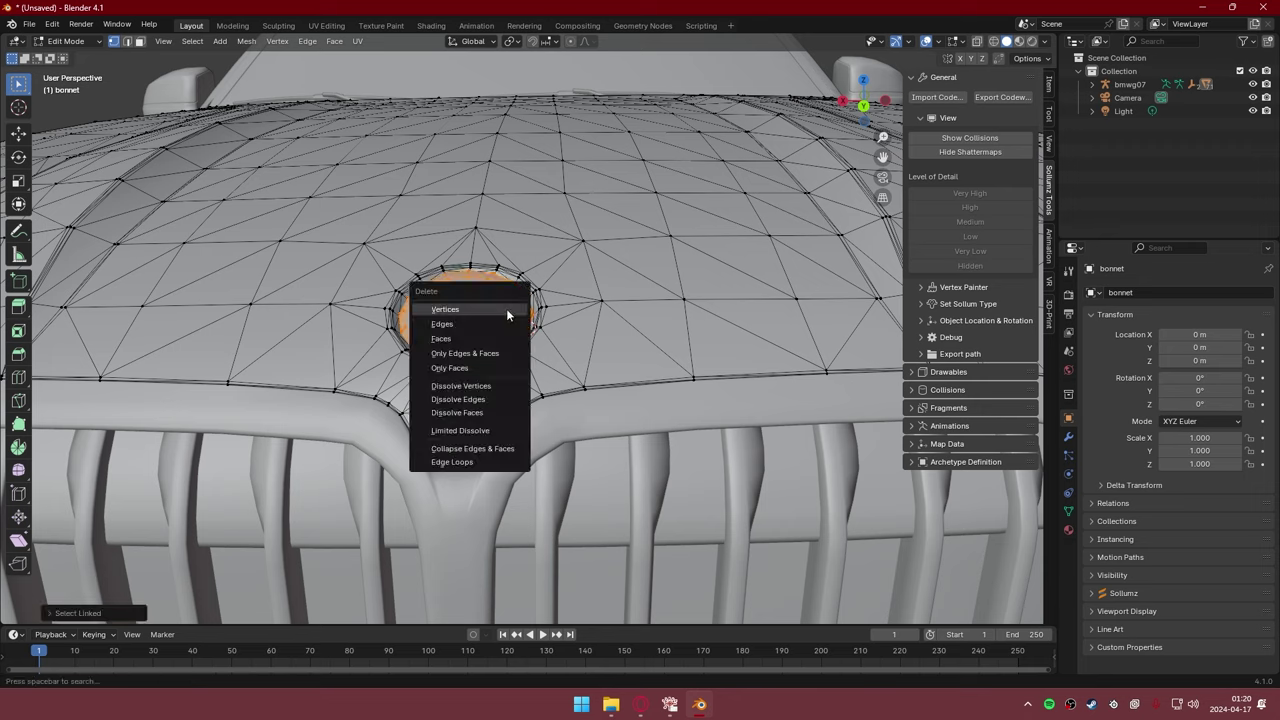
pyautogui.press('Escape')
pyautogui.press('x')
pyautogui.click(422, 307)
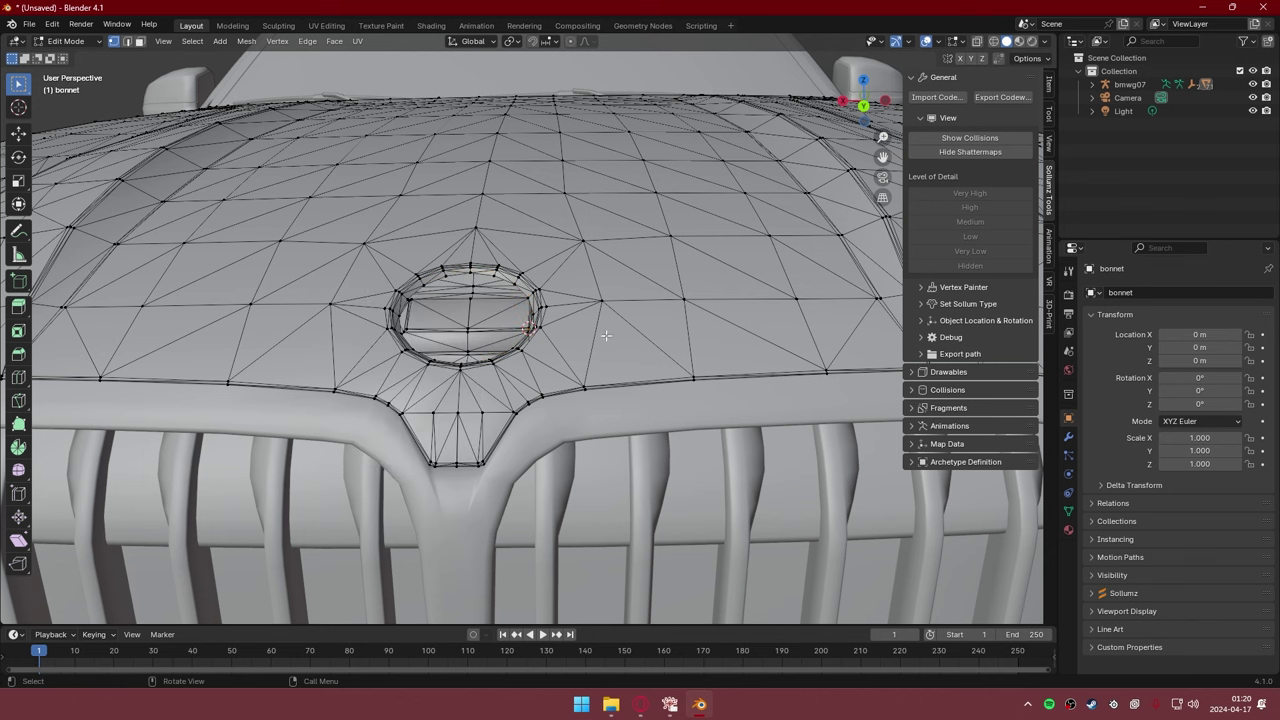
pyautogui.moveTo(530, 294); pyautogui.dragTo(530, 296, button='middle')
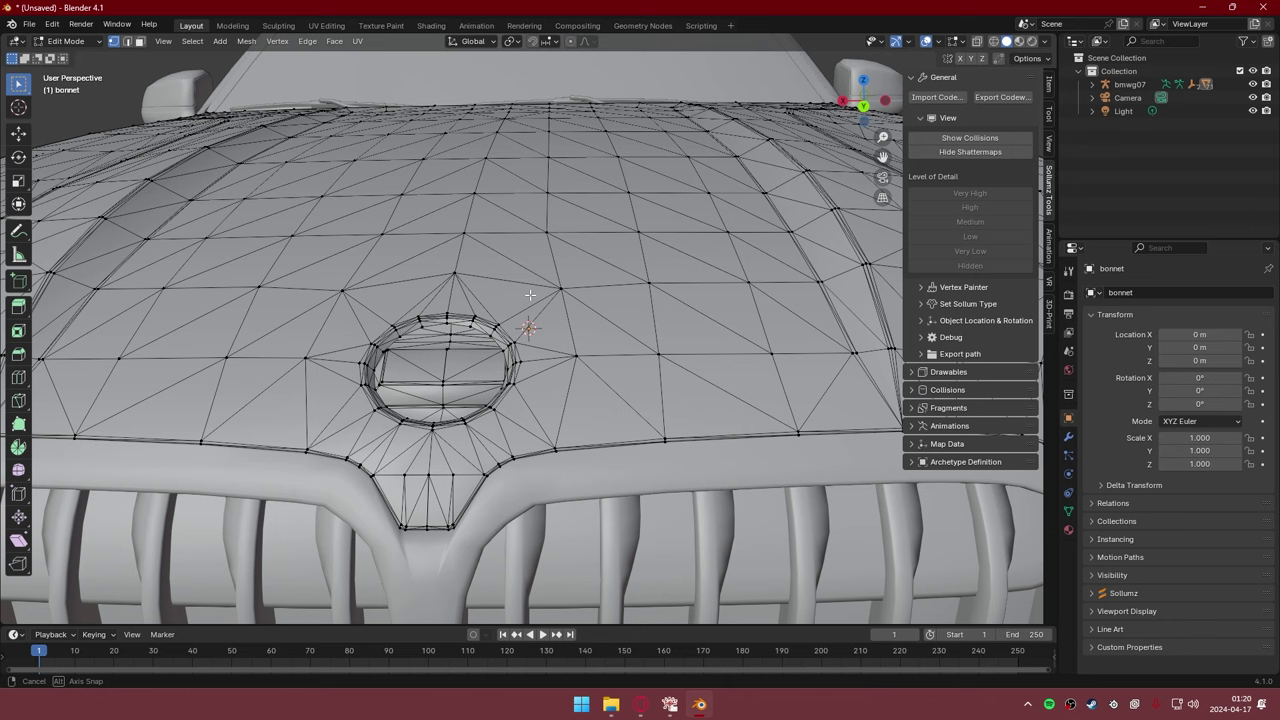
pyautogui.scroll(-1, 472, 354)
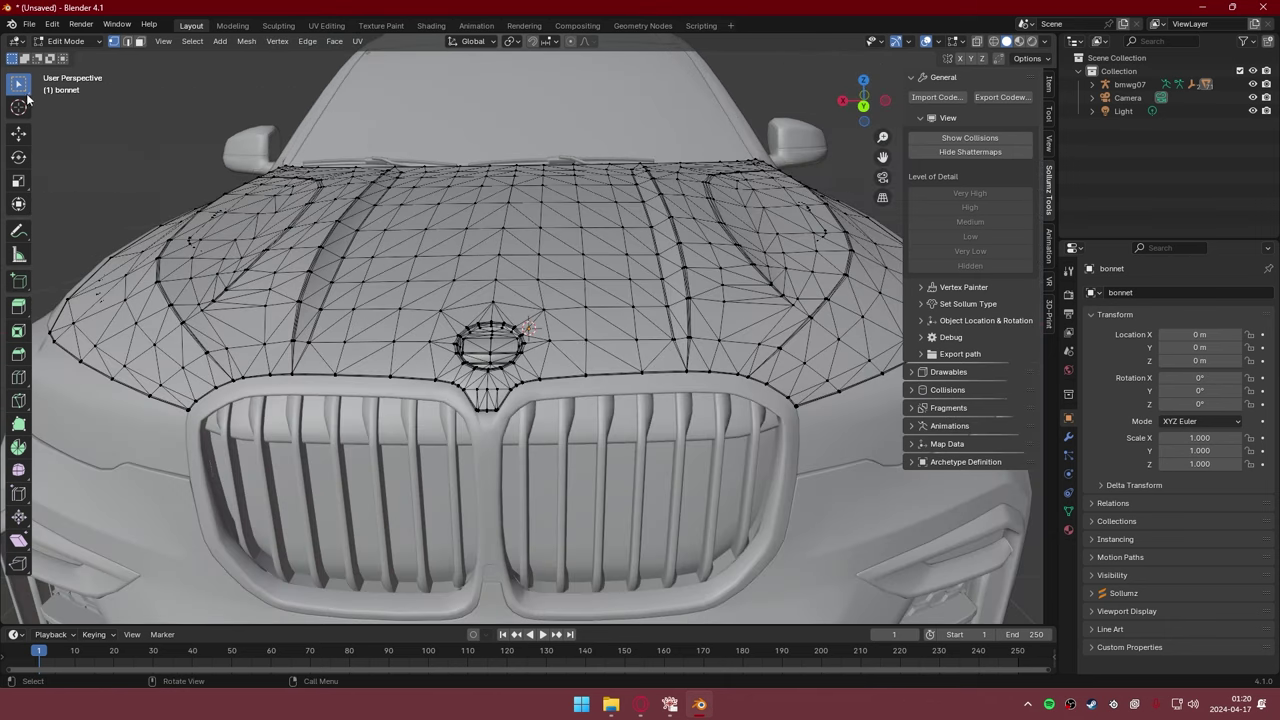
pyautogui.press('Tab')
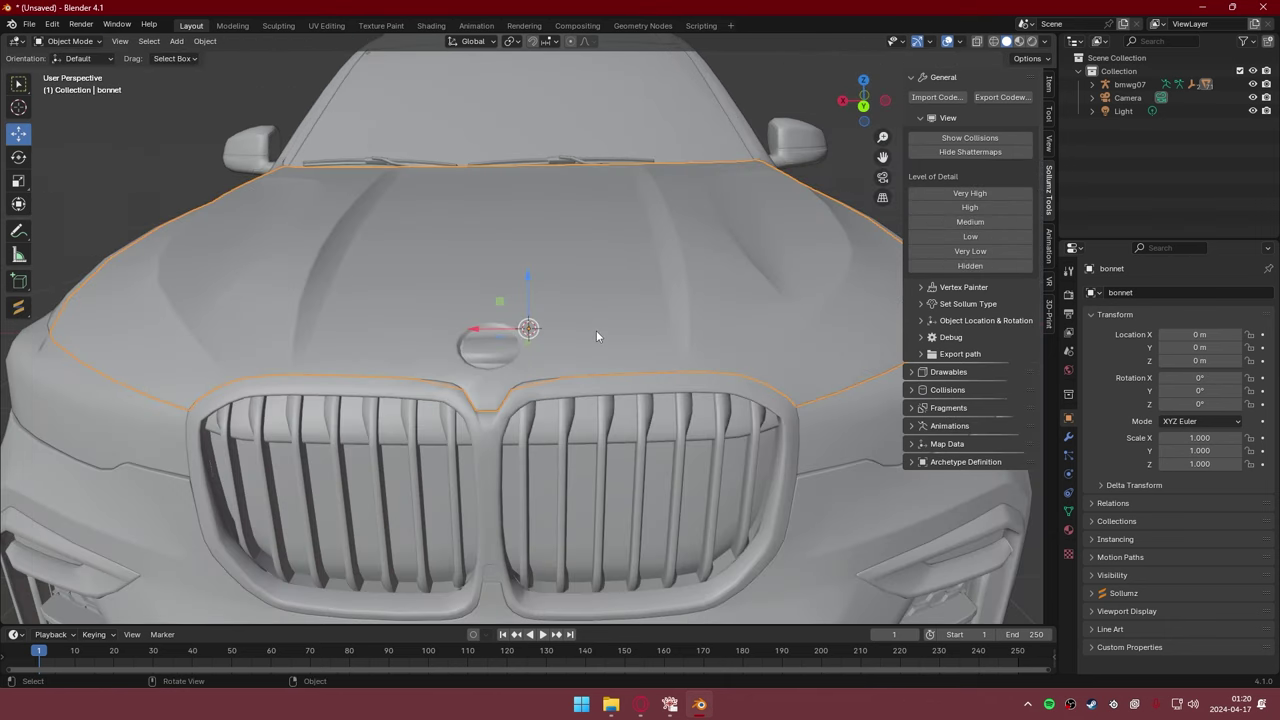
# - Orbit around to a straight-on rear view and select the boot piece
pyautogui.moveTo(596, 336); pyautogui.dragTo(783, 391, button='middle')
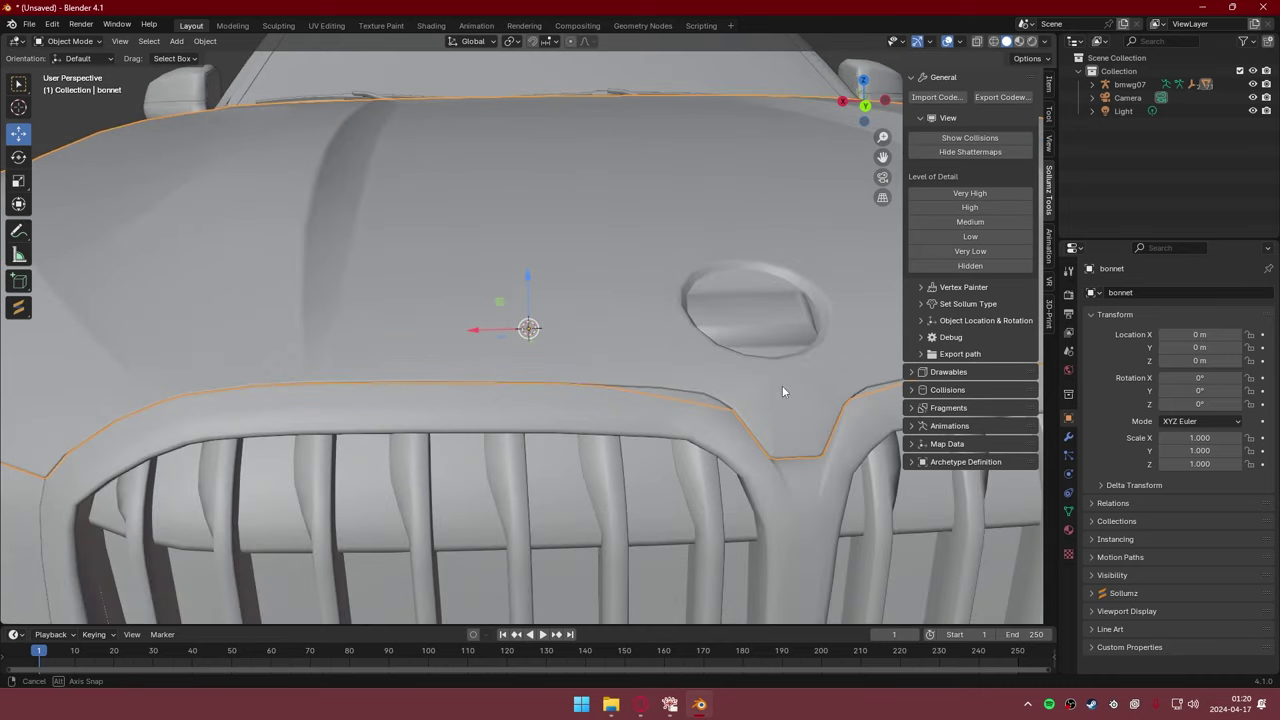
pyautogui.moveTo(782, 385)
pyautogui.mouseDown(button='middle')
pyautogui.moveTo(601, 317)
pyautogui.moveTo(607, 345)
pyautogui.mouseUp(button='middle')
pyautogui.scroll(-5, 784, 375)
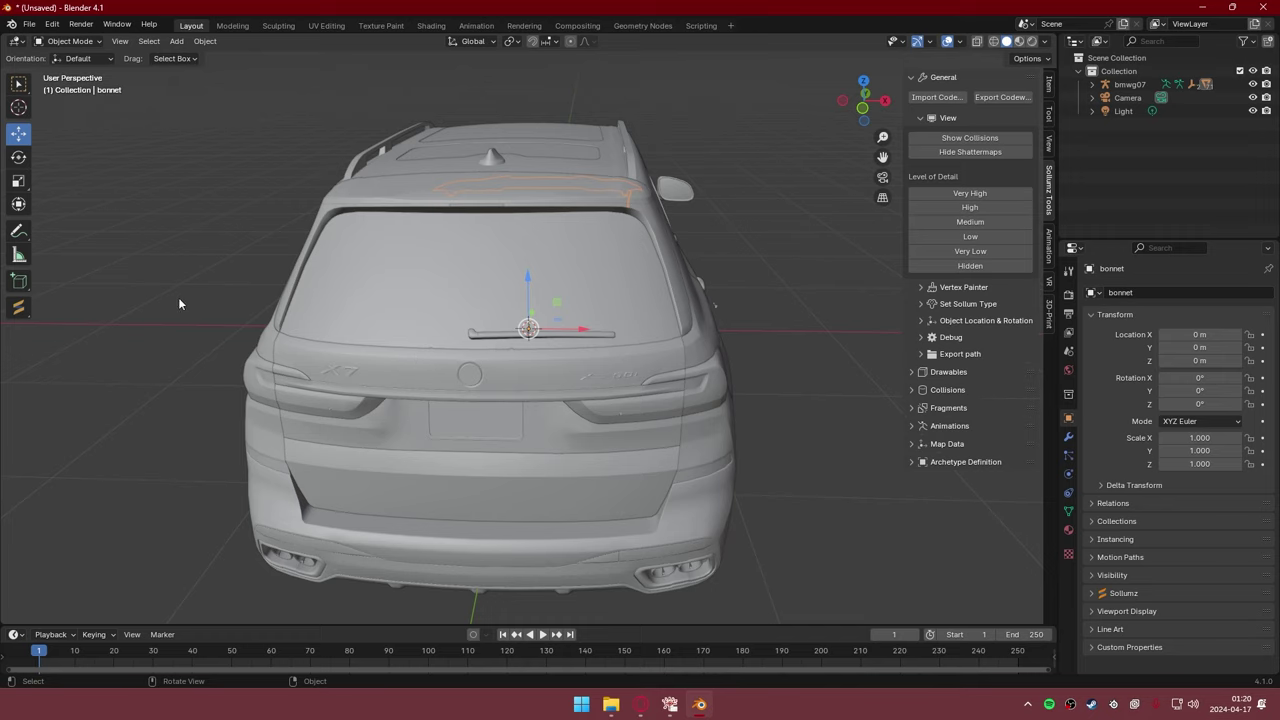
pyautogui.moveTo(178, 297); pyautogui.dragTo(163, 283, button='middle')
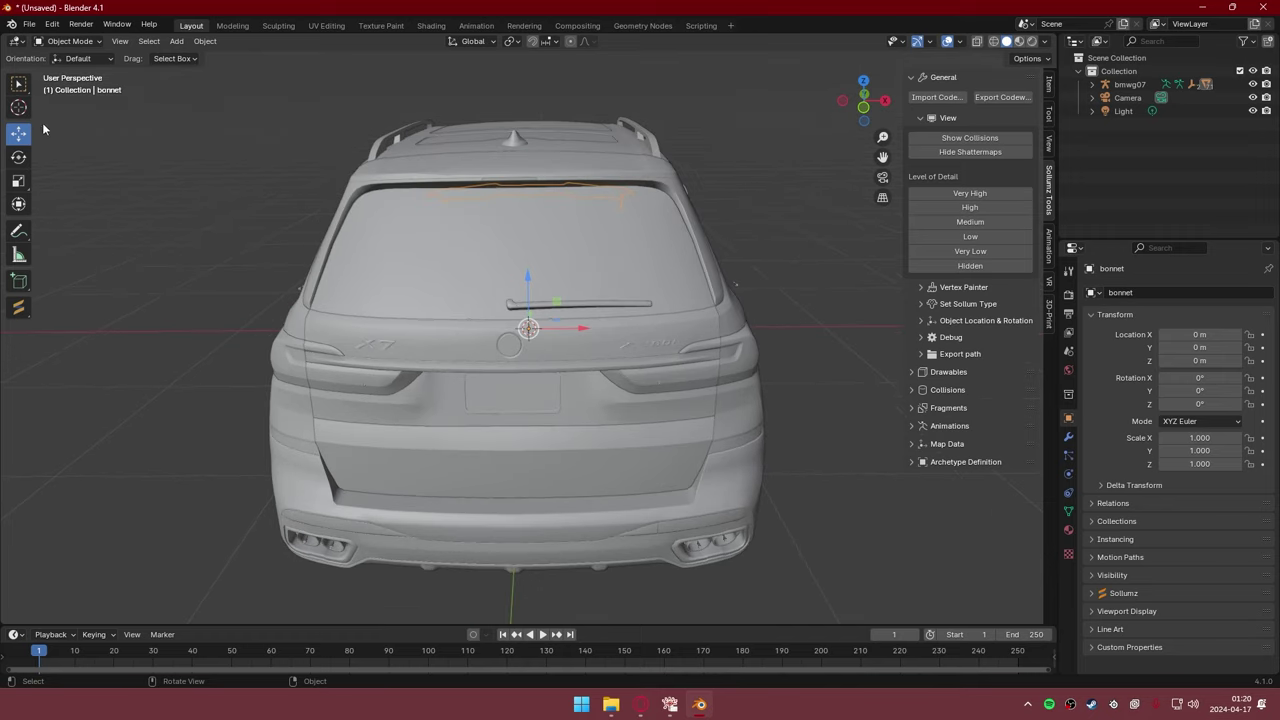
pyautogui.click(585, 345)
# - Cycle the car's level of detail through High, Hidden and Very High, ending on High
pyautogui.scroll(3, 590, 343)
pyautogui.scroll(3, 581, 363)
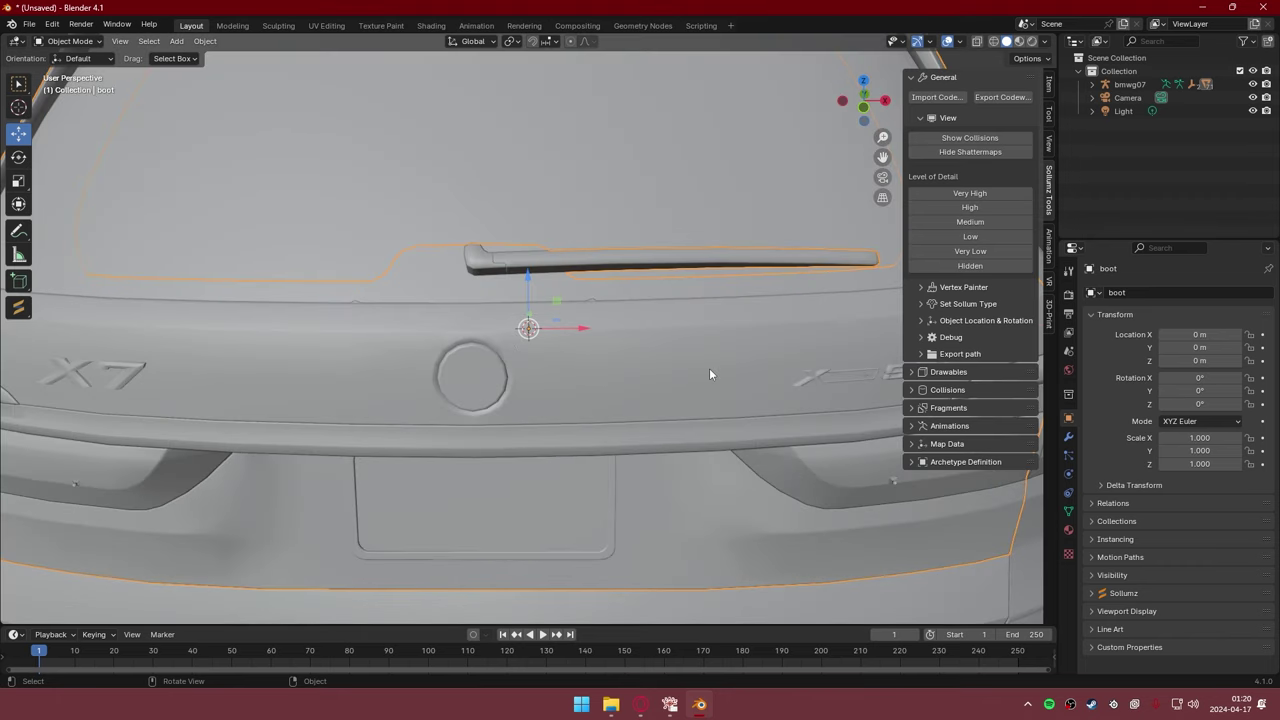
pyautogui.keyDown('shift'); pyautogui.moveTo(709, 374); pyautogui.dragTo(460, 324, button='middle'); pyautogui.keyUp('shift')
pyautogui.click(969, 208)
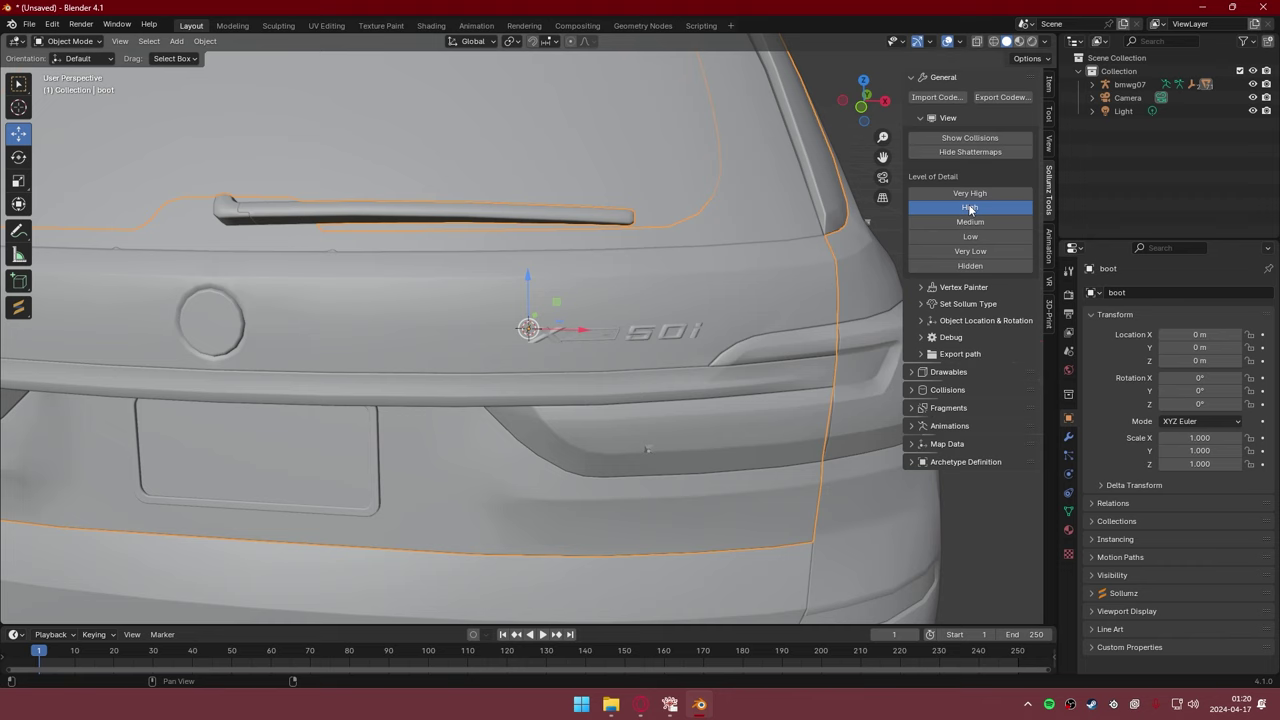
pyautogui.click(970, 221)
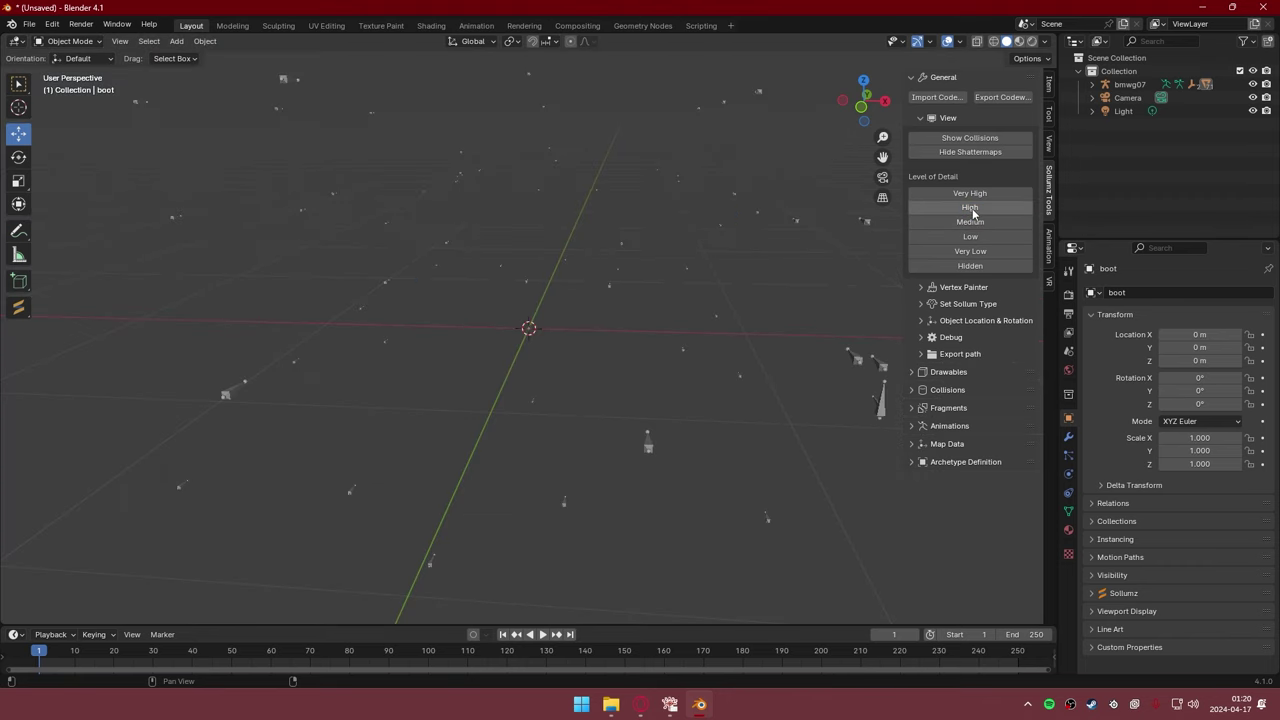
pyautogui.click(970, 207)
pyautogui.click(975, 195)
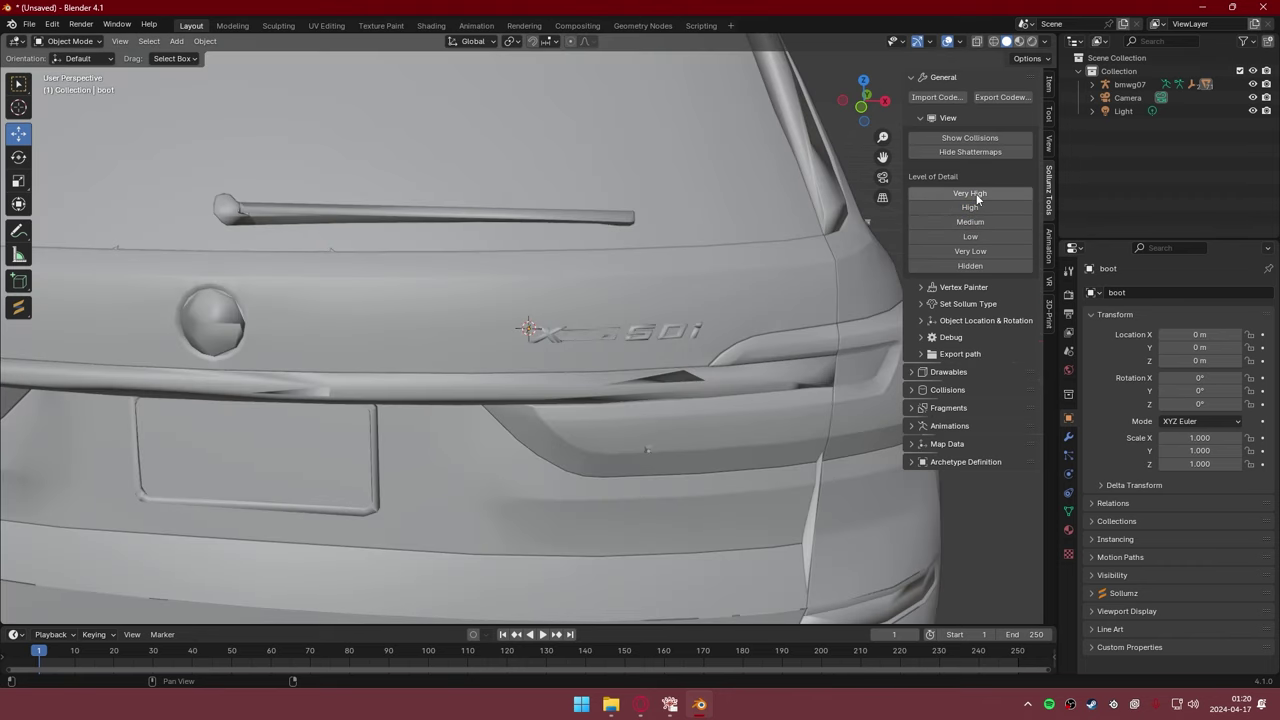
pyautogui.click(972, 208)
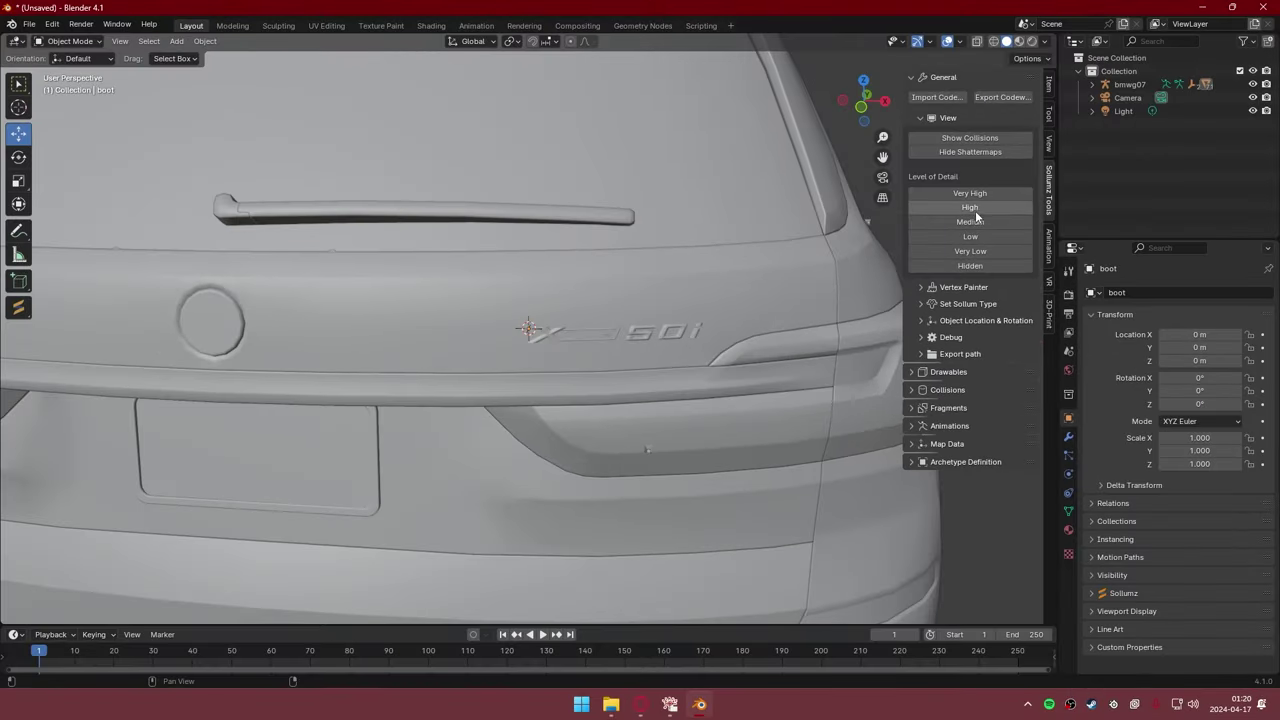
# - Face the tailgate head-on and enter Edit Mode on the boot's mesh
pyautogui.moveTo(976, 217)
pyautogui.mouseDown(button='middle')
pyautogui.moveTo(364, 323)
pyautogui.moveTo(261, 325)
pyautogui.moveTo(28, 103)
pyautogui.mouseUp(button='middle')
pyautogui.click(418, 285)
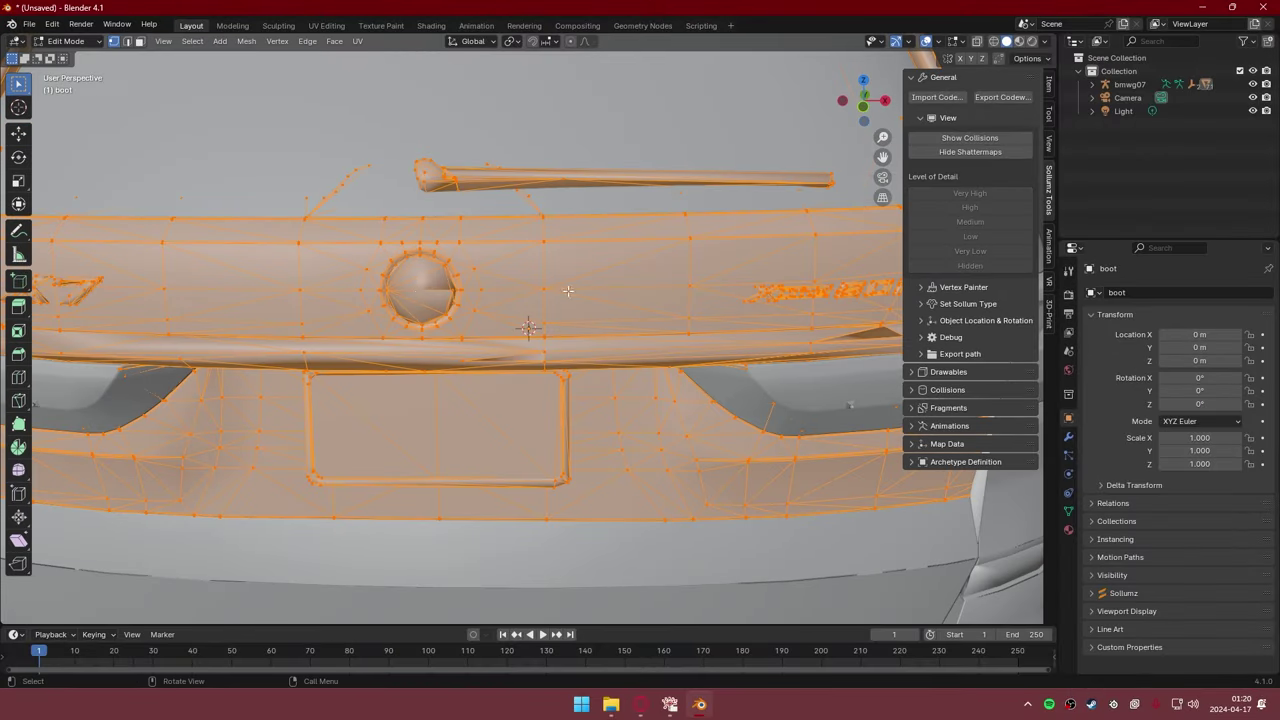